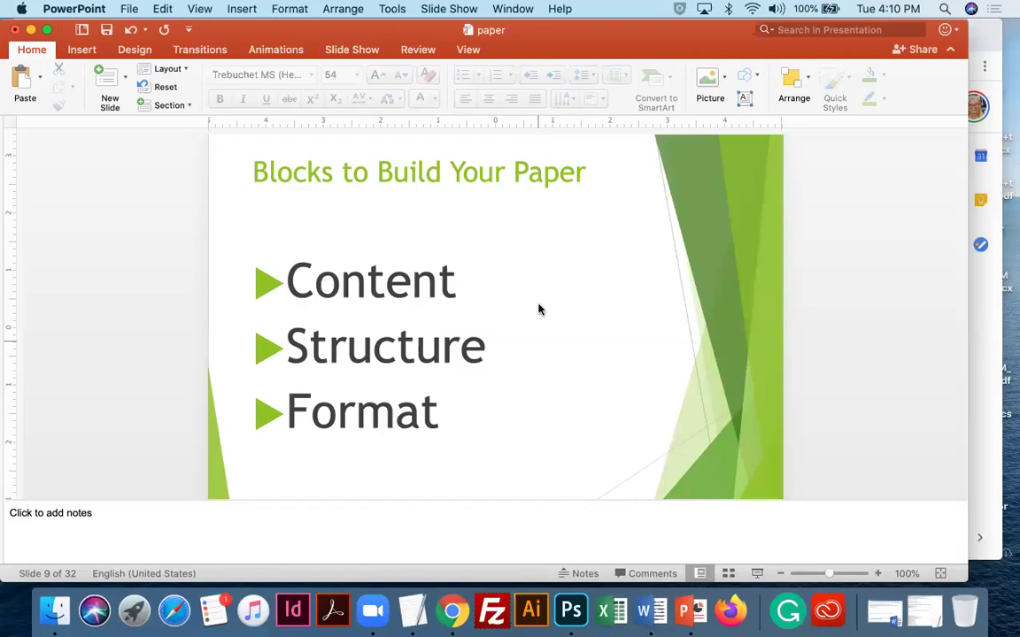
# Advance to the "Content (your written work)" slide and read its writing guidelines down to the thesis statement point.
pyautogui.press('pagedown')
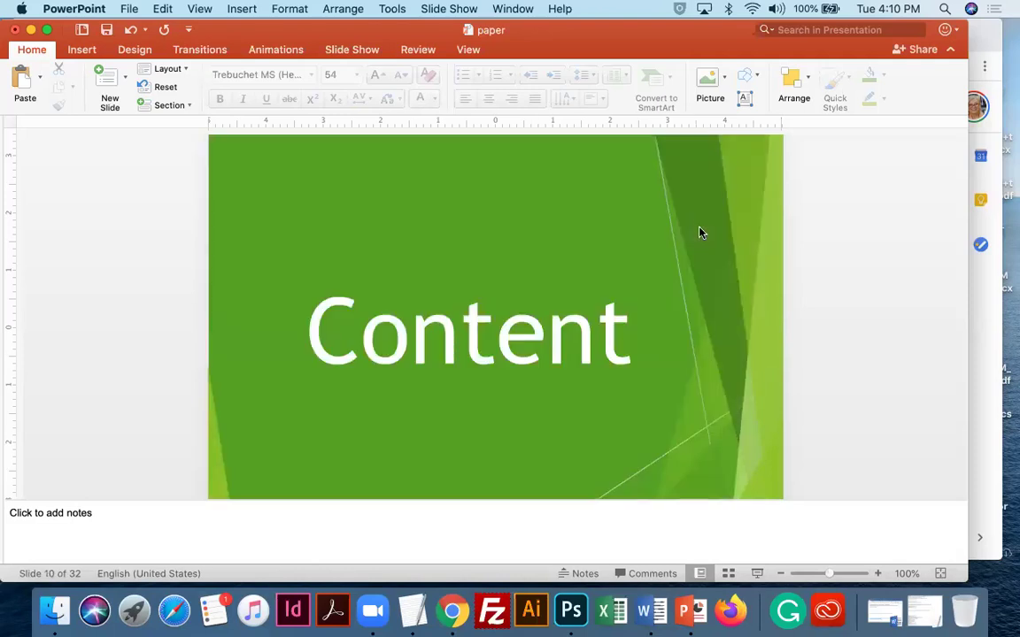
pyautogui.press('pagedown')
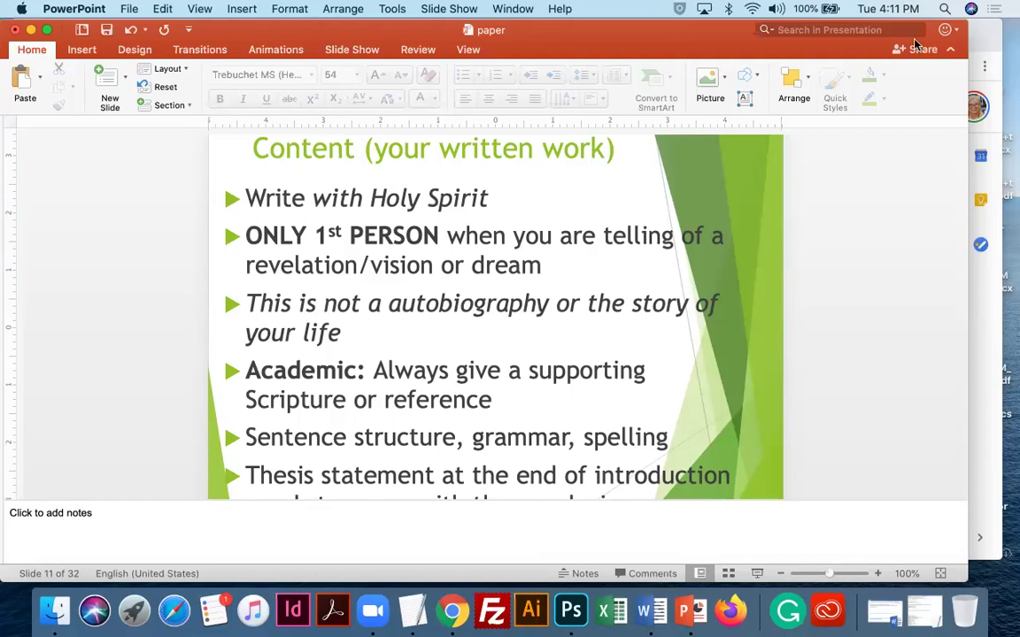
pyautogui.scroll(-3, 741, 431)
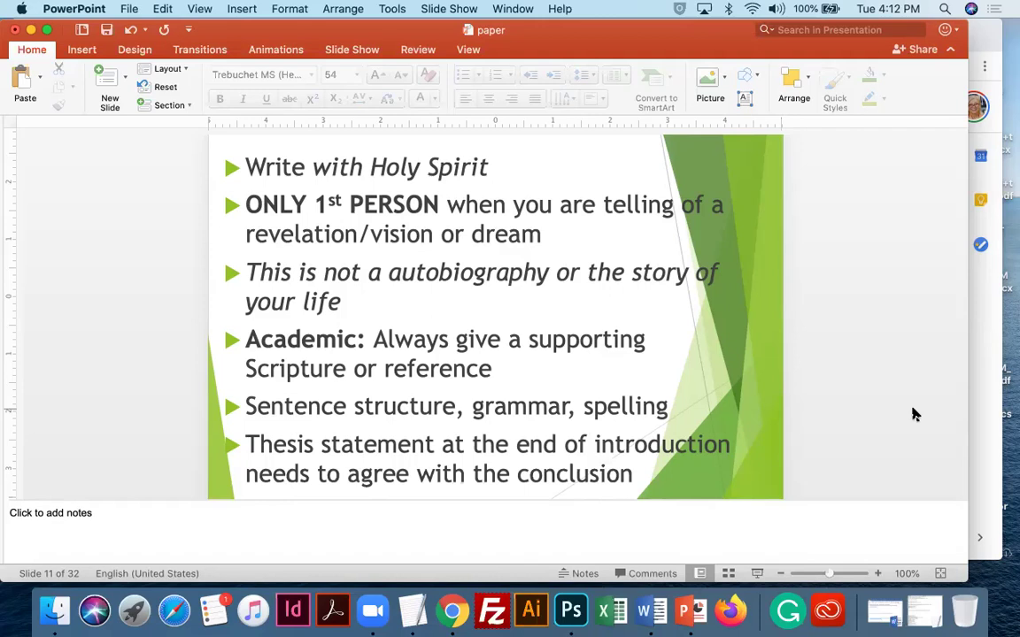
# Advance past the Structure divider and review the whole "Structure (order of content)" slide.
pyautogui.press('Down')
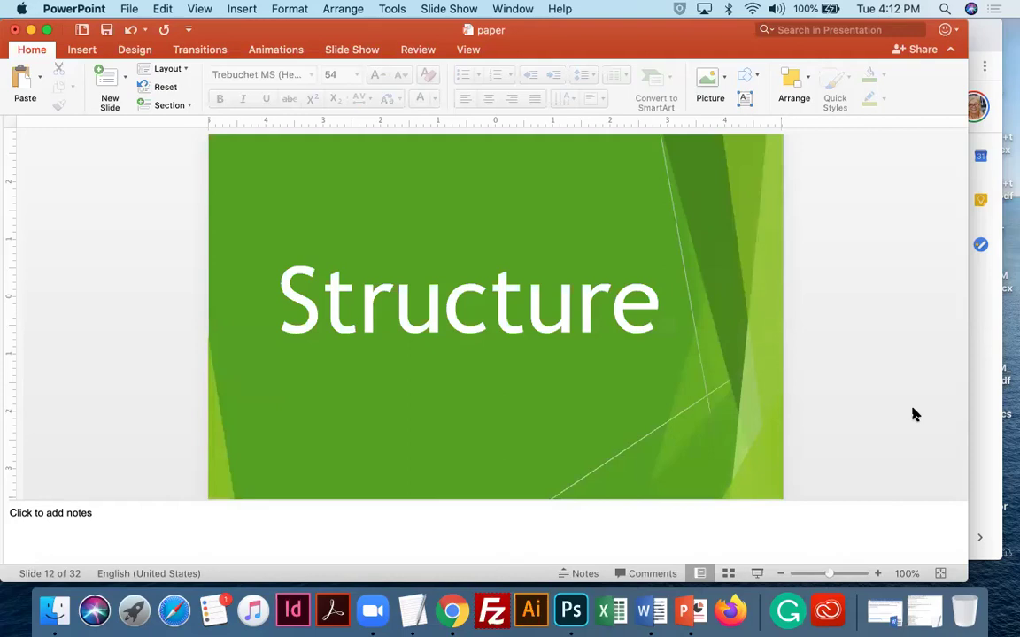
pyautogui.press('Down')
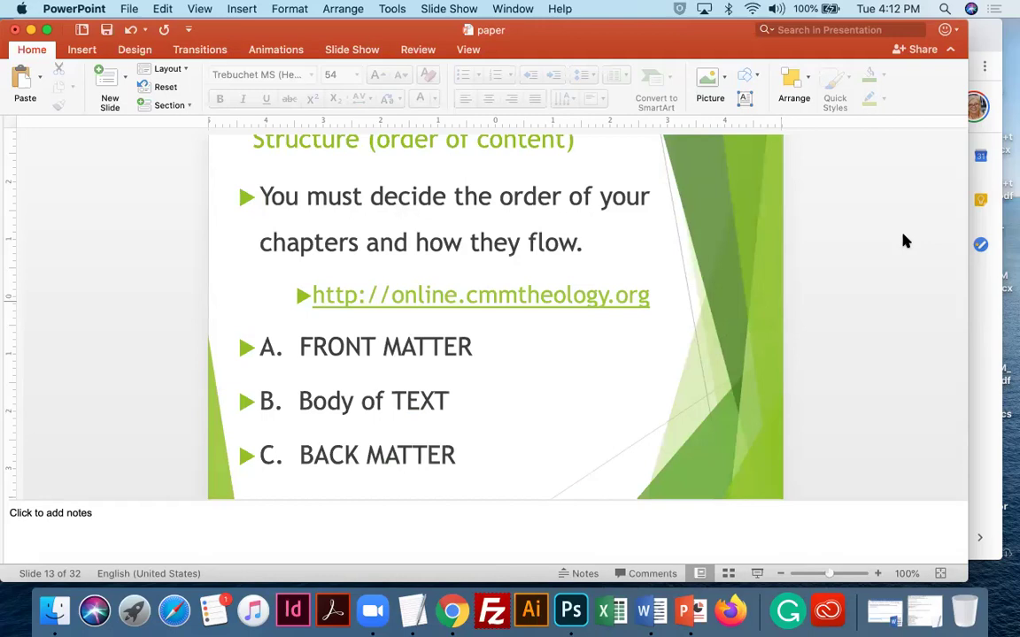
pyautogui.scroll(2, 901, 239)
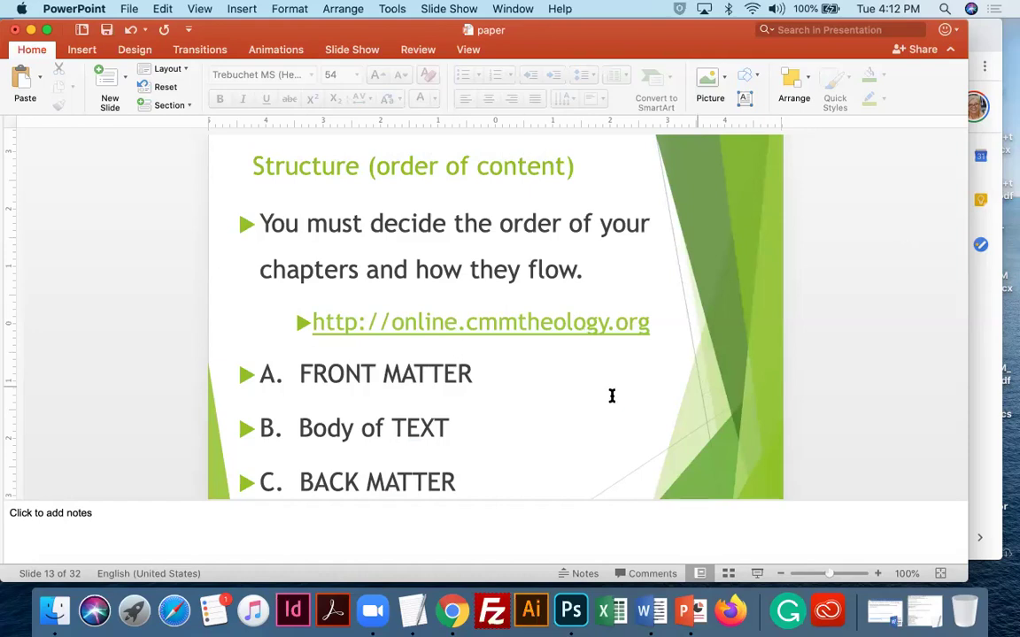
pyautogui.scroll(-2, 521, 391)
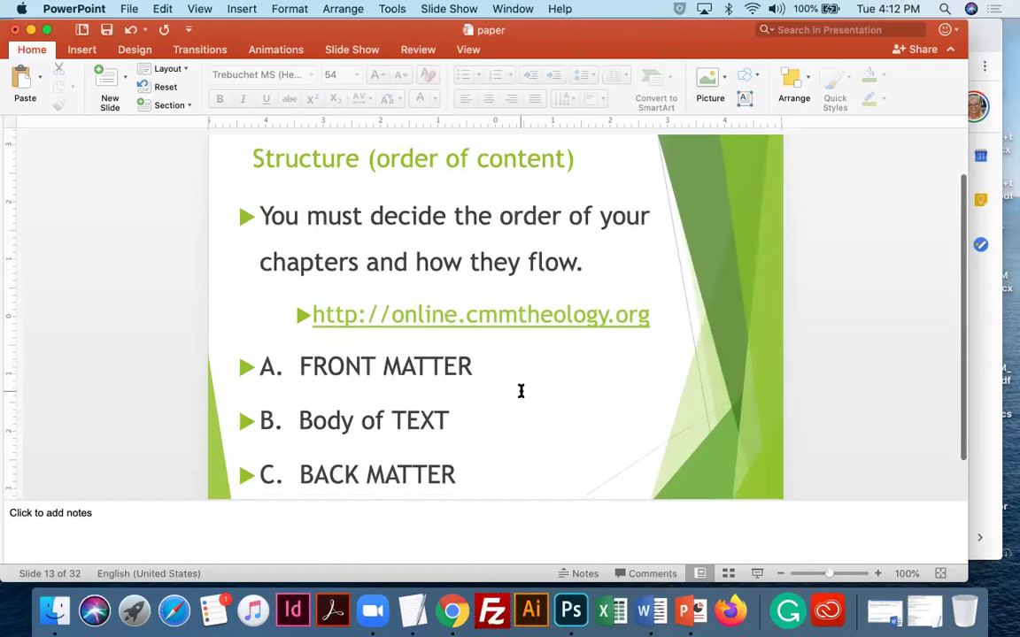
pyautogui.scroll(-1, 521, 392)
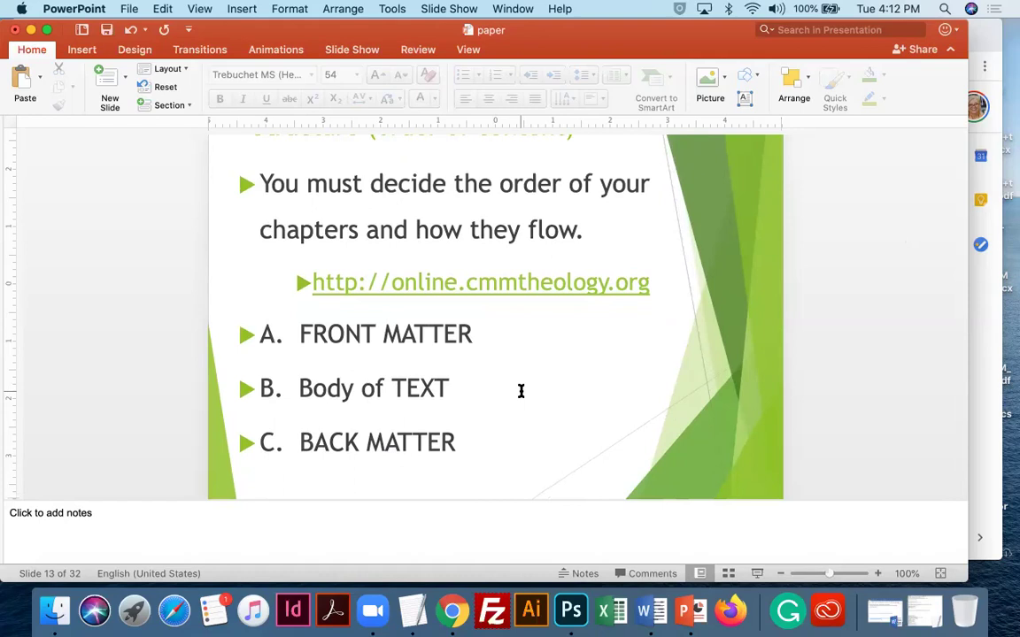
# Review the Cover, Front Matter and Body Text slides in order, ending on the Back Matter slide.
pyautogui.scroll(-3, 521, 392)
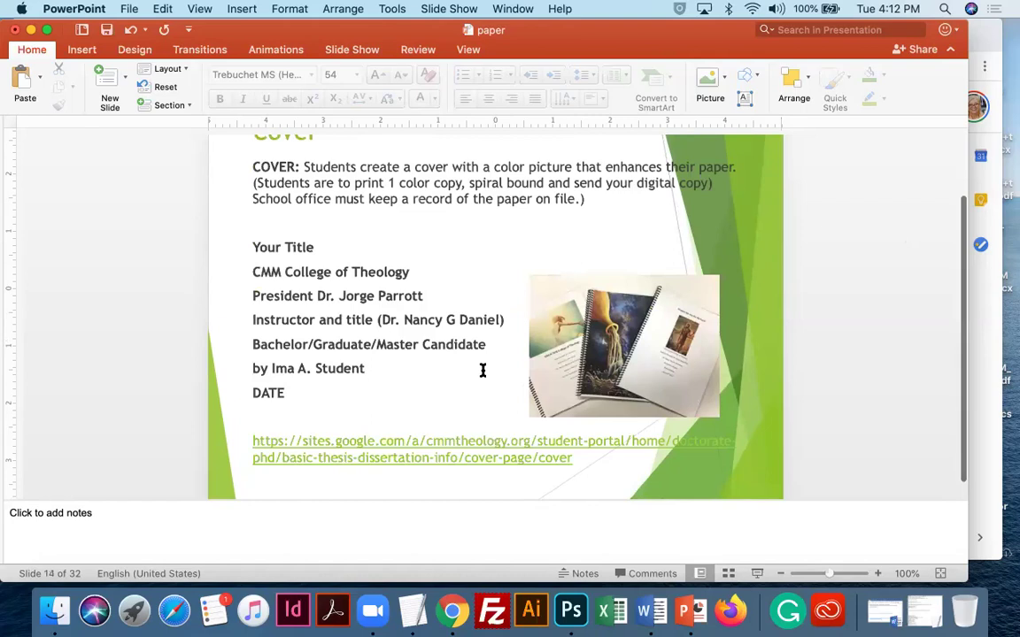
pyautogui.scroll(1, 469, 217)
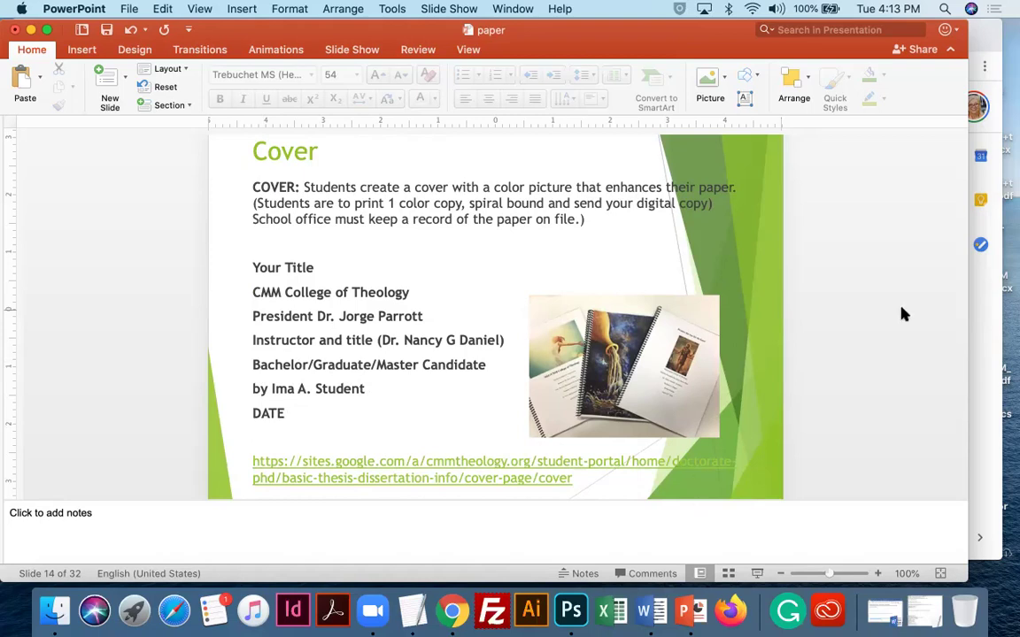
pyautogui.scroll(-3, 903, 314)
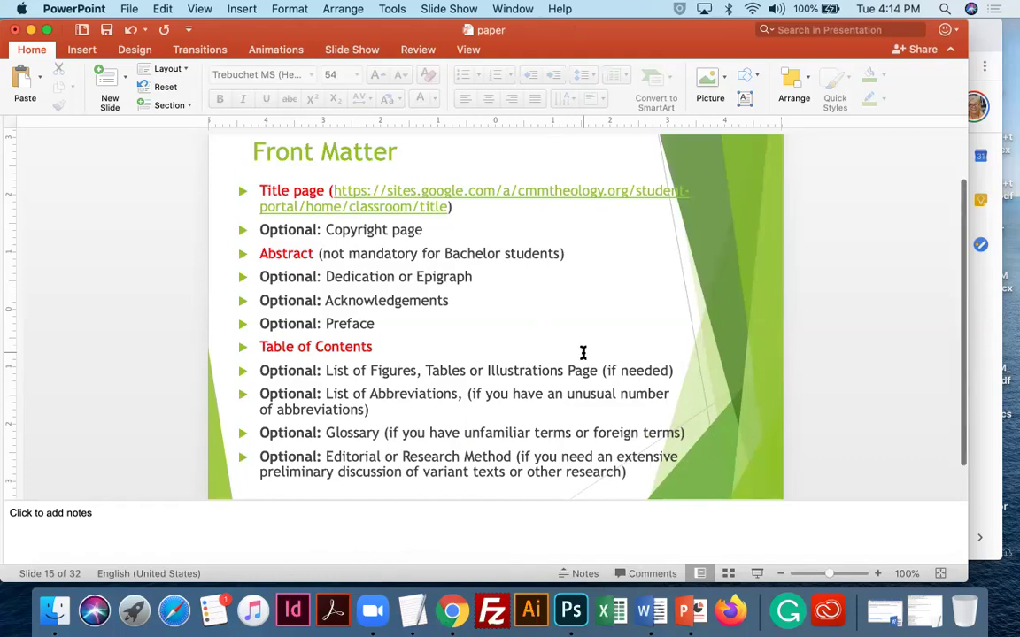
pyautogui.scroll(-2, 583, 349)
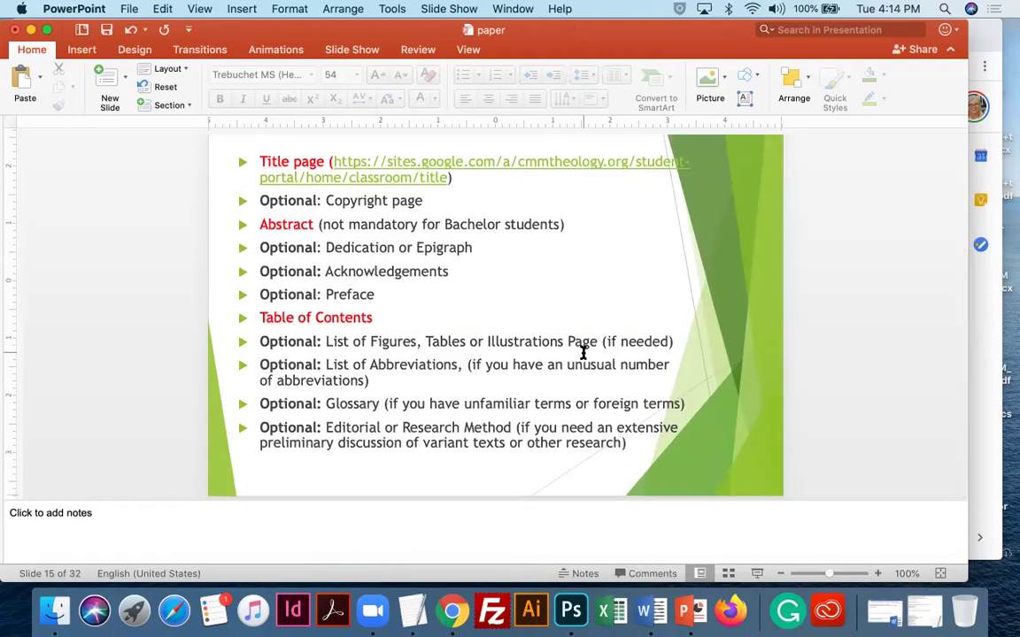
pyautogui.scroll(-3, 582, 352)
pyautogui.scroll(1, 460, 238)
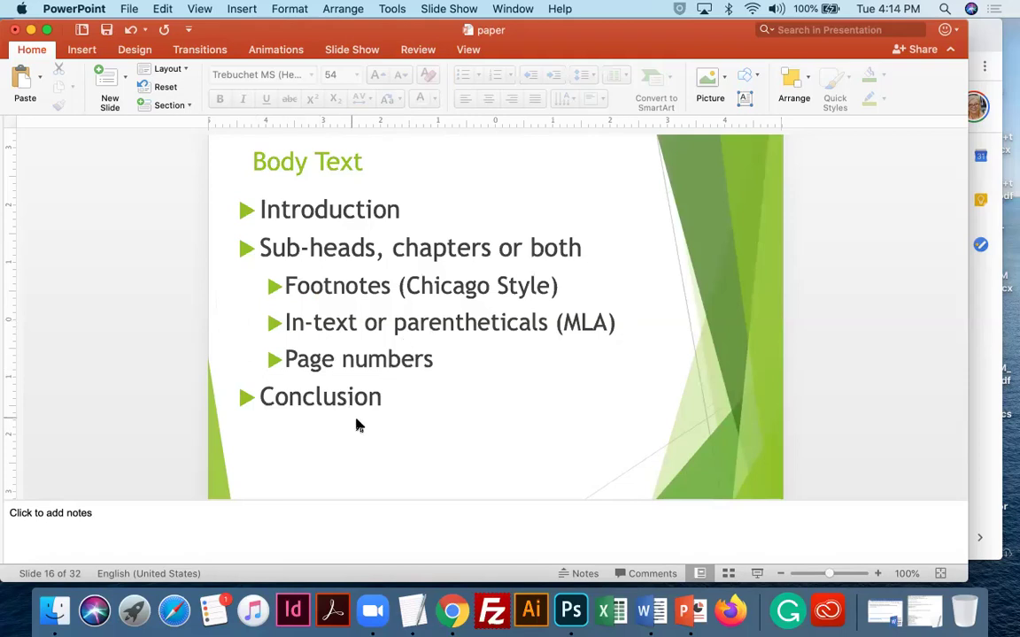
pyautogui.scroll(-2, 573, 292)
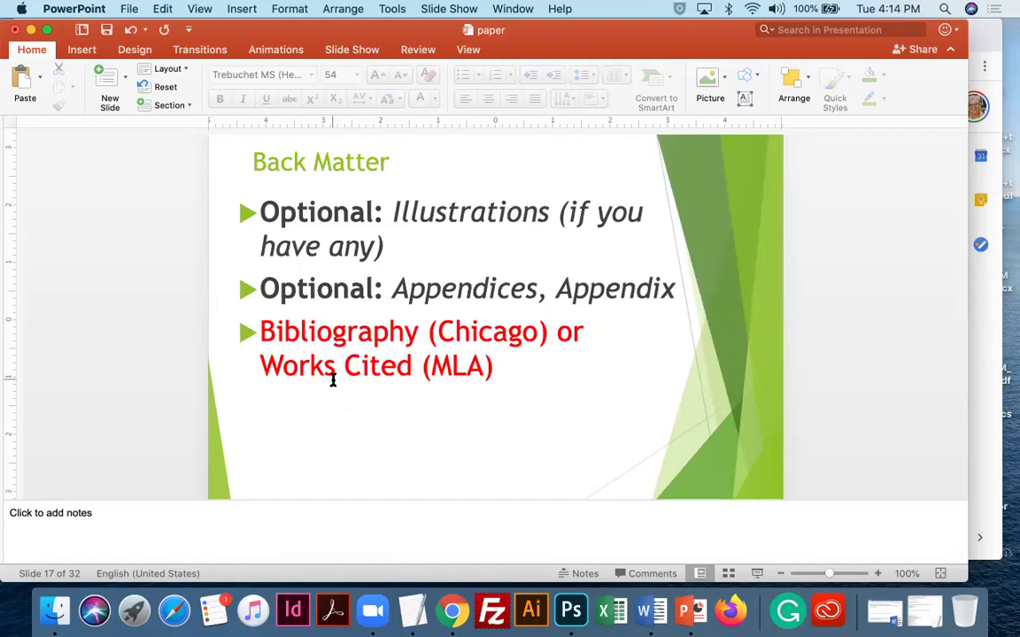
# Return slide by slide from Back Matter to the "Structure (order of content)" slide.
pyautogui.press('Up')
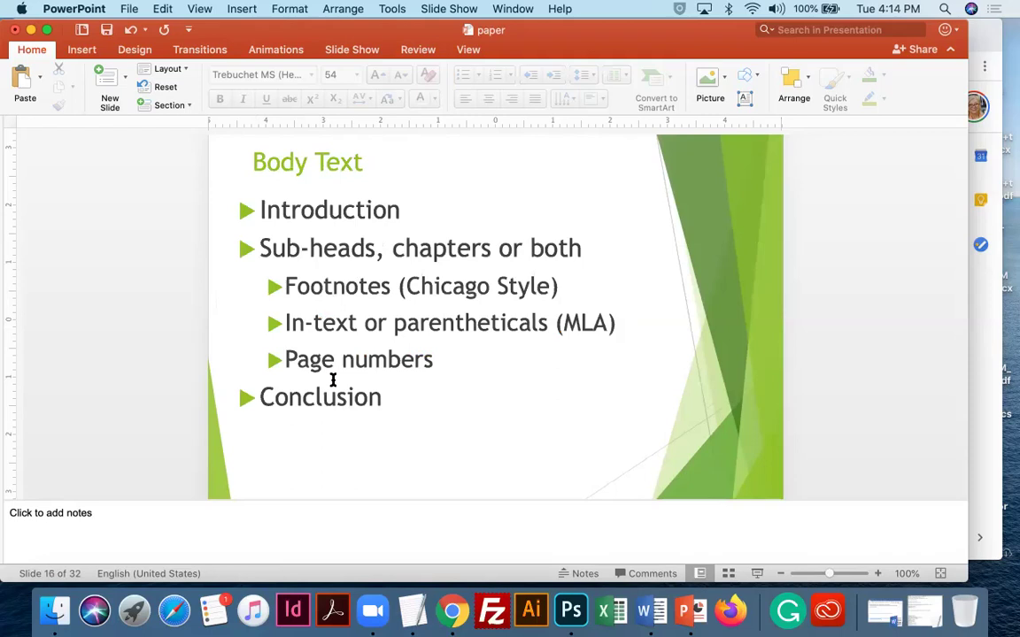
pyautogui.press('Up')
pyautogui.scroll(-1, 438, 366)
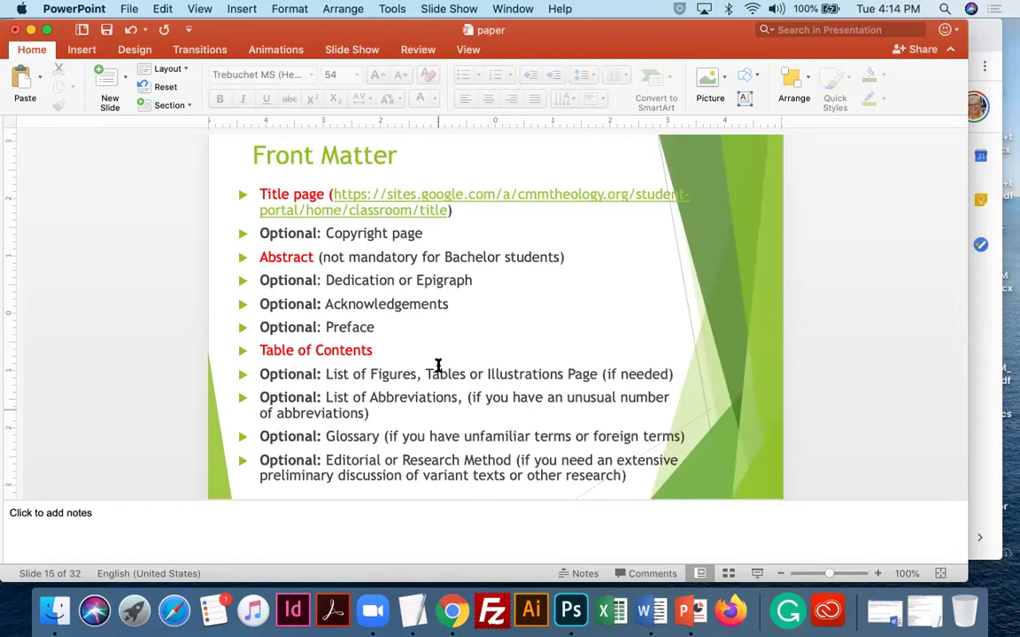
pyautogui.scroll(3, 438, 365)
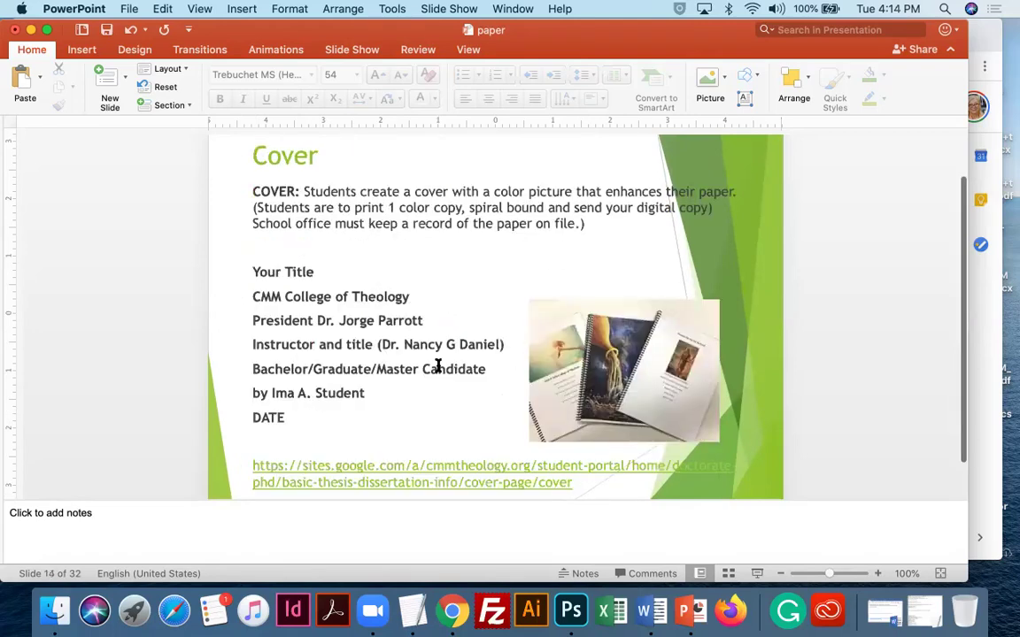
pyautogui.scroll(2, 376, 297)
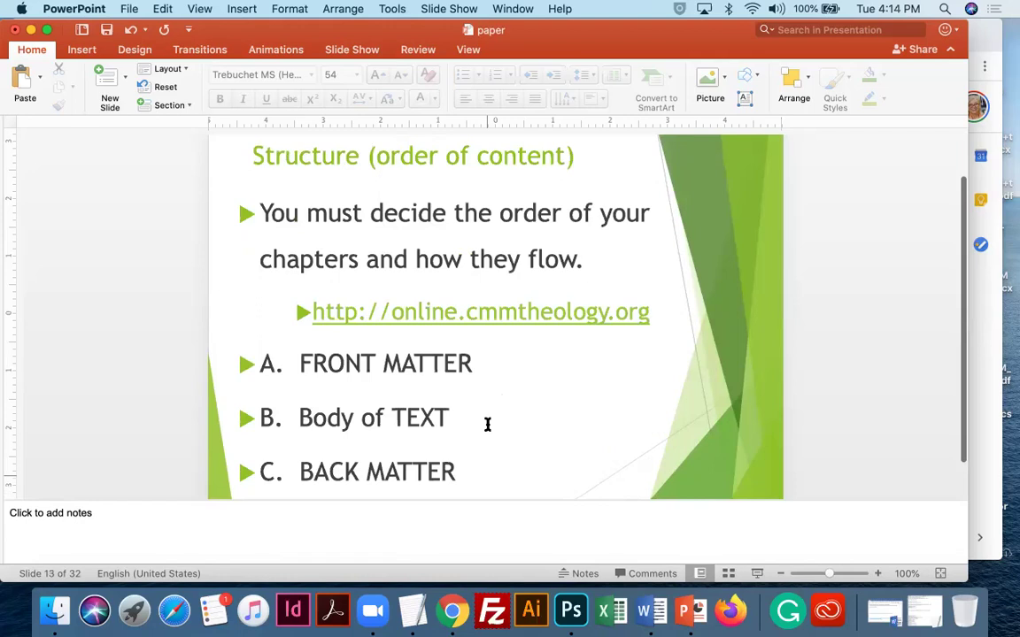
# Recap the Cover, Front Matter and Body Text slides, glance at the Format divider and settle on Back Matter.
pyautogui.scroll(-2, 486, 424)
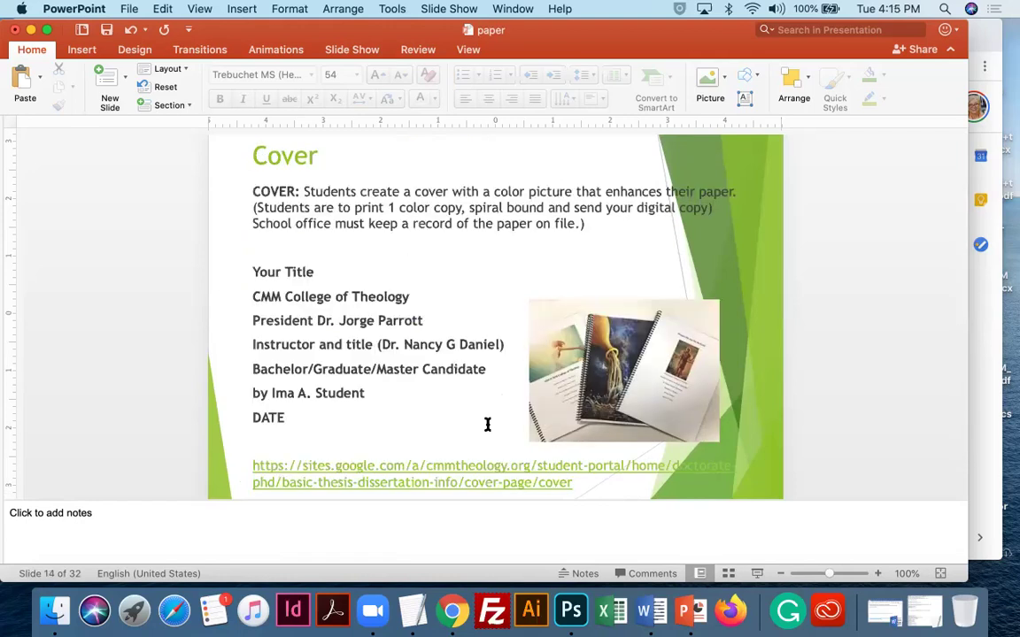
pyautogui.scroll(-2, 487, 424)
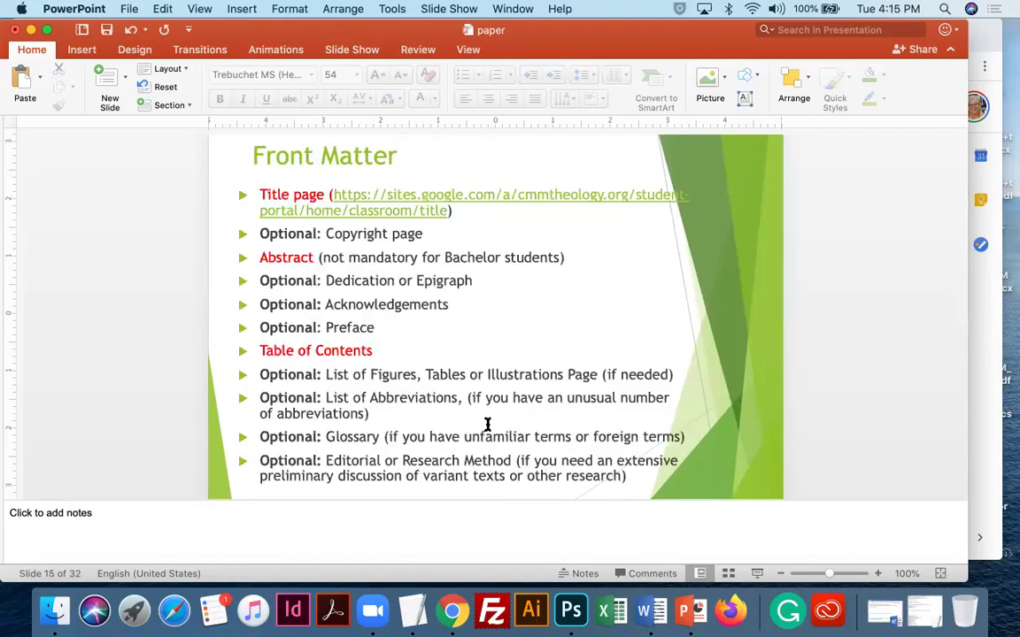
pyautogui.scroll(-2, 487, 424)
pyautogui.scroll(-2, 490, 430)
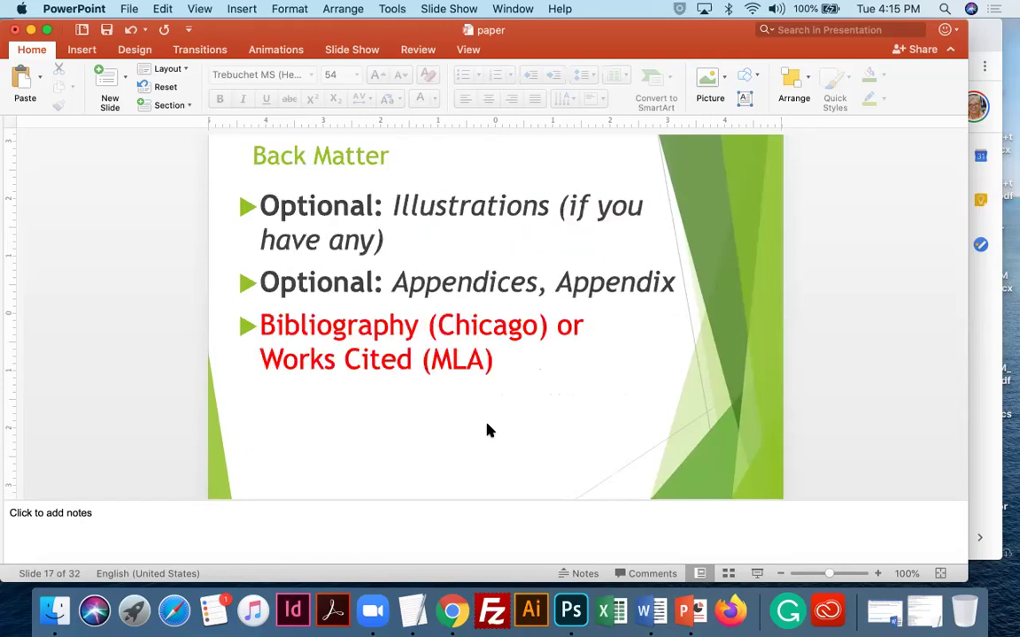
pyautogui.scroll(-2, 489, 431)
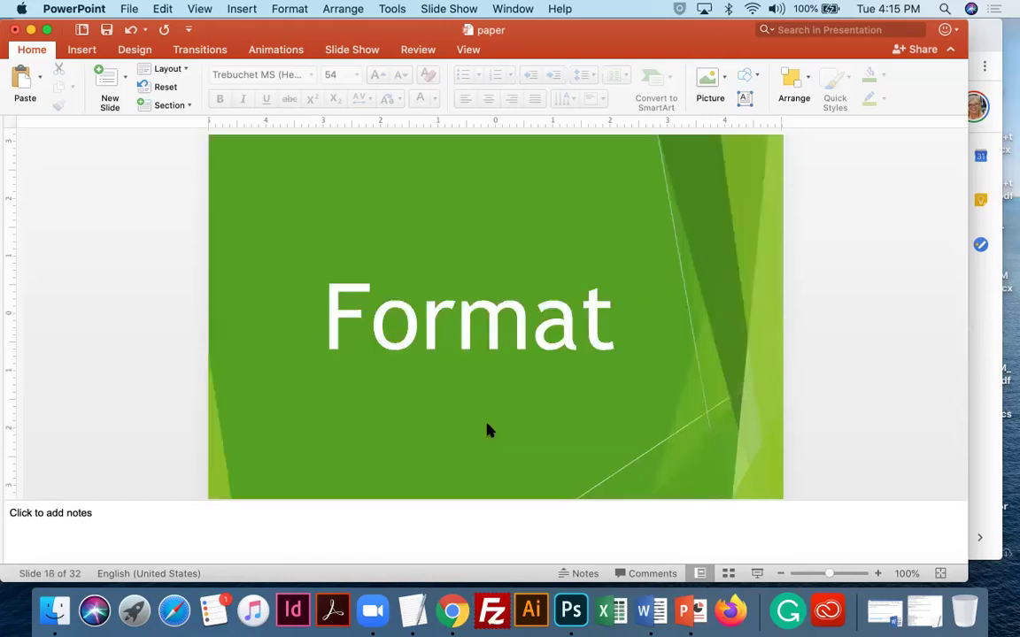
pyautogui.scroll(2, 489, 430)
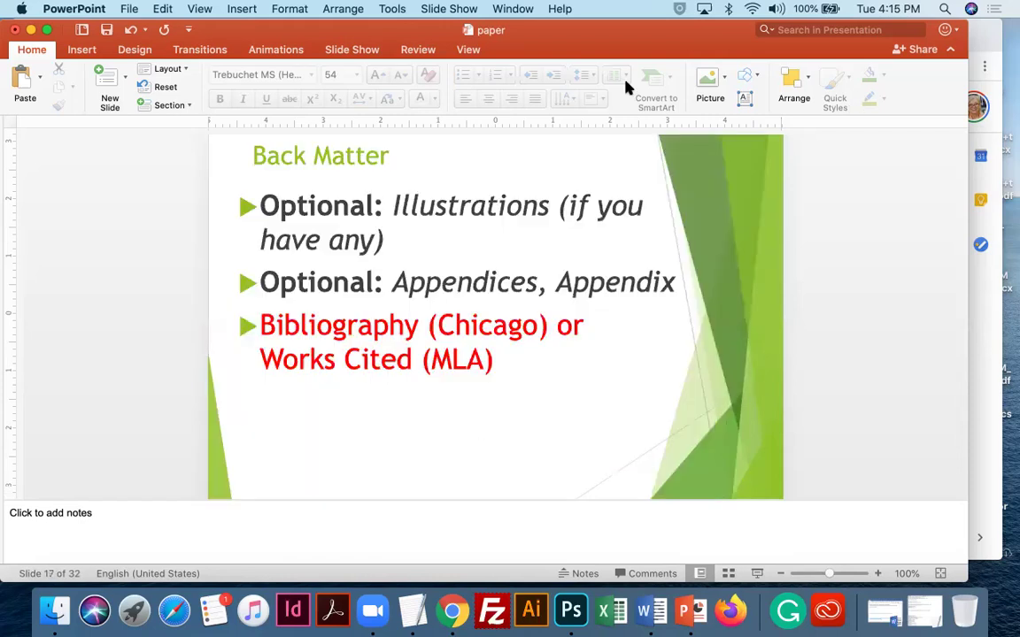
# Switch to the "God's Love" document in Chrome, reposition its window and go to the paper's first page.
pyautogui.click(453, 611)
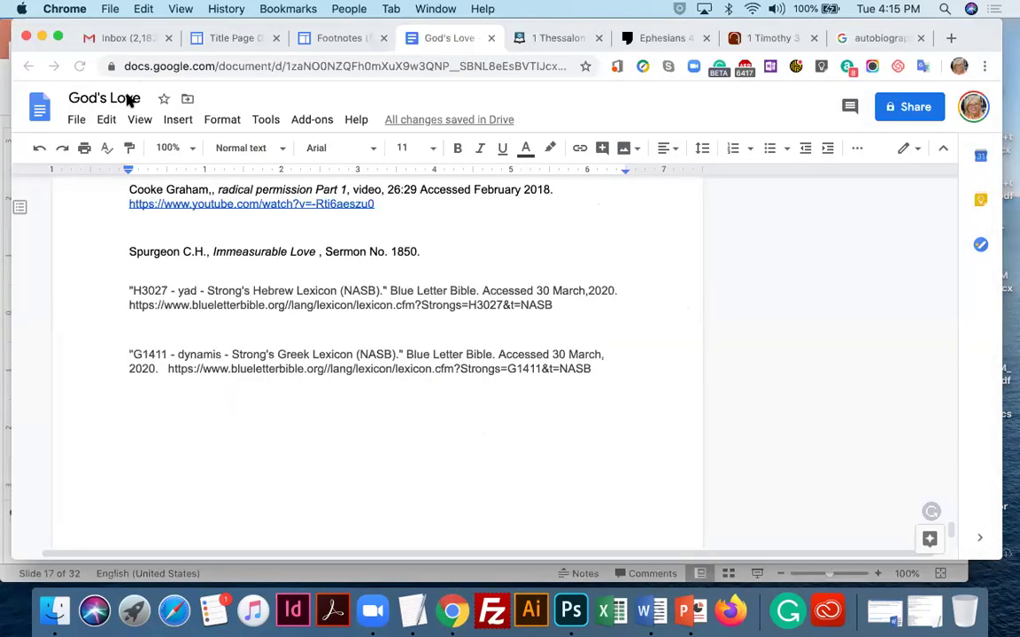
pyautogui.moveTo(100, 27); pyautogui.dragTo(90, 95)
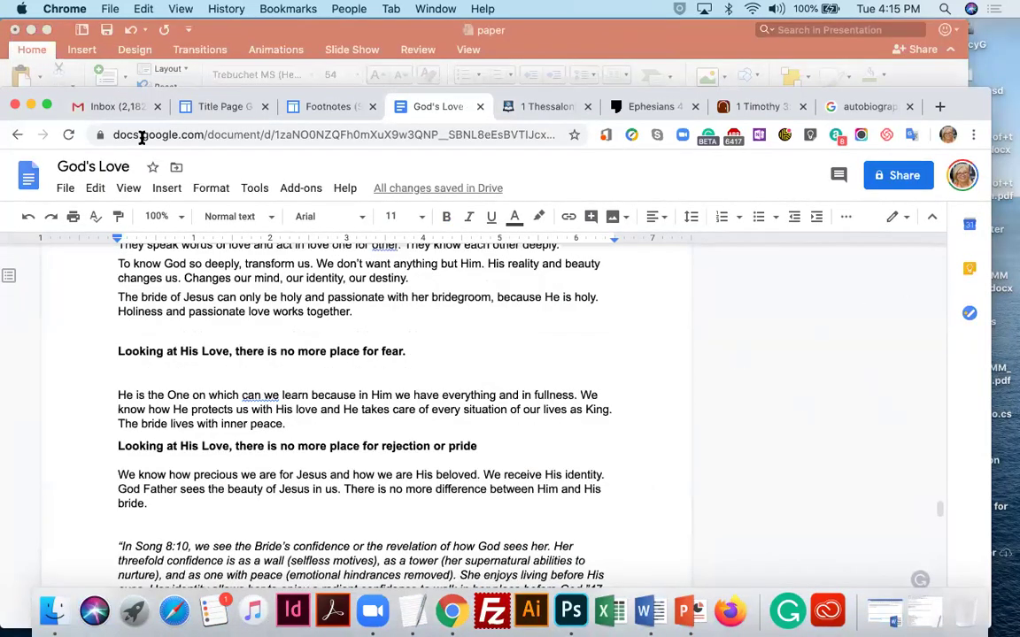
pyautogui.moveTo(59, 92); pyautogui.dragTo(60, 20)
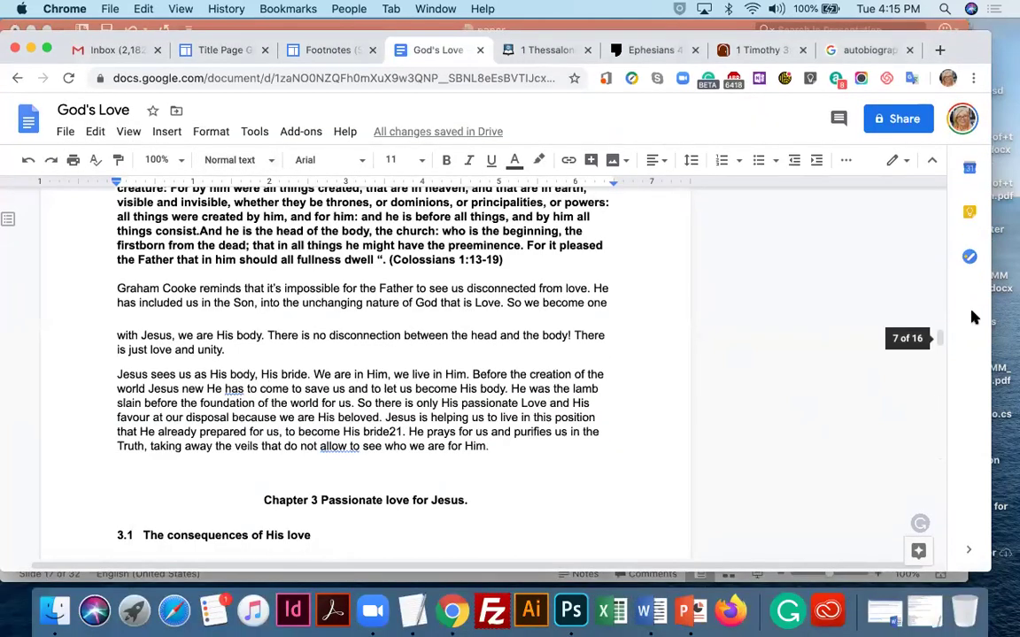
pyautogui.moveTo(940, 338); pyautogui.dragTo(943, 198)
pyautogui.scroll(-4, 624, 458)
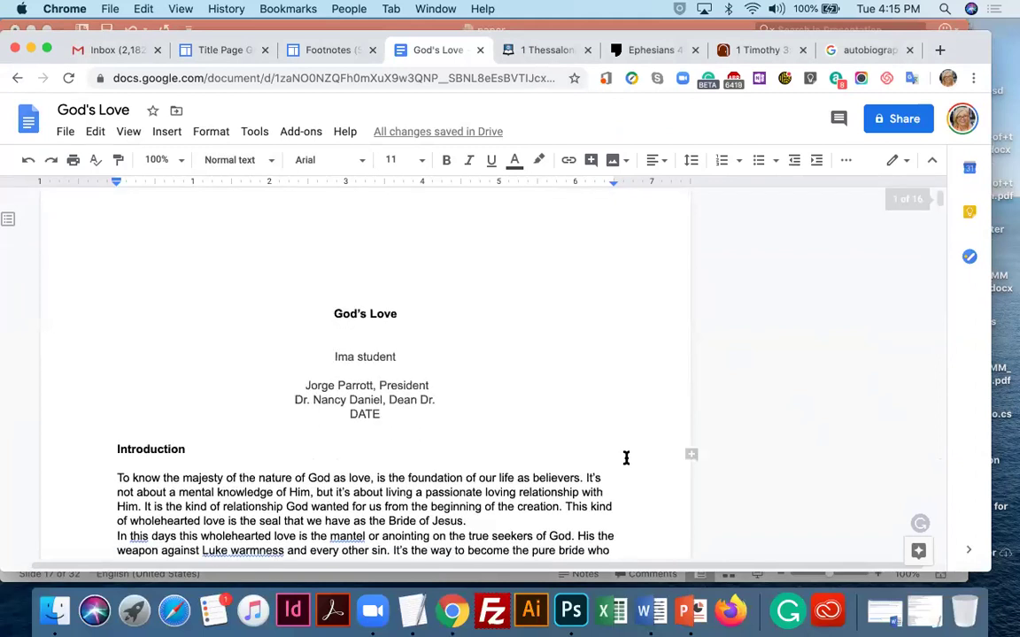
# Examine the paper's introduction and its chapter text through page 4, and return to the end of the introduction.
pyautogui.scroll(-3, 625, 457)
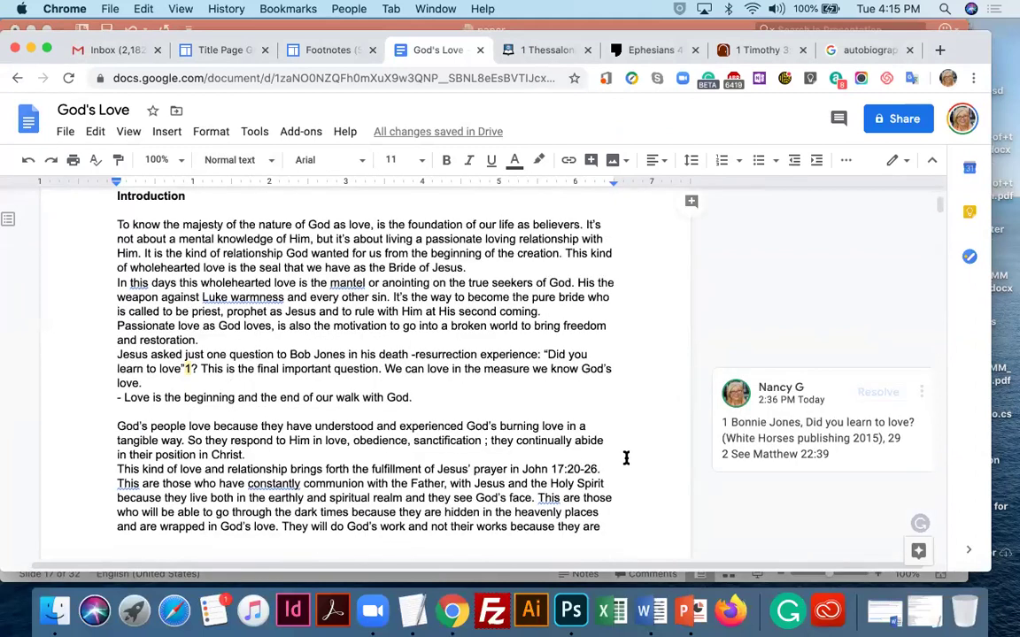
pyautogui.scroll(-8, 394, 503)
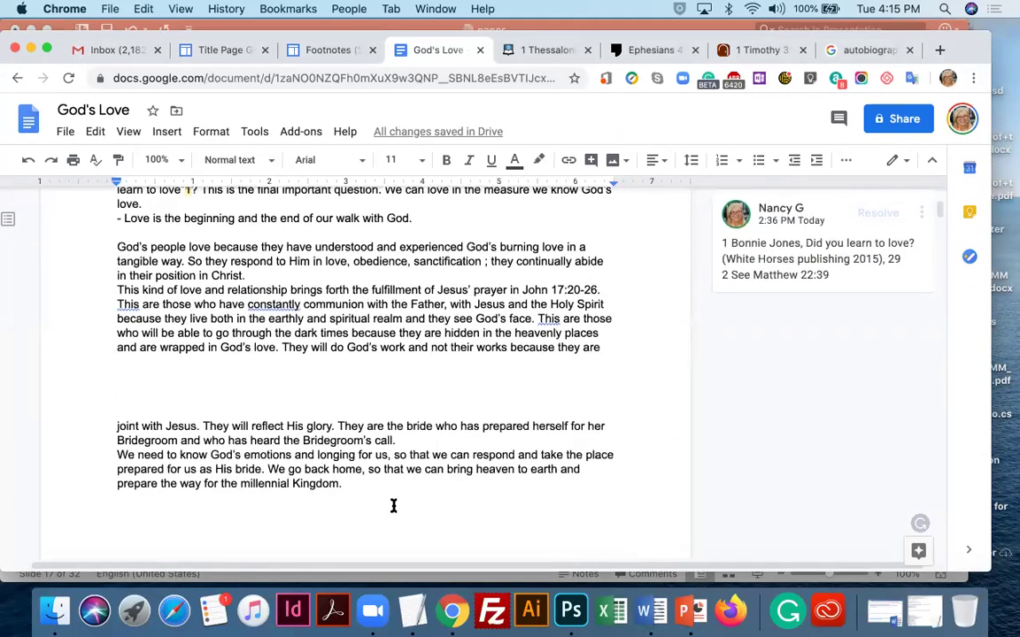
pyautogui.scroll(-4, 394, 506)
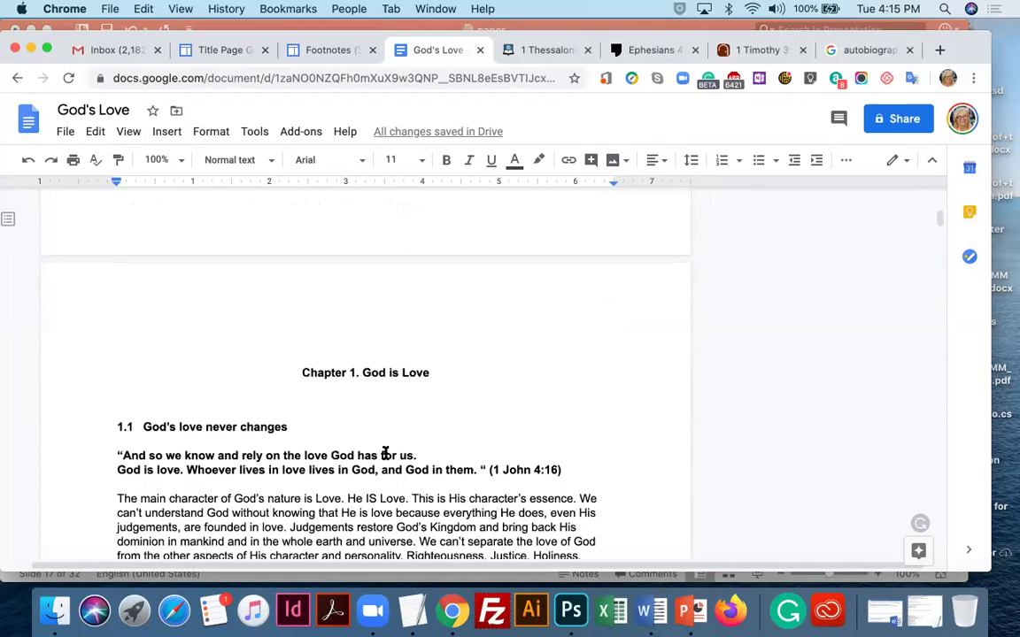
pyautogui.scroll(-10, 329, 467)
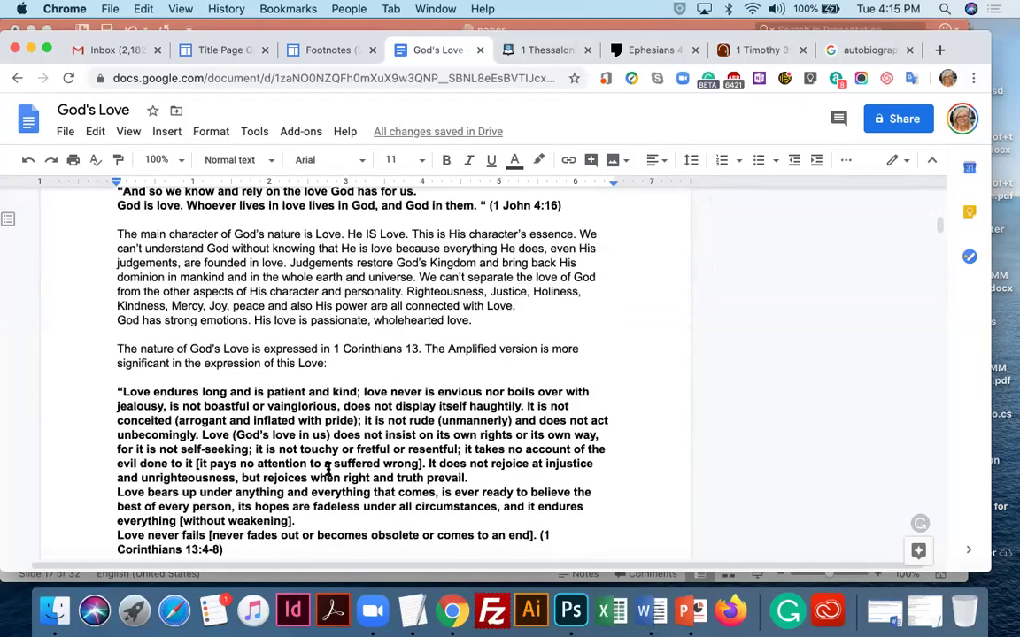
pyautogui.scroll(-10, 328, 469)
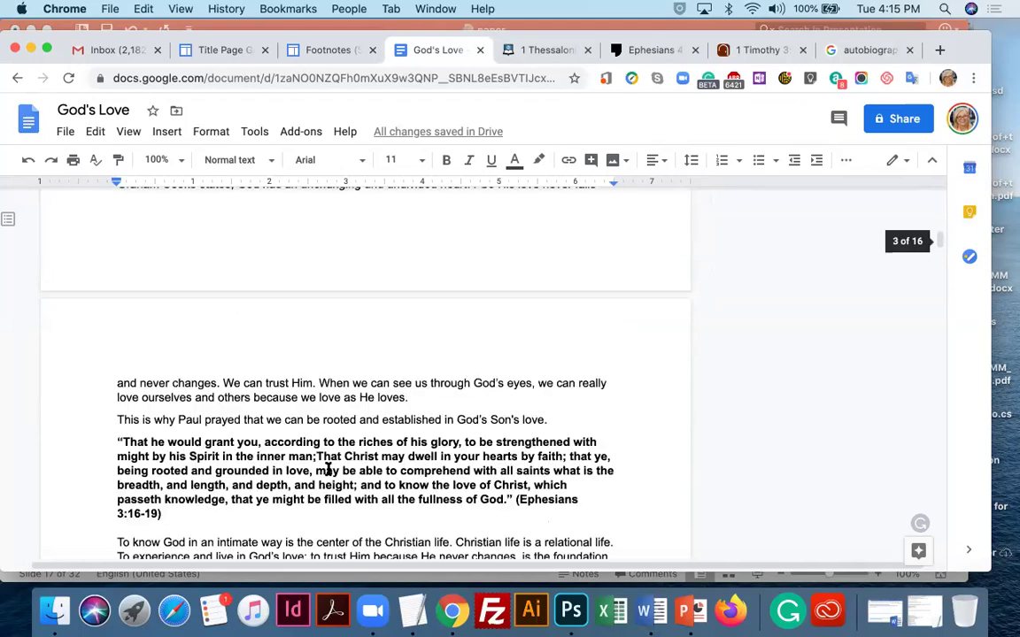
pyautogui.scroll(-10, 328, 469)
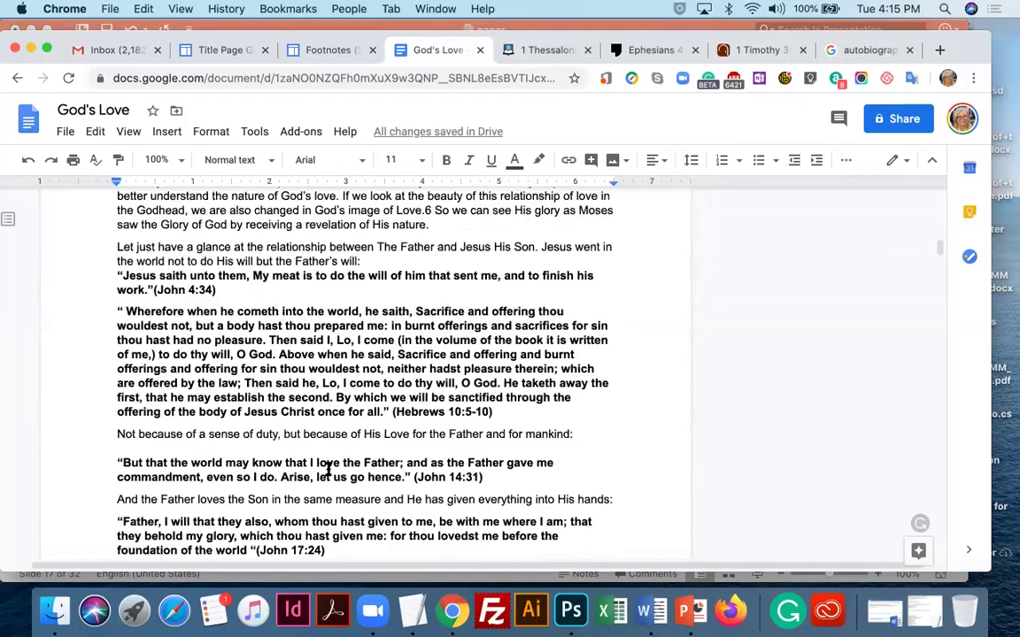
pyautogui.scroll(-10, 327, 470)
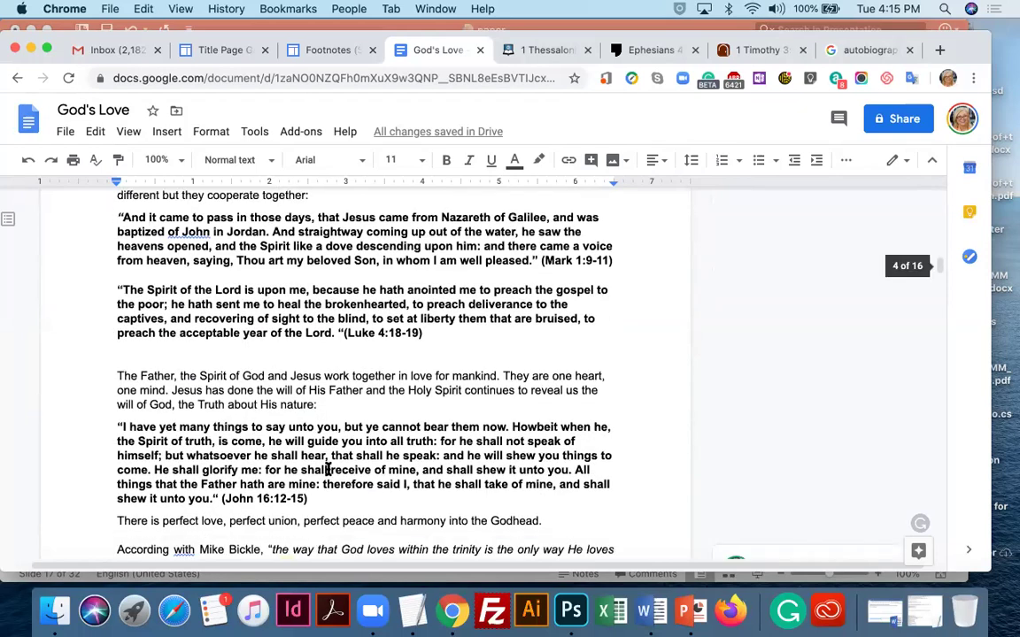
pyautogui.scroll(15, 327, 470)
pyautogui.scroll(20, 327, 469)
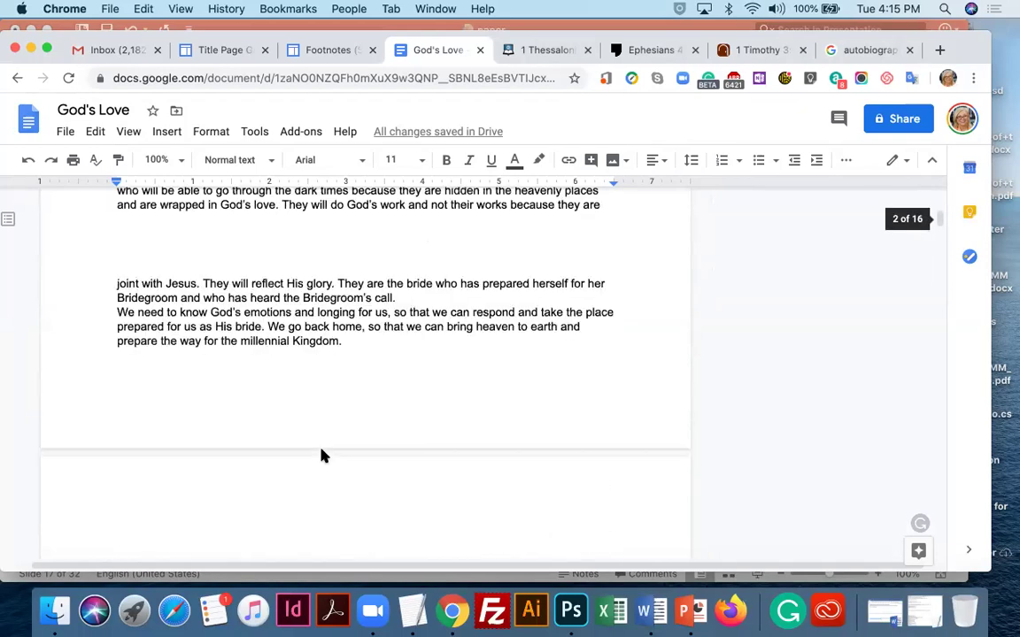
# Accept the spelling corrections "mantle" and "Lukewarmness" in the second paragraph of the introduction.
pyautogui.scroll(1, 321, 449)
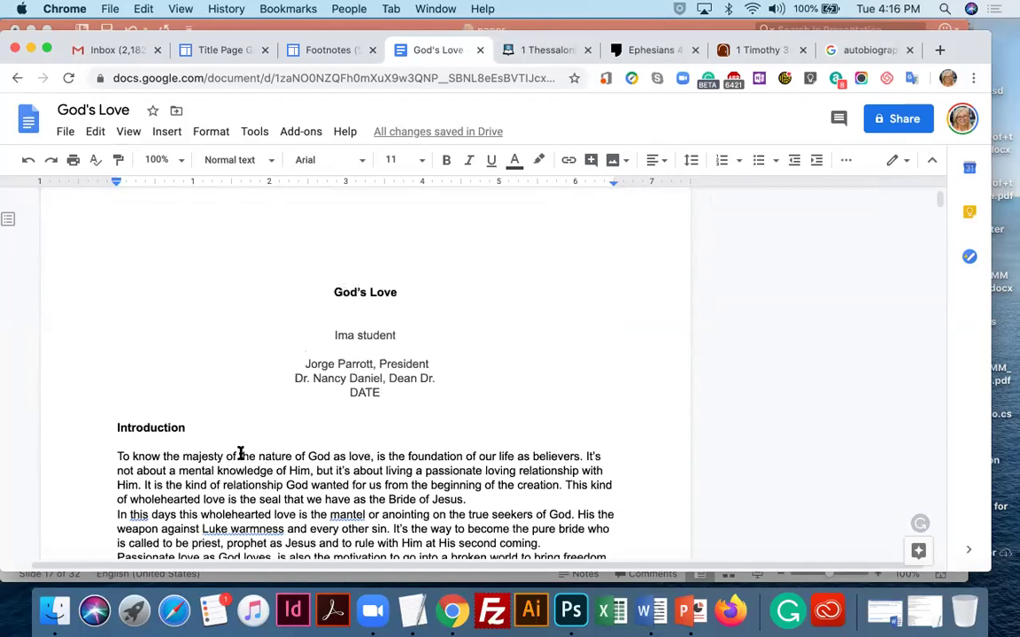
pyautogui.scroll(-5, 282, 535)
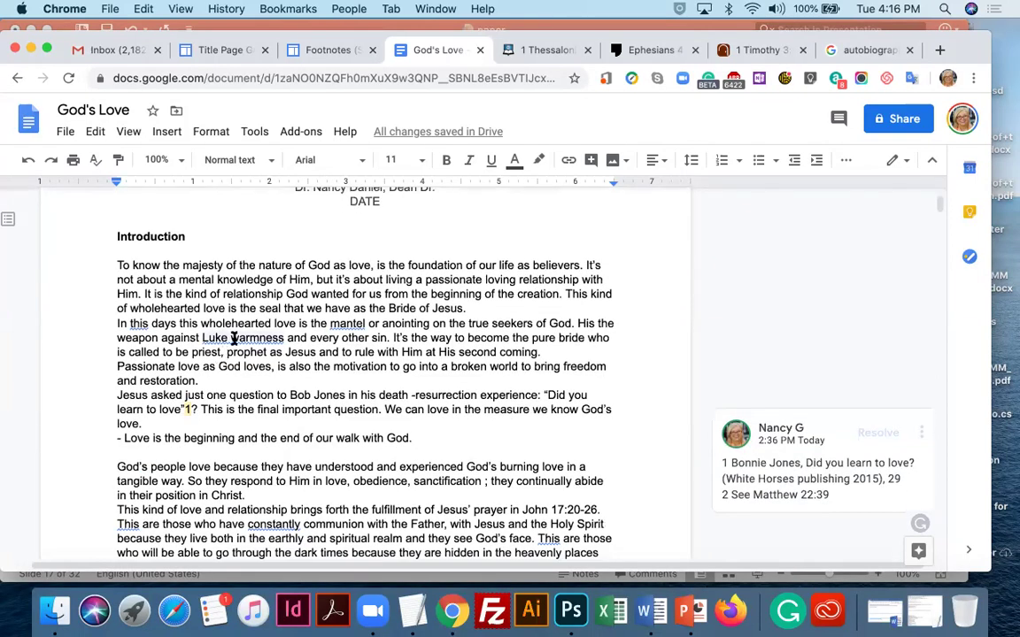
pyautogui.click(347, 320)
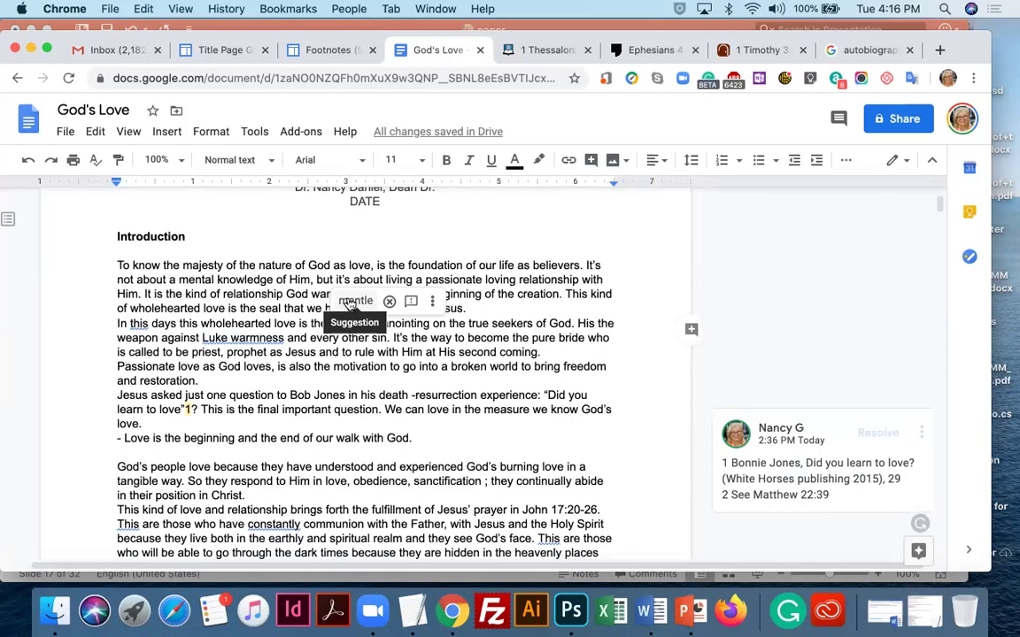
pyautogui.click(351, 301)
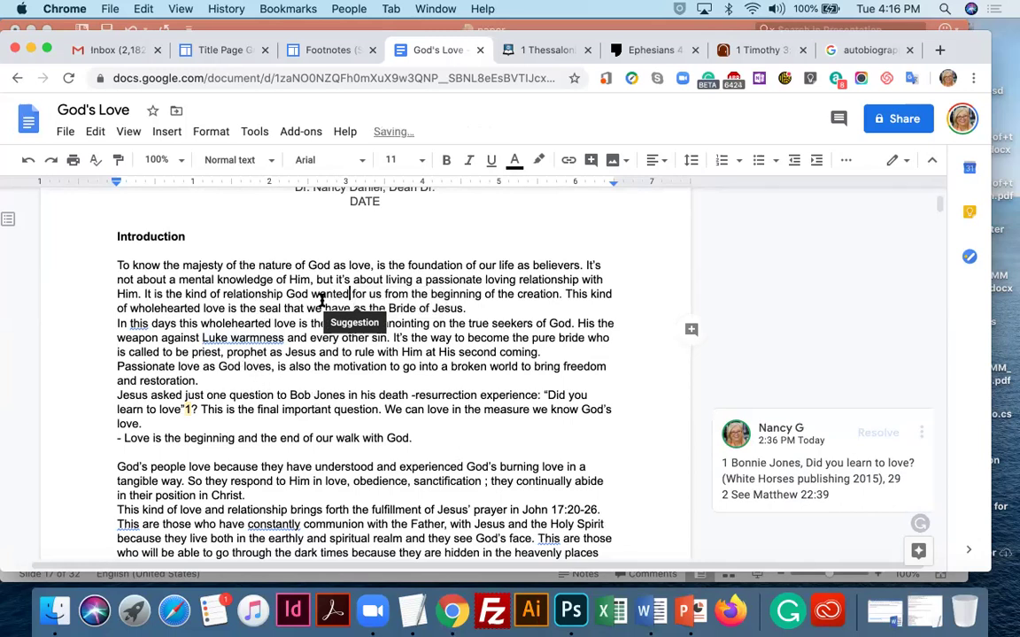
pyautogui.click(247, 338)
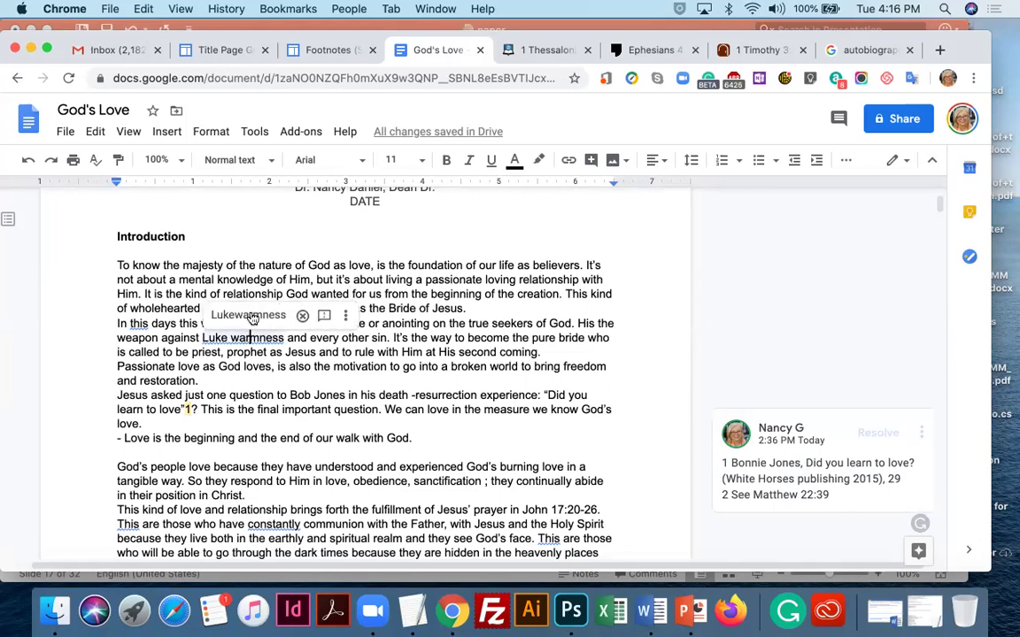
pyautogui.click(249, 315)
# Accept the grammar corrections "constant" and "These" in the sentence beginning "This are those who have constantly communion".
pyautogui.scroll(-5, 316, 437)
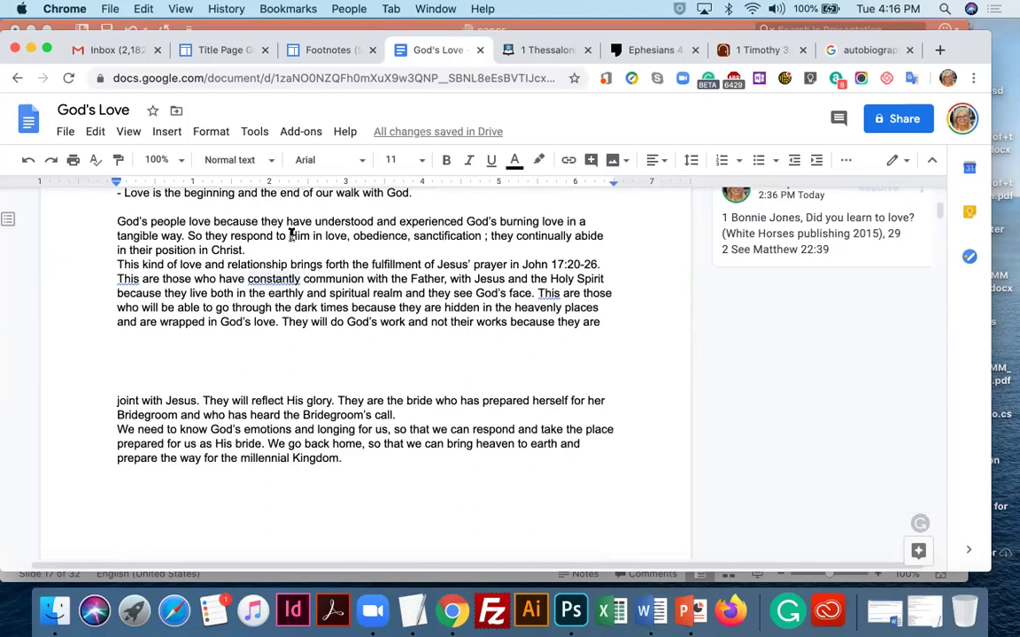
pyautogui.click(274, 279)
pyautogui.click(281, 255)
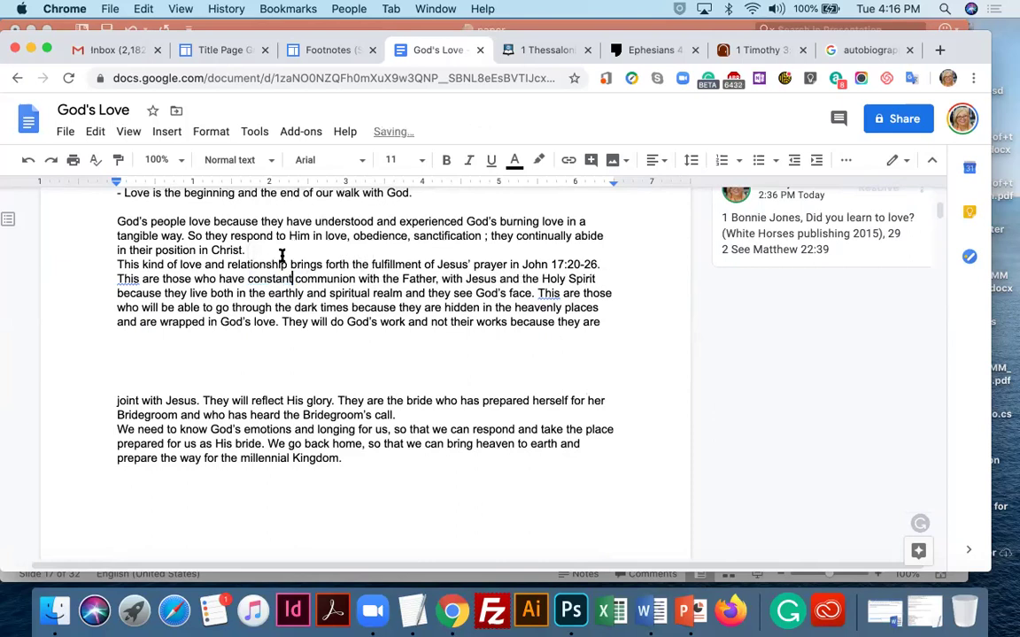
pyautogui.click(128, 280)
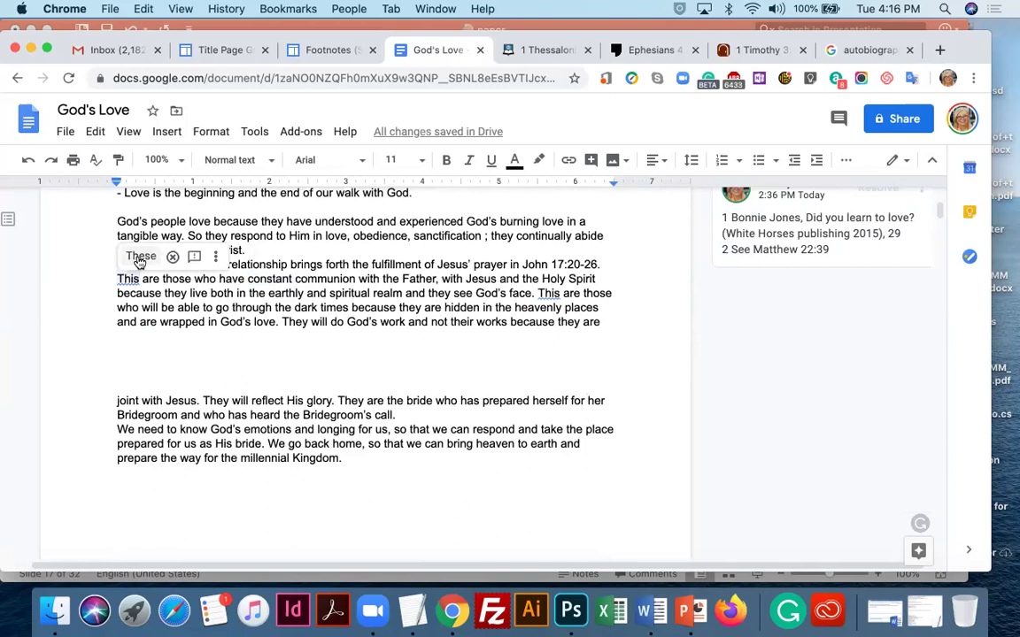
pyautogui.click(139, 256)
pyautogui.scroll(3, 449, 313)
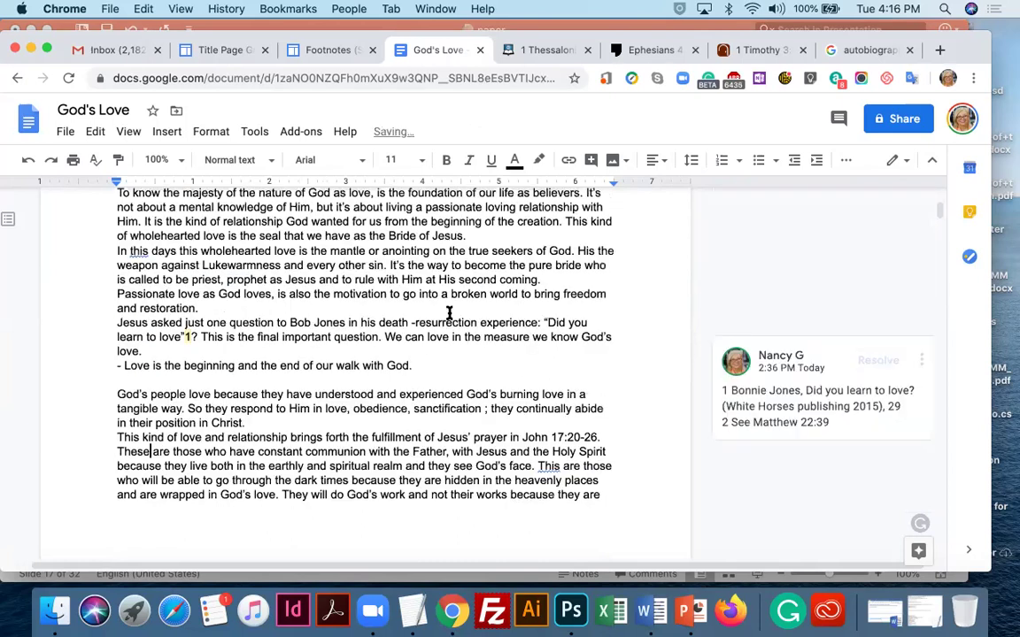
# Launch the Grammarly app and return to the "God's Love" document.
pyautogui.scroll(-1, 449, 313)
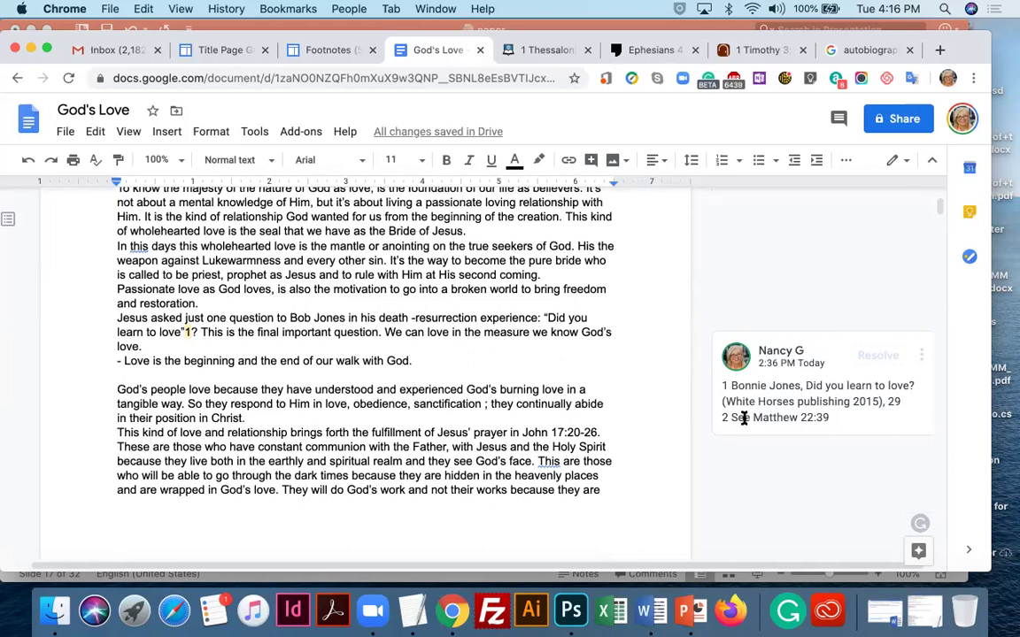
pyautogui.click(787, 611)
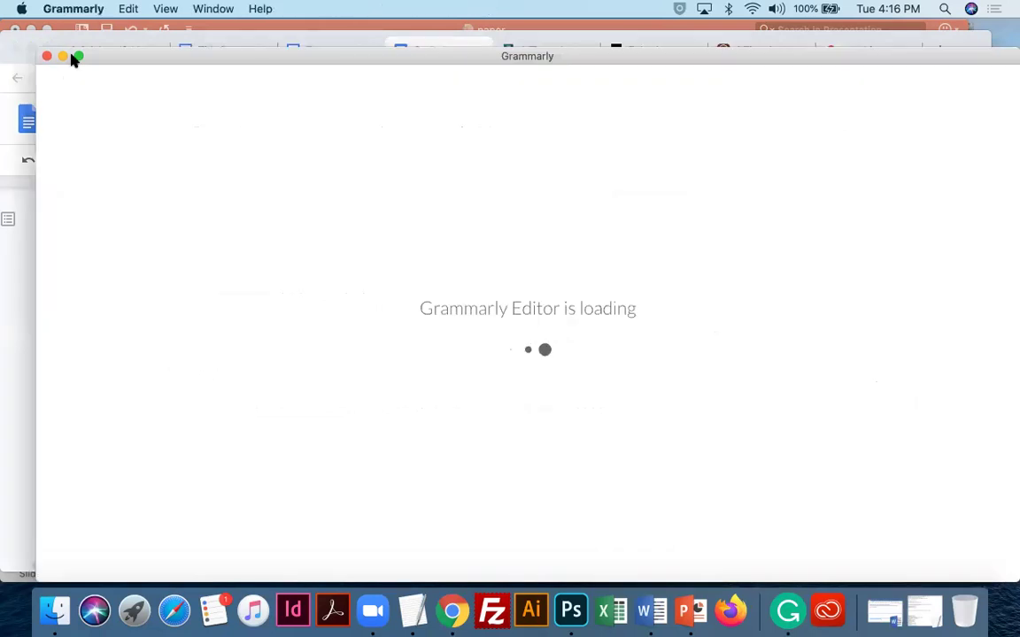
pyautogui.click(17, 239)
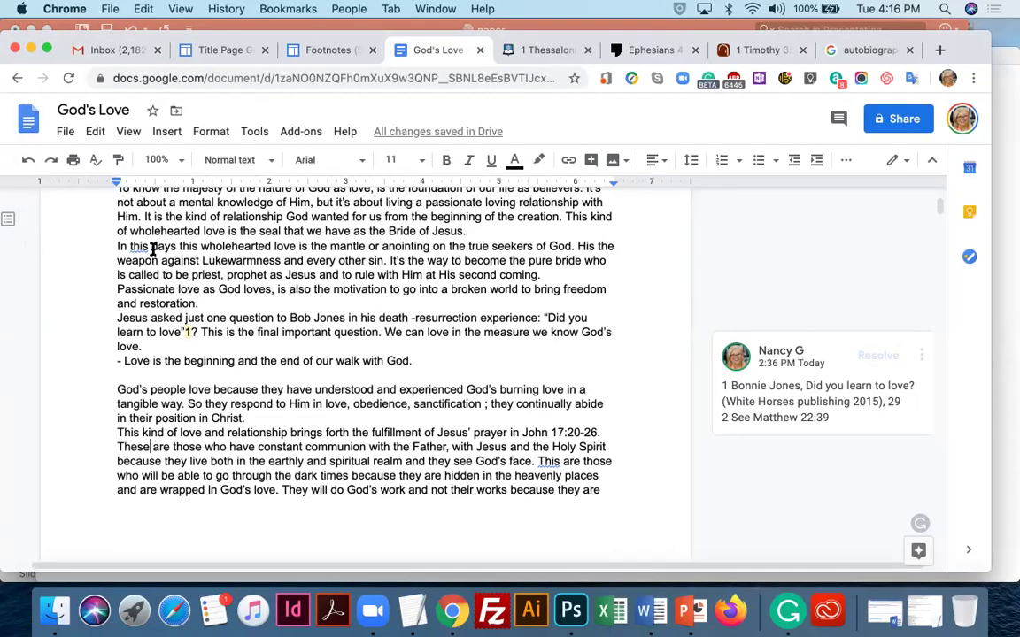
# Remove the blank lines before "joint with Jesus" so it directly continues the sentence ending "because they are".
pyautogui.scroll(4, 153, 251)
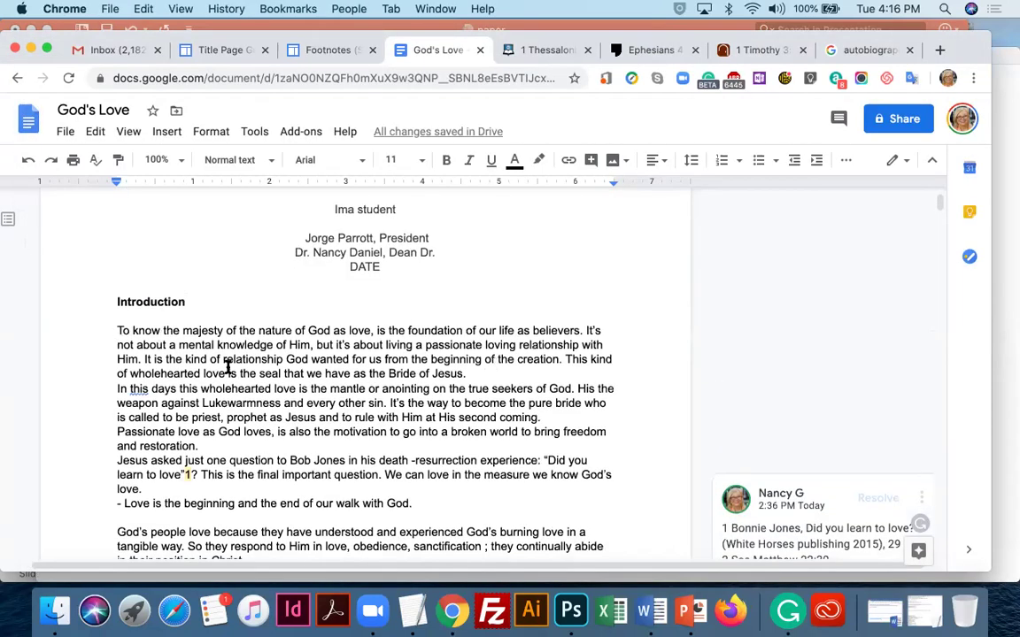
pyautogui.moveTo(228, 370); pyautogui.dragTo(116, 331)
pyautogui.scroll(-6, 223, 425)
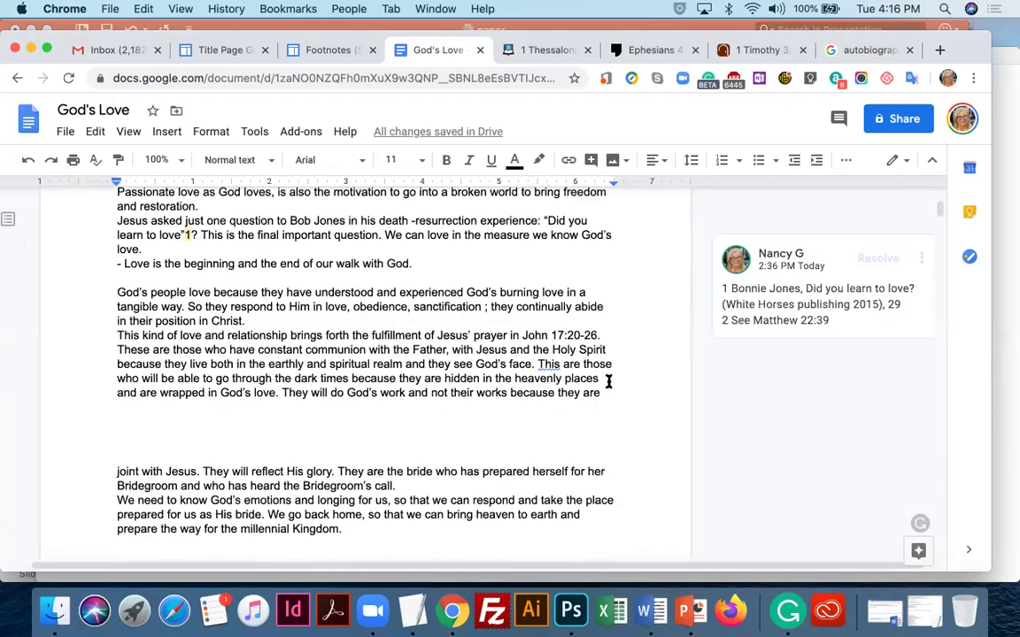
pyautogui.click(113, 471)
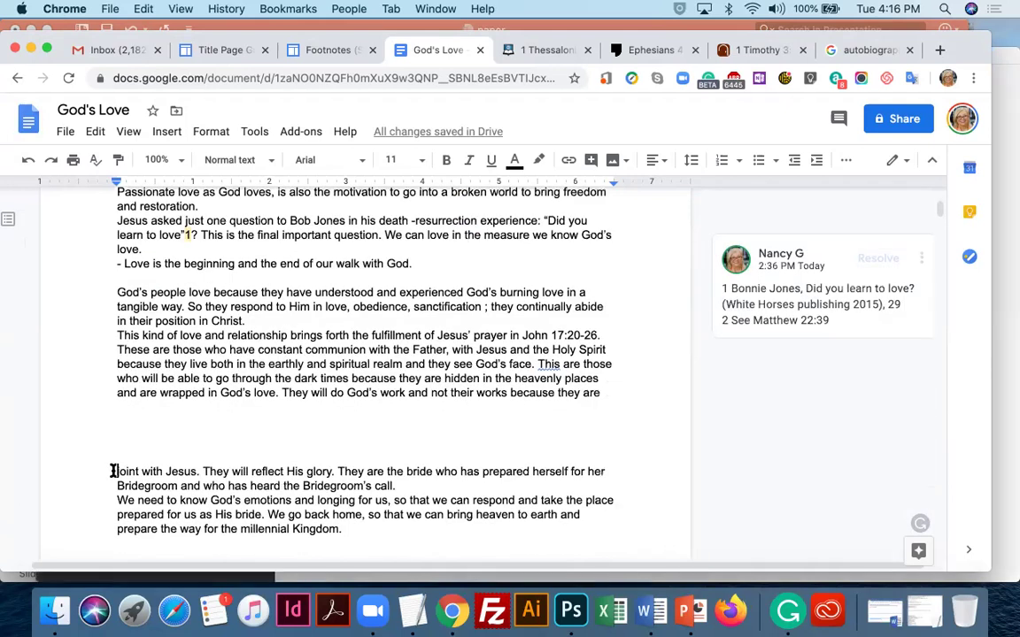
pyautogui.press('BackSpace')
pyautogui.press('BackSpace')
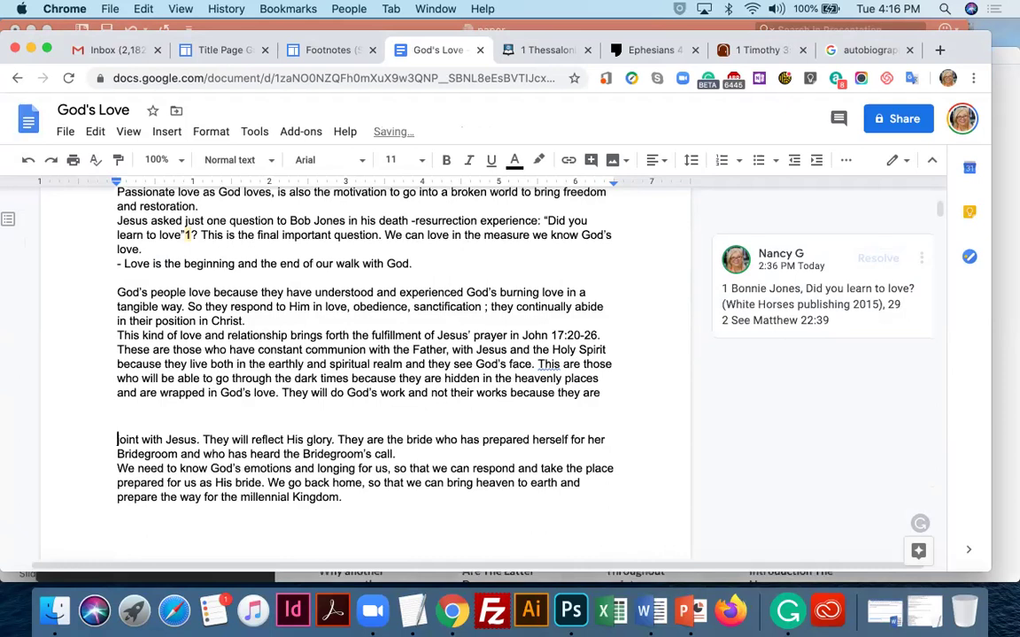
pyautogui.press('BackSpace')
pyautogui.press('BackSpace')
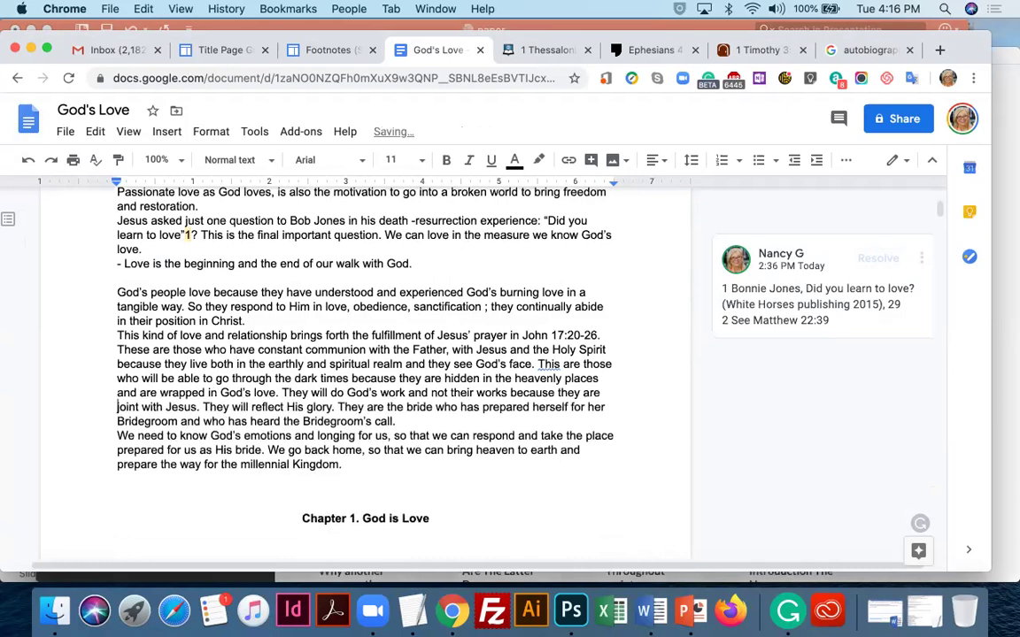
pyautogui.press('BackSpace')
pyautogui.press('Delete')
pyautogui.write('j')
# Copy the full introduction text below its heading and place it in a new Grammarly document.
pyautogui.moveTo(218, 378); pyautogui.dragTo(343, 466)
pyautogui.scroll(4, 221, 372)
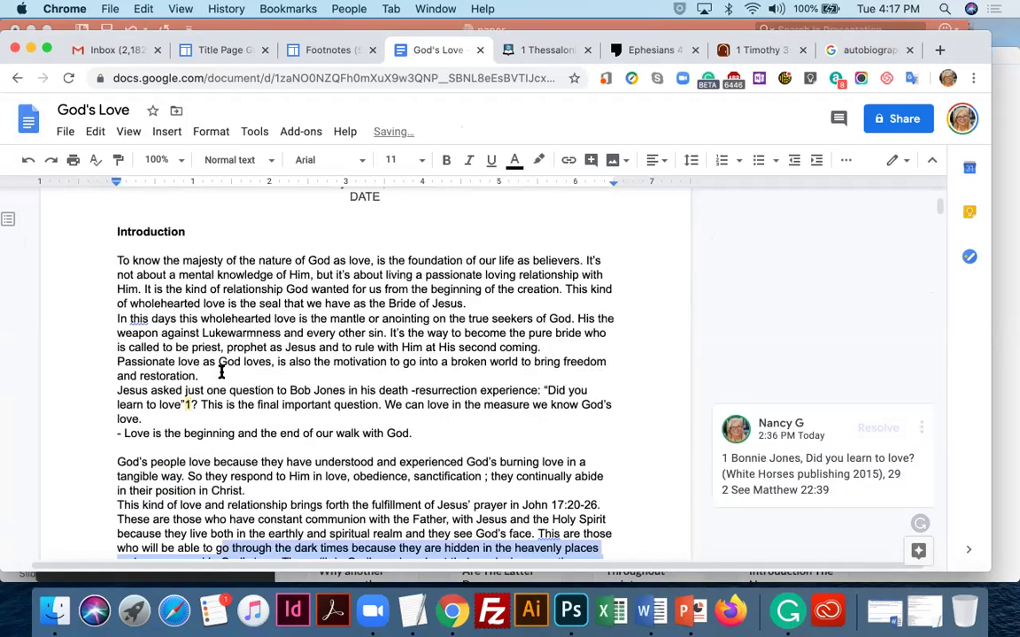
pyautogui.keyDown('shift'); pyautogui.click(115, 270); pyautogui.keyUp('shift')
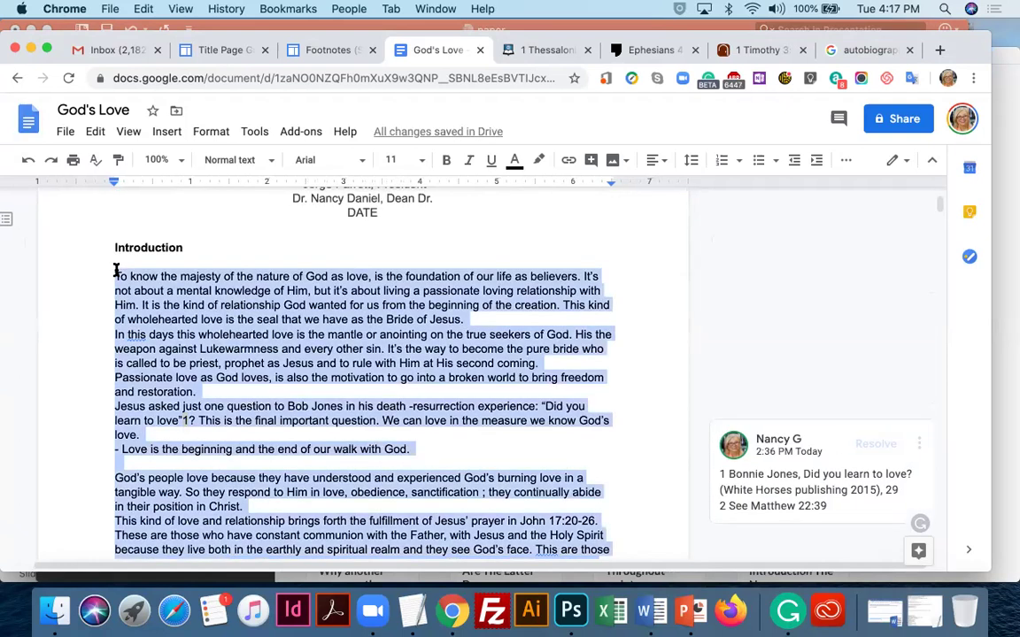
pyautogui.click(788, 611)
pyautogui.click(374, 242)
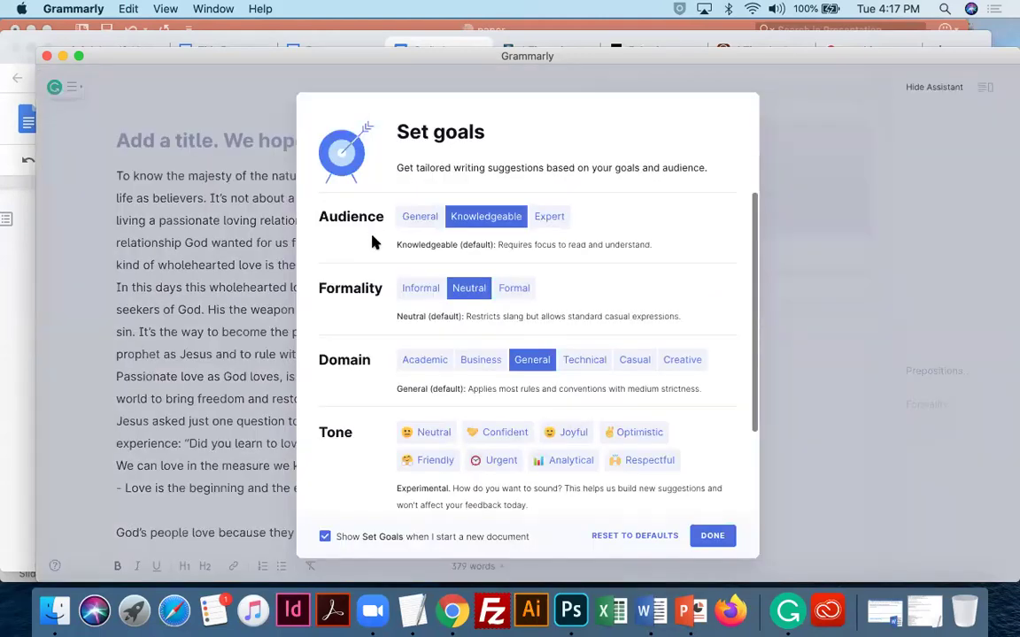
# Set the document's goals to Formal formality, Academic domain and Inform intent, and apply them.
pyautogui.click(509, 289)
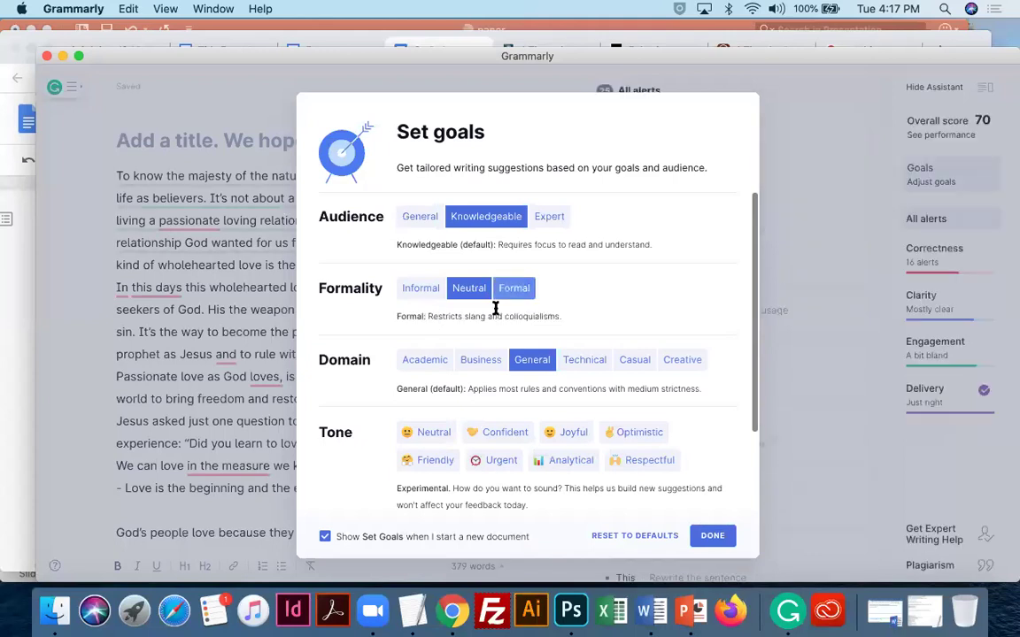
pyautogui.click(413, 361)
pyautogui.scroll(-3, 554, 432)
pyautogui.click(543, 437)
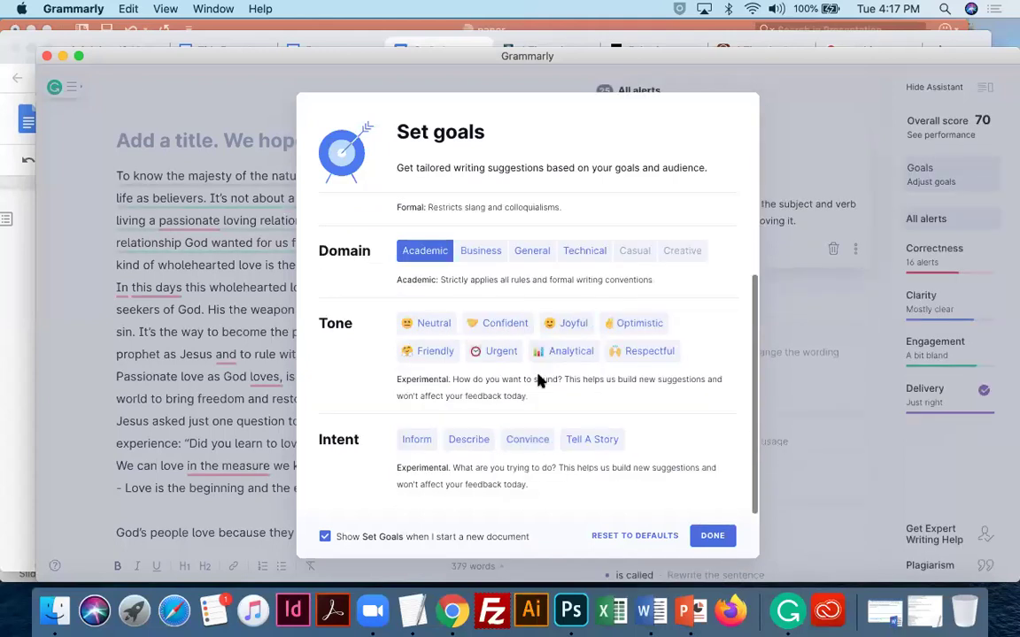
pyautogui.click(426, 444)
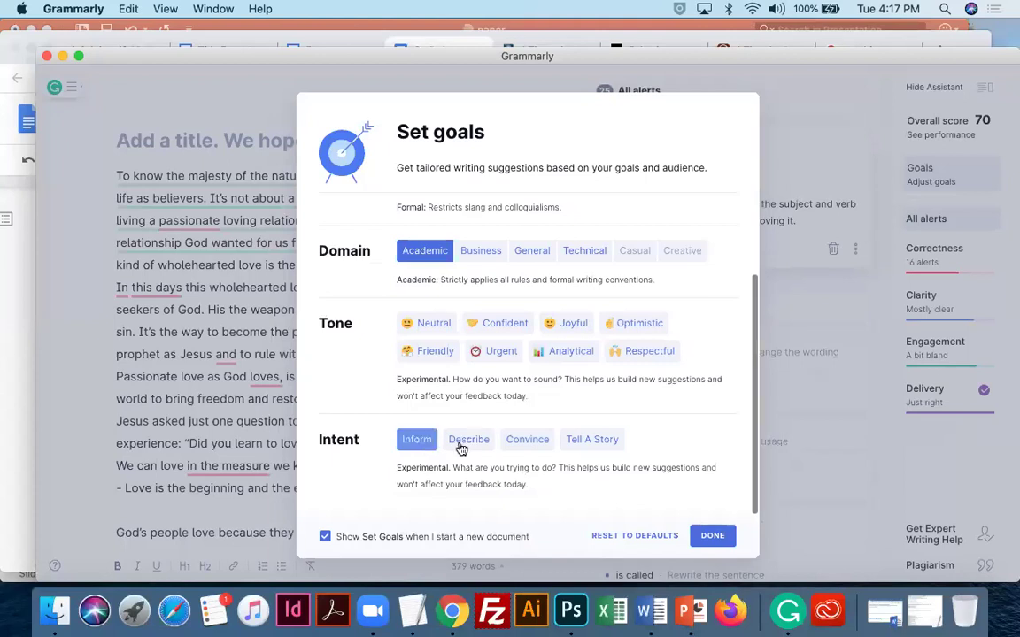
pyautogui.click(462, 446)
pyautogui.click(423, 448)
pyautogui.click(457, 443)
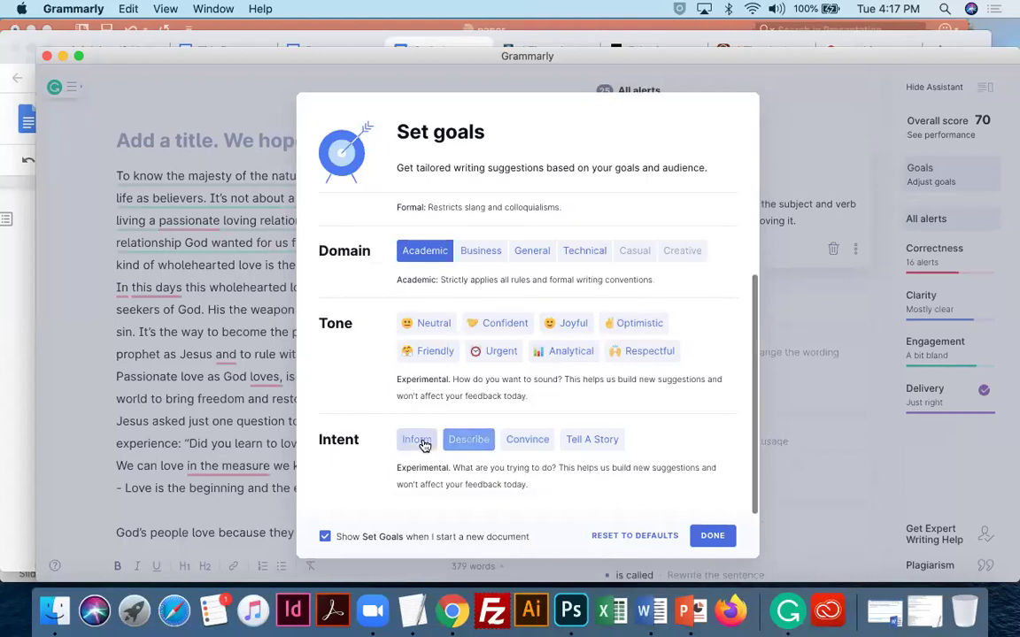
pyautogui.click(418, 440)
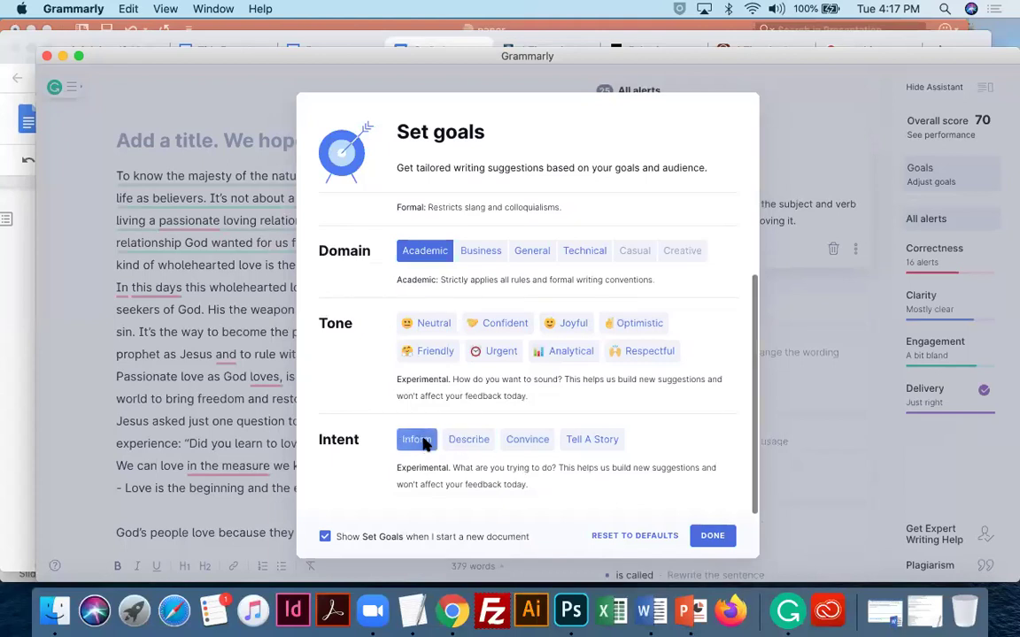
pyautogui.click(713, 536)
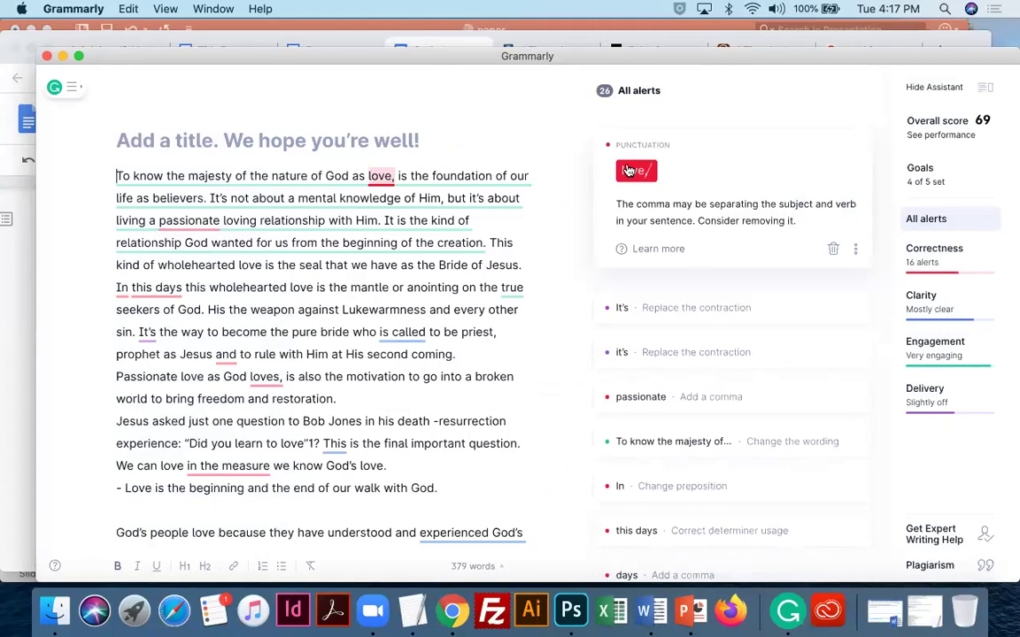
# Review all the writing alerts and the Delivery suggestions, and check the text for plagiarism.
pyautogui.click(429, 176)
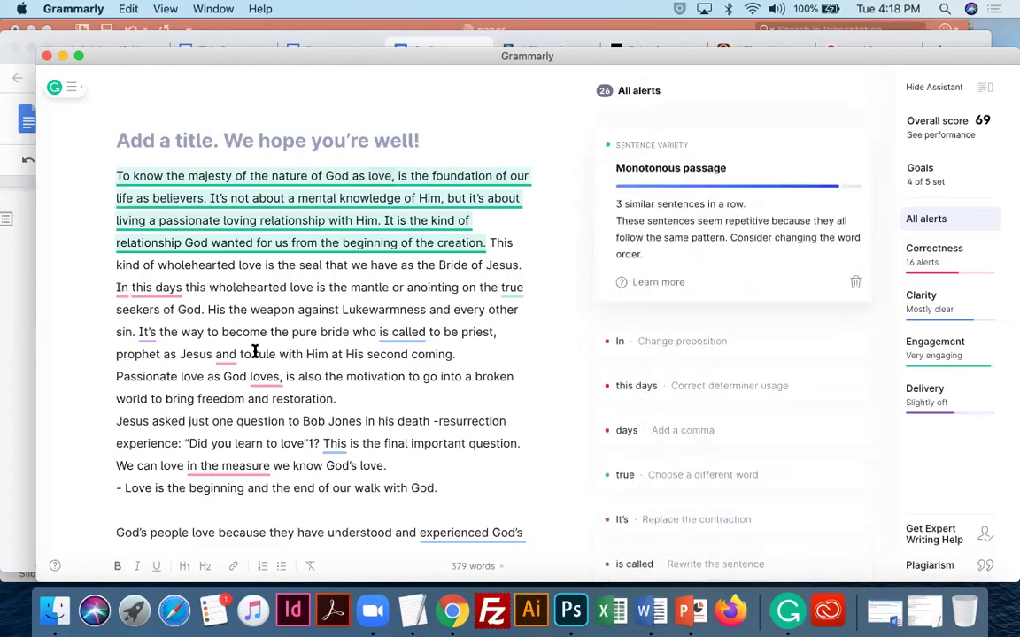
pyautogui.scroll(-3, 386, 466)
pyautogui.scroll(-2, 386, 467)
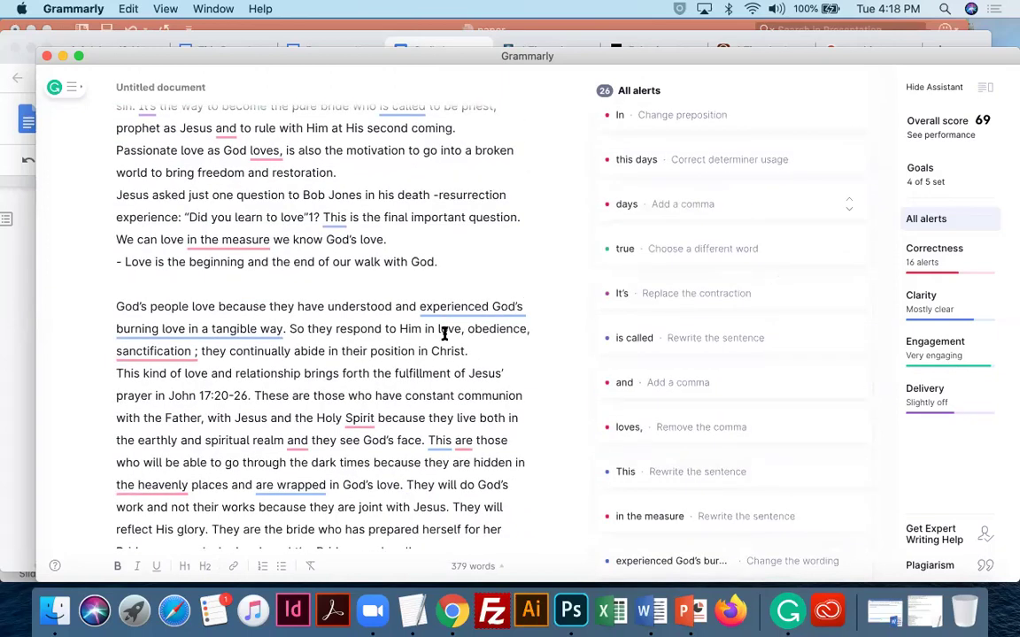
pyautogui.click(947, 416)
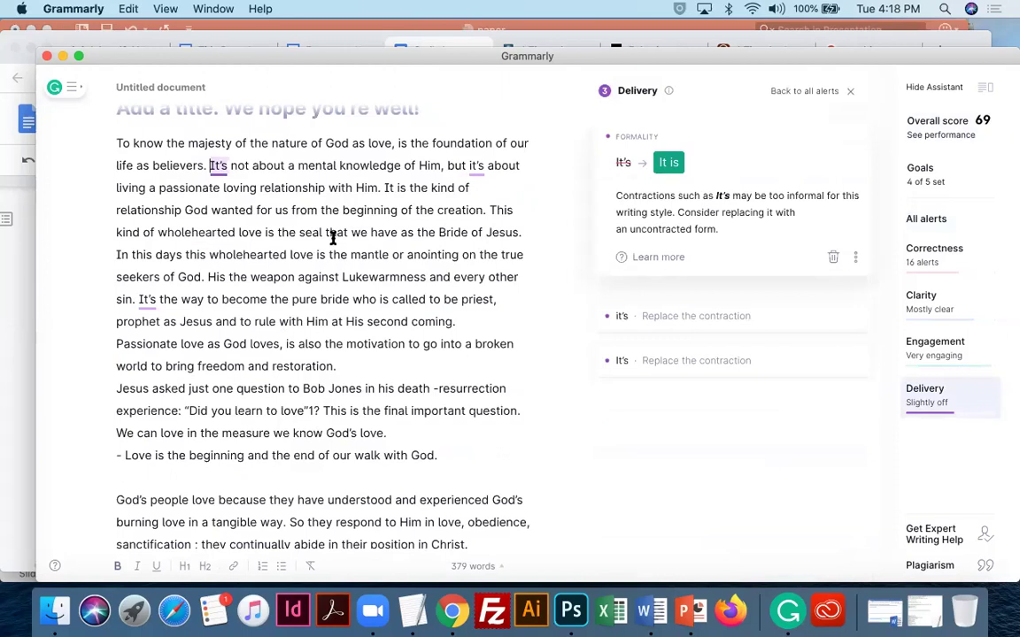
pyautogui.scroll(2, 332, 237)
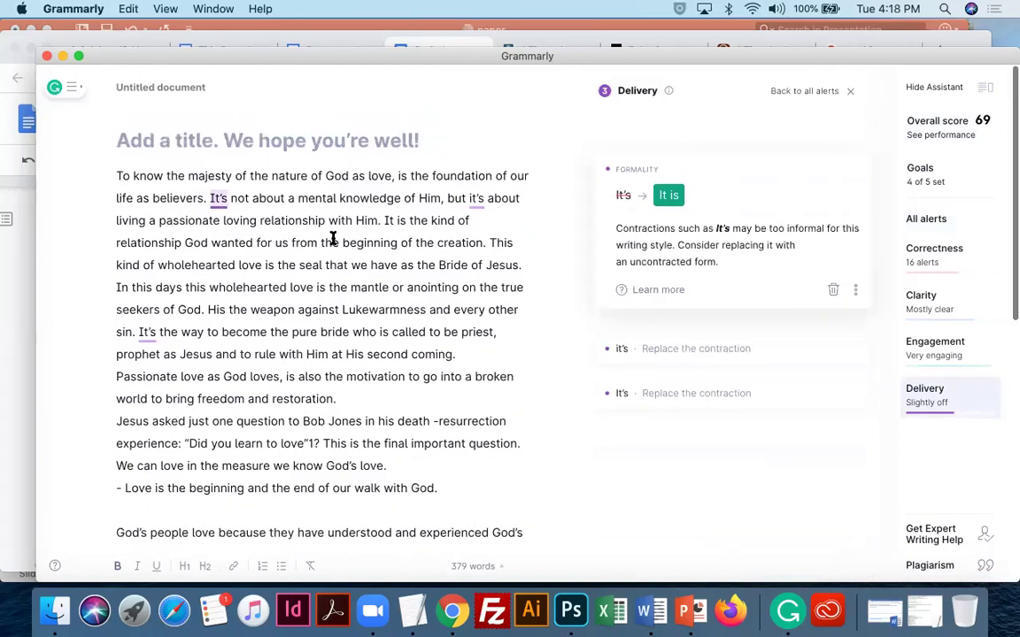
pyautogui.click(929, 566)
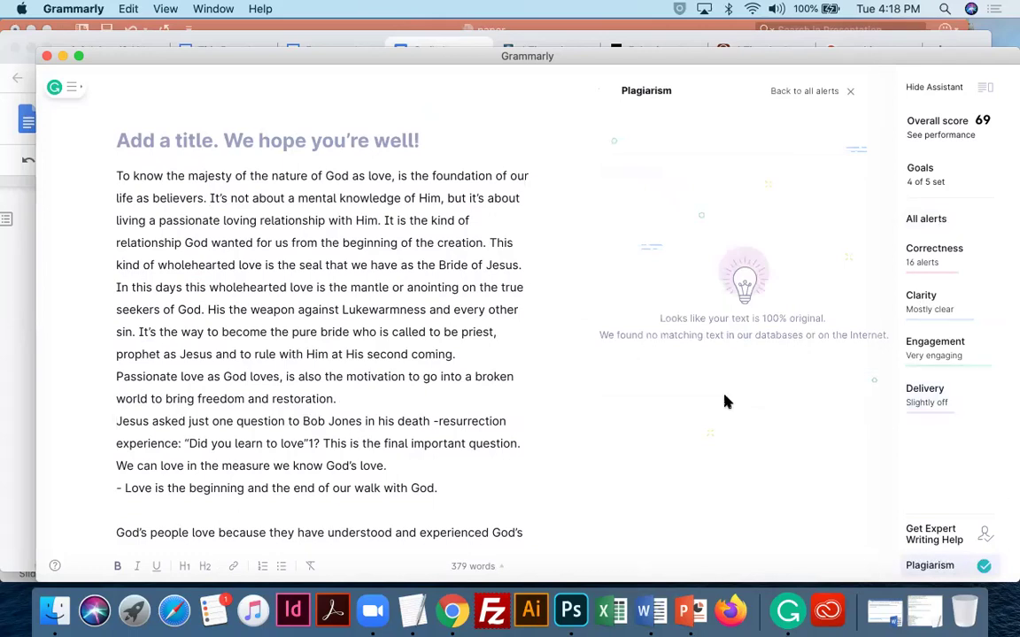
# Minimize Grammarly and look through the Google Docs paper's Chapter 1 text, returning to the start of the introduction.
pyautogui.click(63, 57)
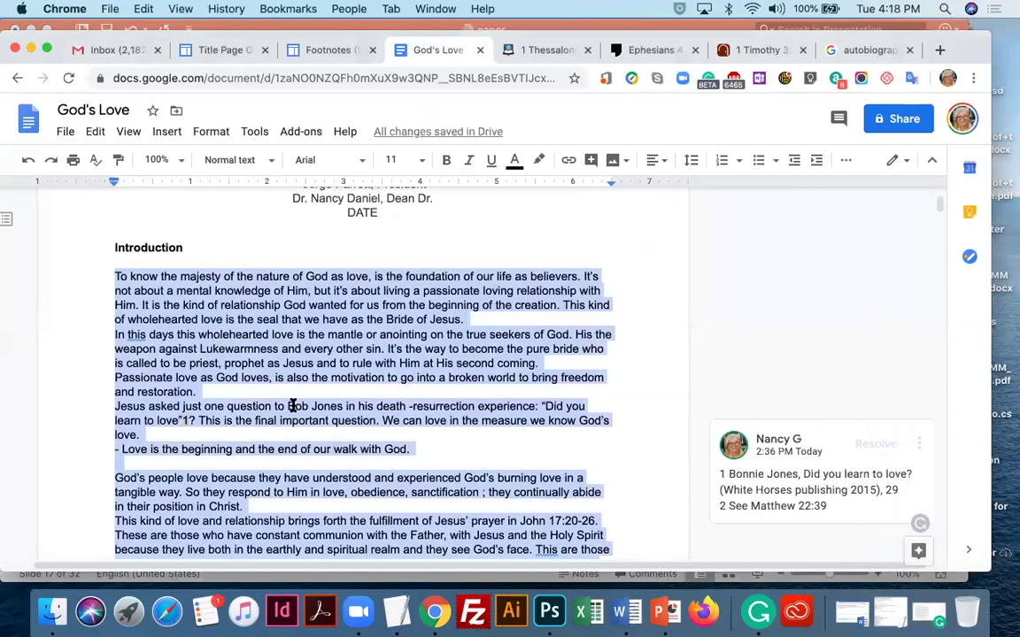
pyautogui.scroll(-15, 293, 407)
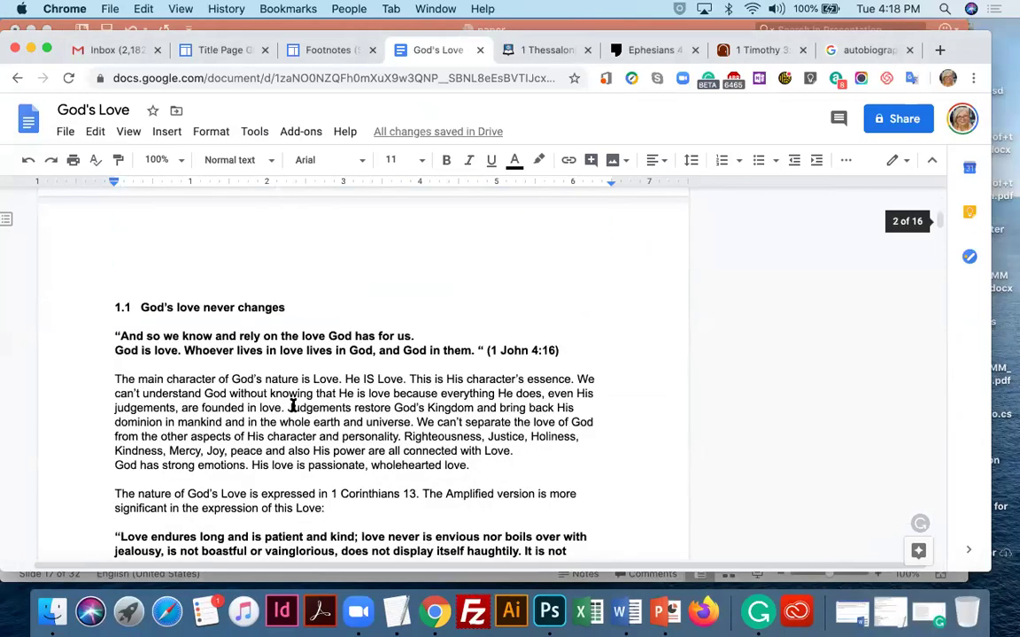
pyautogui.scroll(-5, 292, 406)
pyautogui.scroll(1, 292, 406)
pyautogui.scroll(-4, 292, 407)
pyautogui.scroll(9, 293, 406)
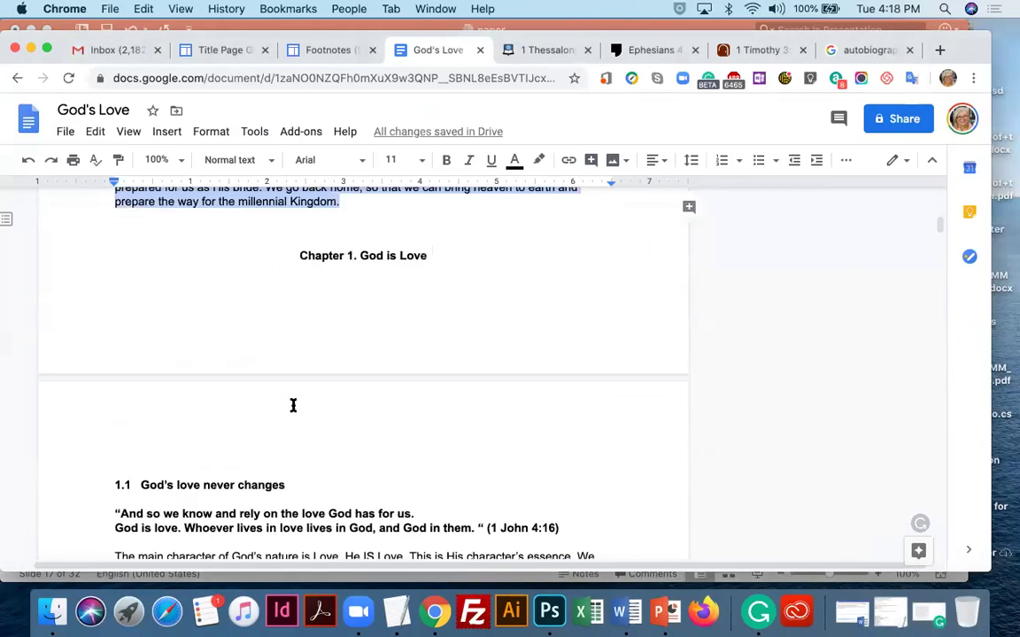
pyautogui.scroll(10, 293, 406)
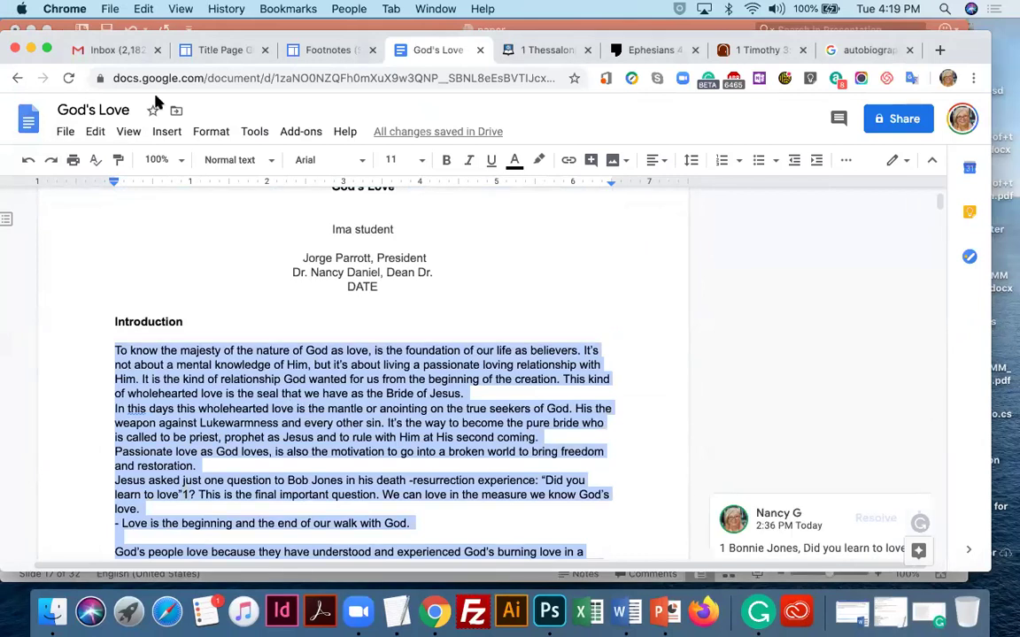
# Switch to the student portal, open the Front Matter (Bachelor/Graduate/Master) guidelines, and read the copyright, dedication, epigraph and acknowledgments sections.
pyautogui.moveTo(54, 40); pyautogui.dragTo(55, 92)
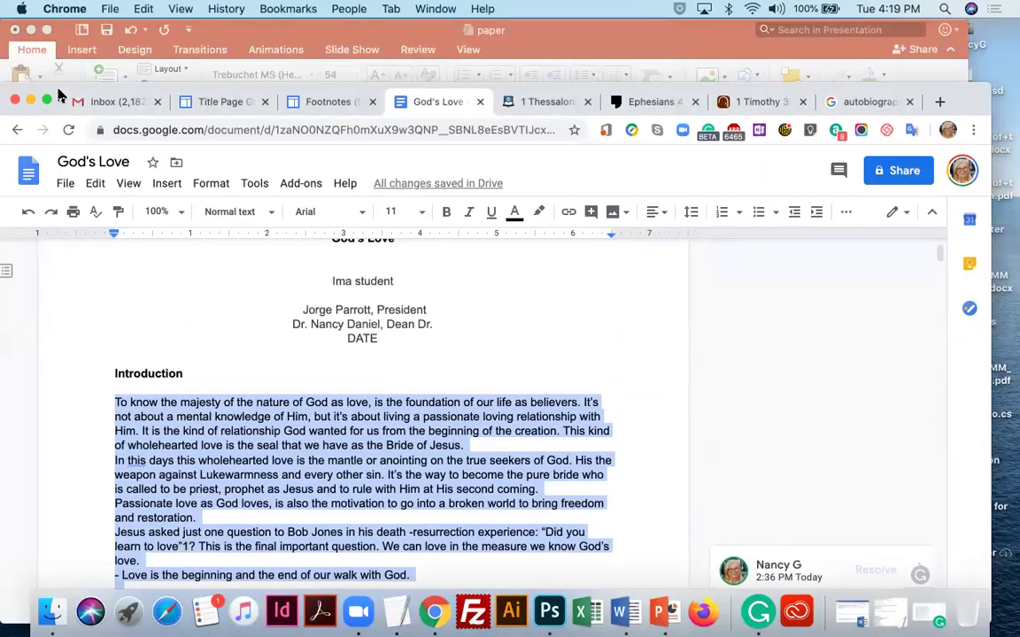
pyautogui.click(229, 102)
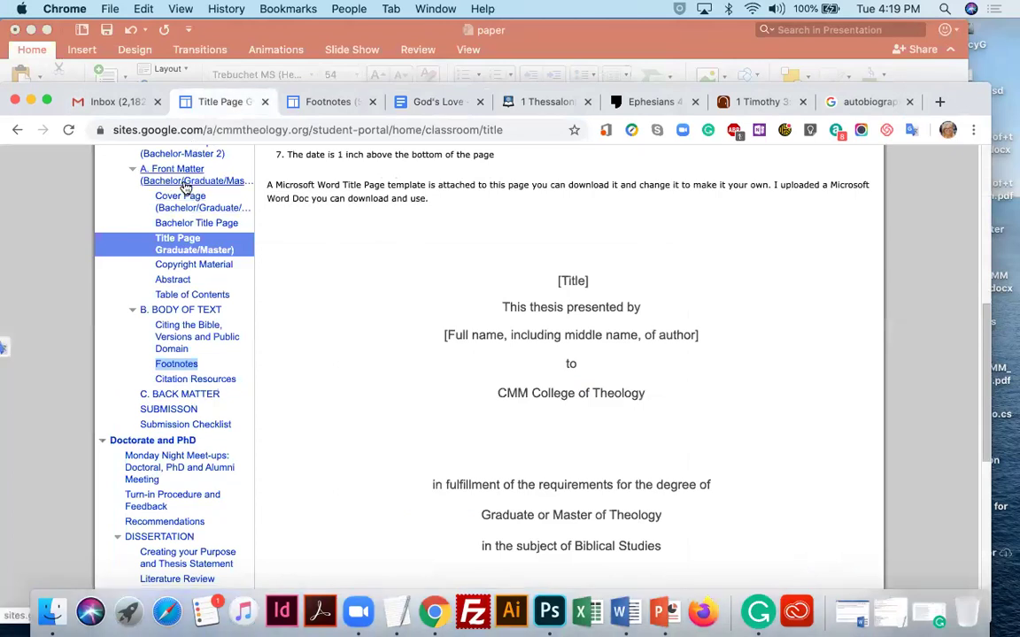
pyautogui.click(186, 181)
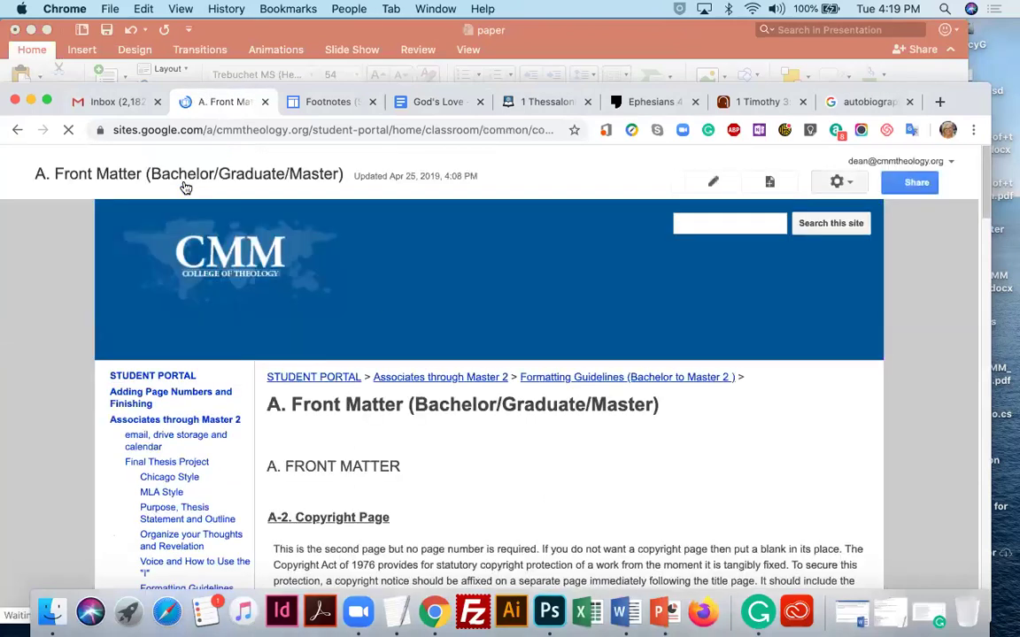
pyautogui.scroll(-5, 522, 450)
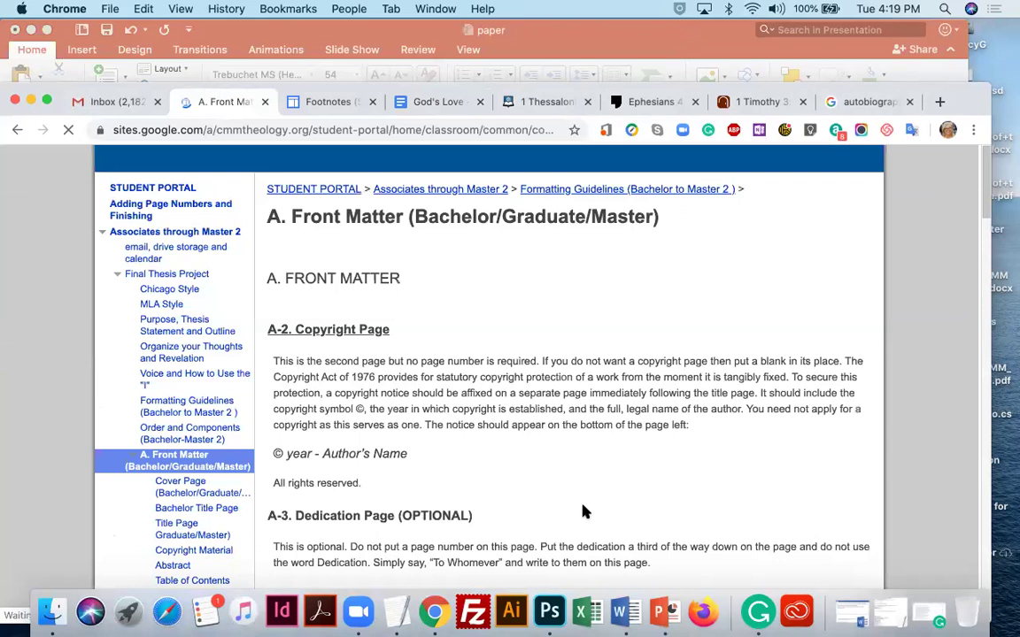
pyautogui.scroll(-3, 583, 512)
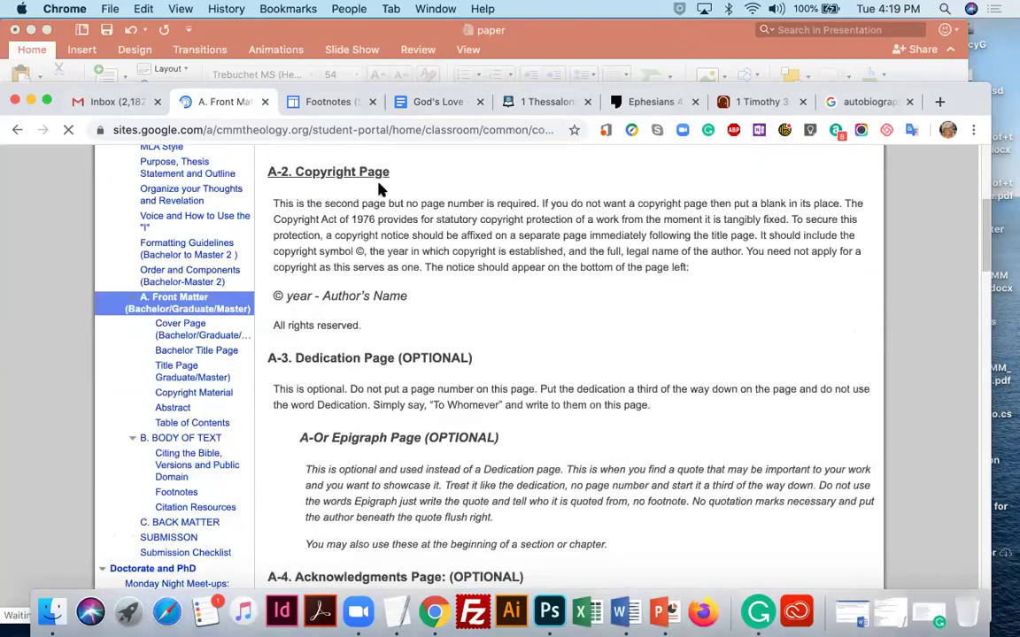
pyautogui.scroll(-1, 452, 358)
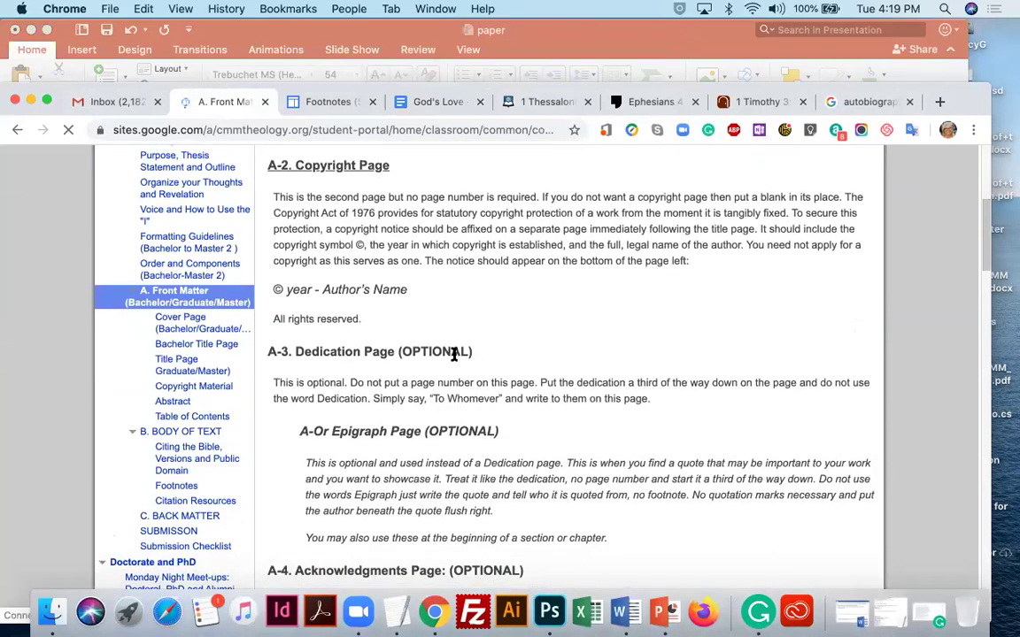
pyautogui.scroll(-3, 453, 356)
pyautogui.scroll(-4, 428, 354)
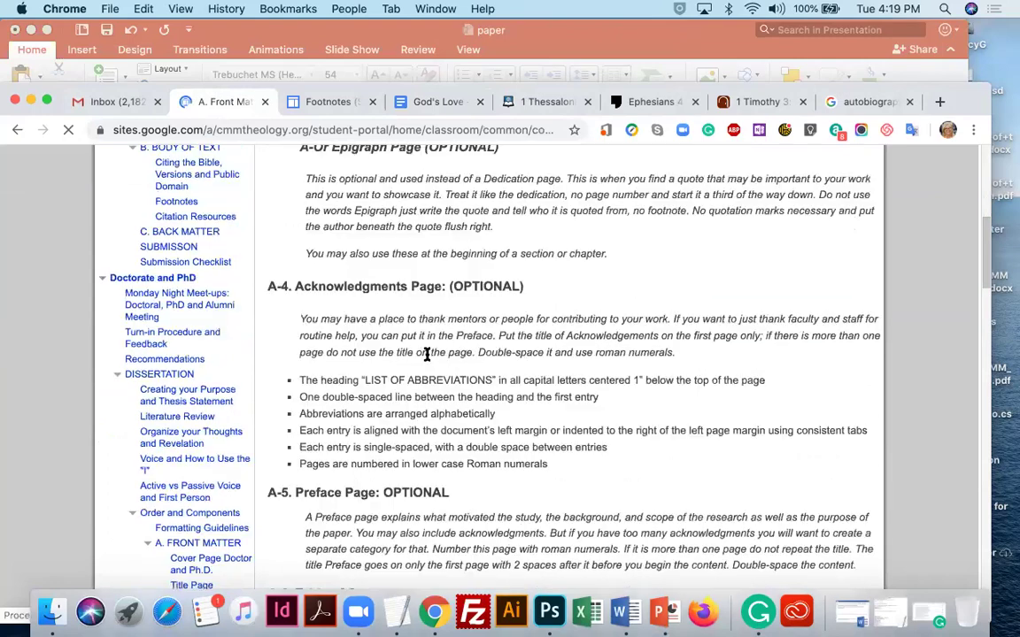
# Read the remaining front matter requirements, from the preface and table of contents through the lists, glossary and abstract.
pyautogui.scroll(-6, 427, 354)
pyautogui.scroll(4, 426, 354)
pyautogui.scroll(-6, 426, 355)
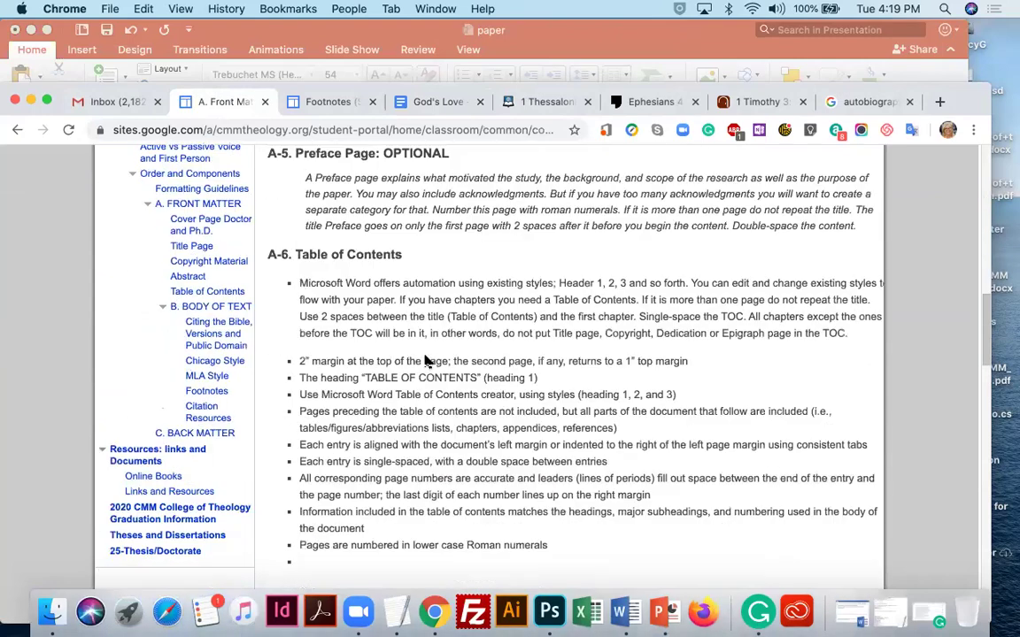
pyautogui.scroll(-2, 425, 356)
pyautogui.scroll(2, 426, 355)
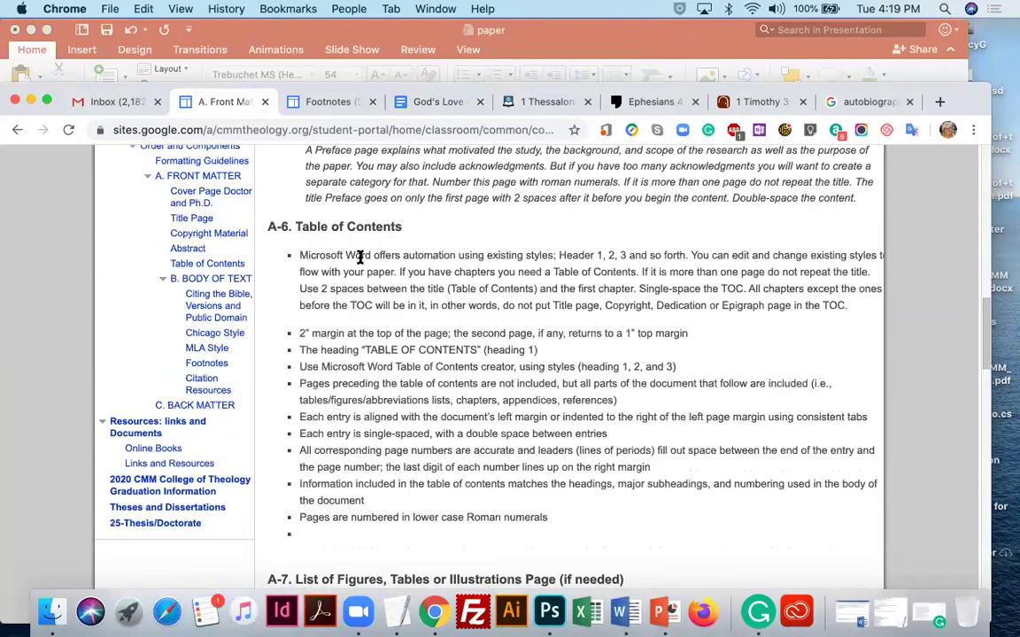
pyautogui.scroll(-7, 419, 395)
pyautogui.scroll(-10, 418, 394)
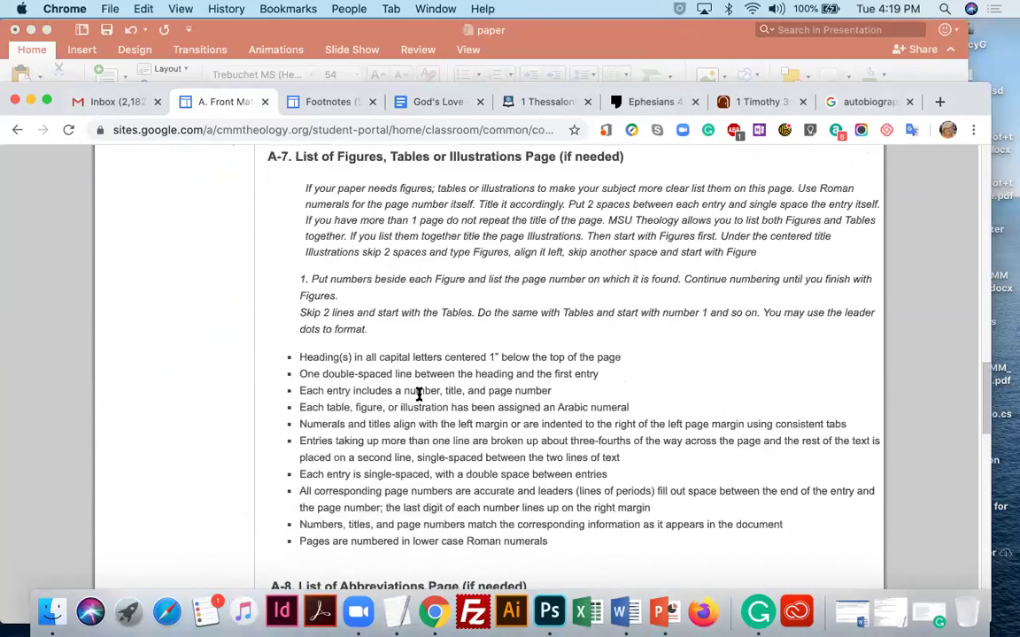
pyautogui.scroll(-10, 420, 395)
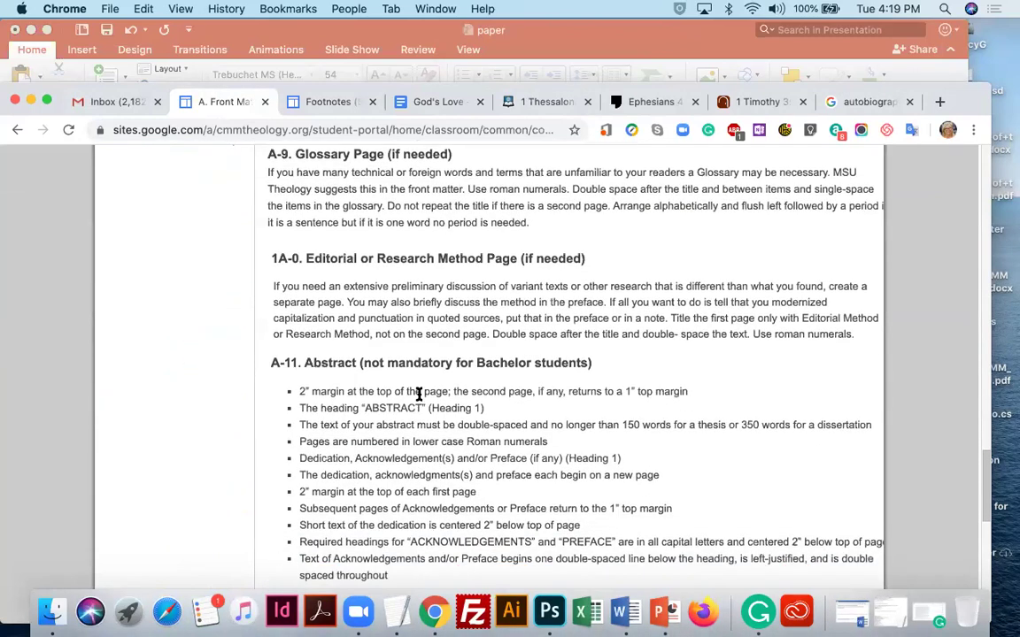
pyautogui.scroll(3, 420, 394)
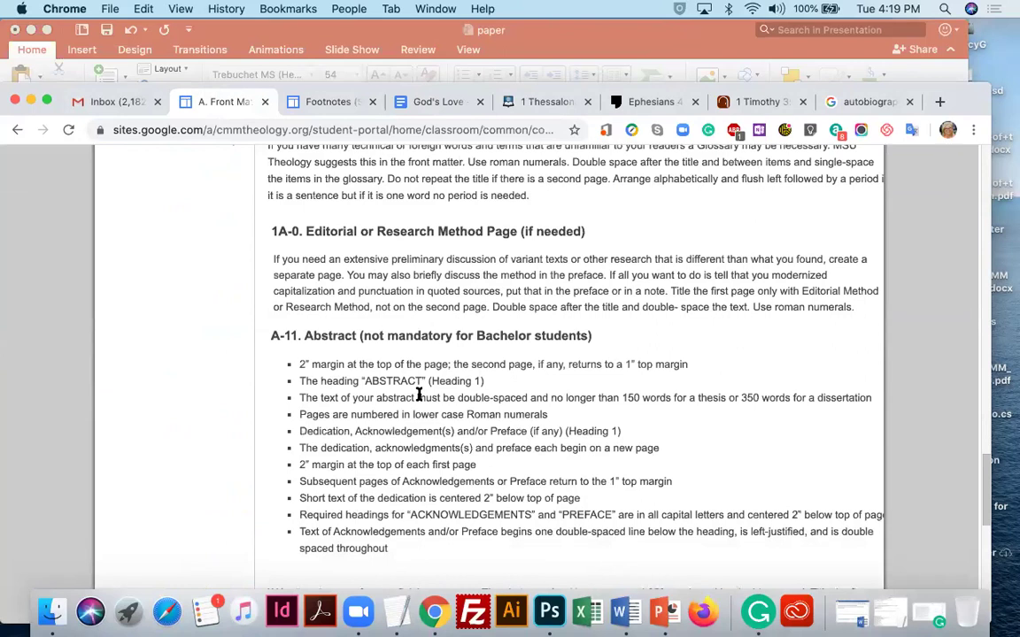
pyautogui.scroll(1, 343, 360)
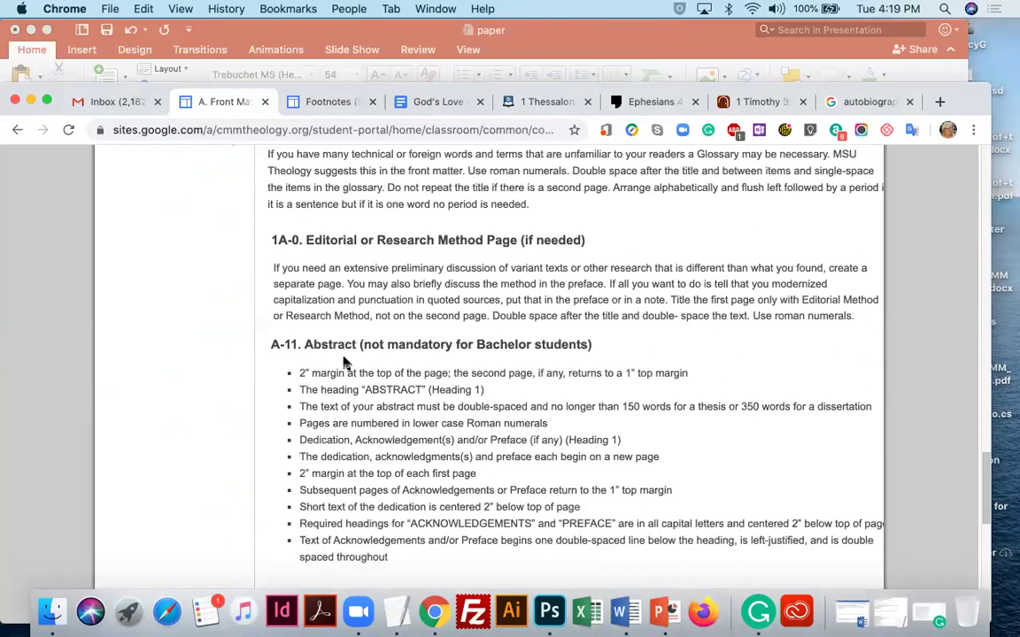
# Recheck the front matter guidelines from the preface to the abstract-writing questions, returning to the acknowledgments and preface sections.
pyautogui.scroll(15, 337, 286)
pyautogui.scroll(5, 340, 367)
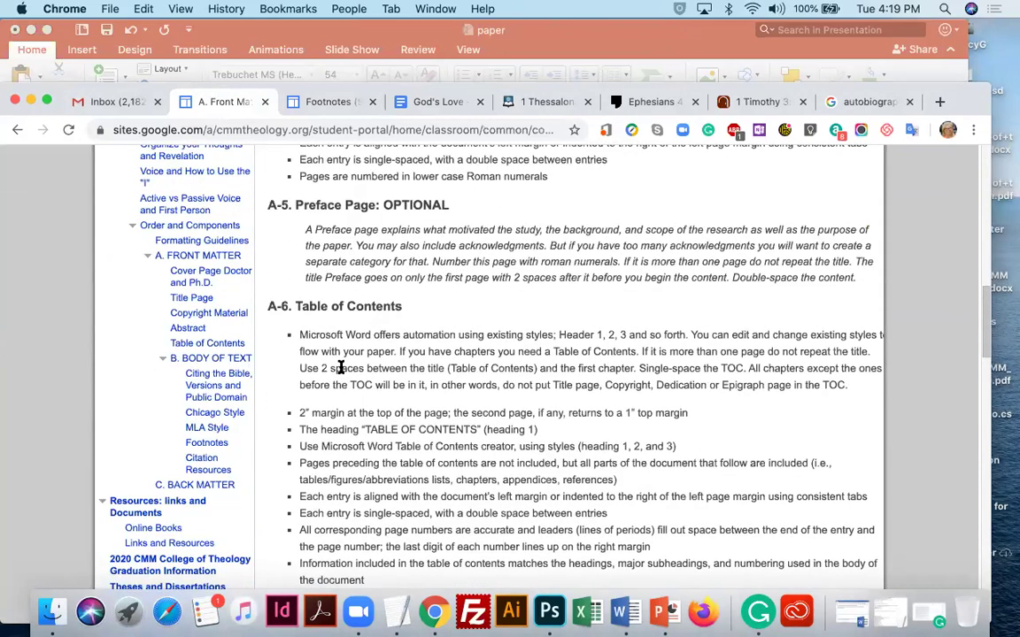
pyautogui.scroll(-10, 424, 401)
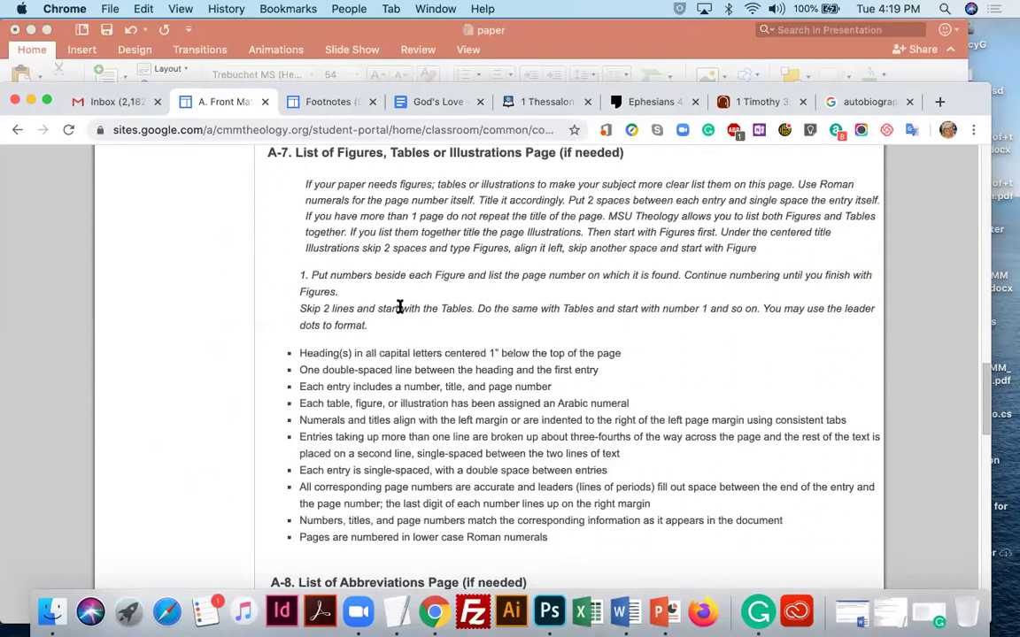
pyautogui.scroll(-10, 400, 307)
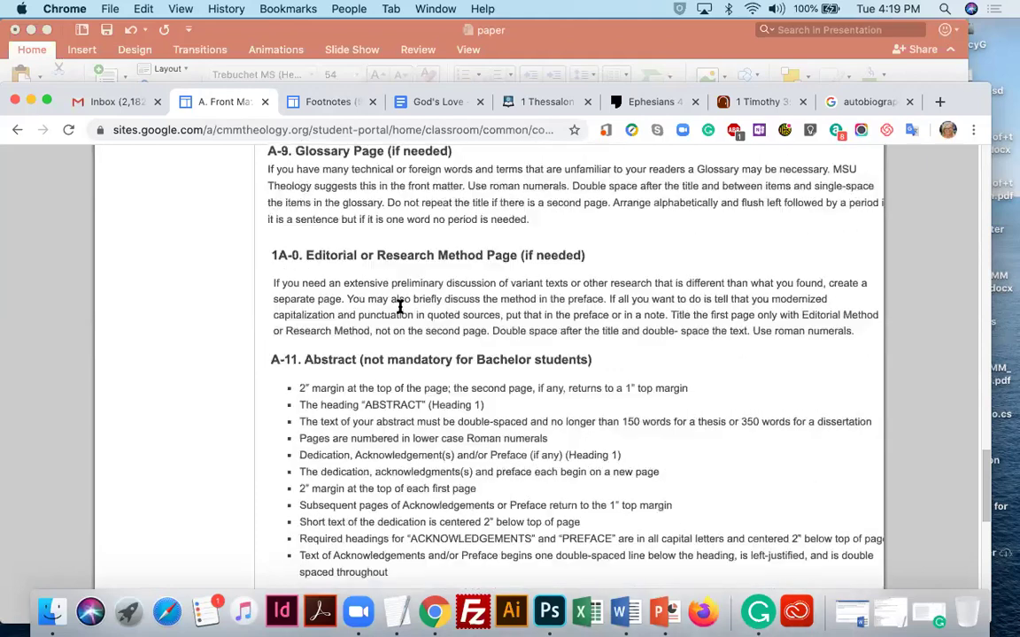
pyautogui.scroll(-15, 399, 306)
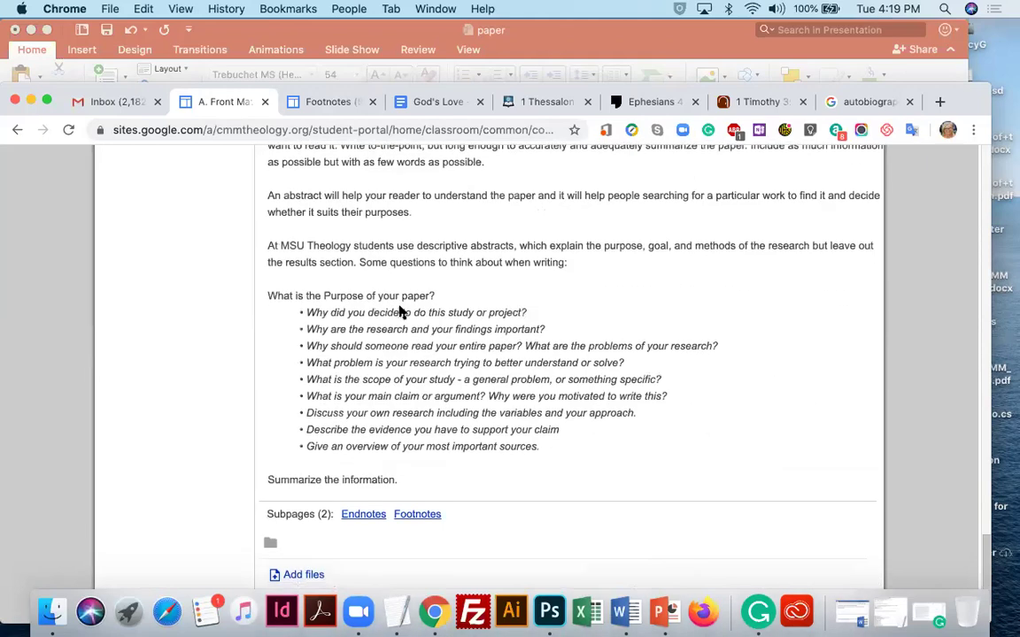
pyautogui.scroll(15, 399, 309)
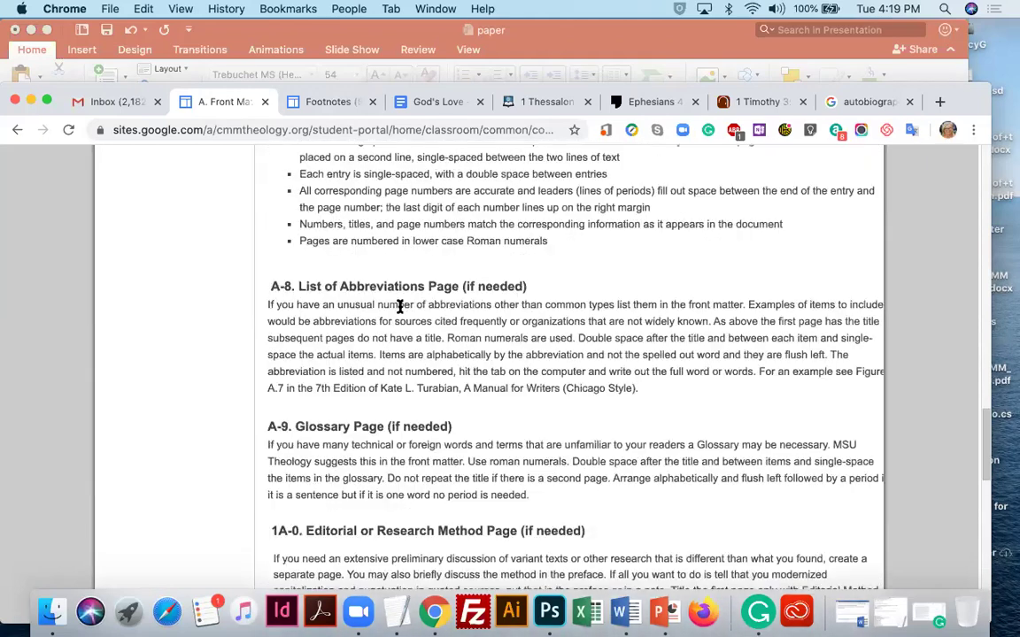
pyautogui.scroll(15, 399, 306)
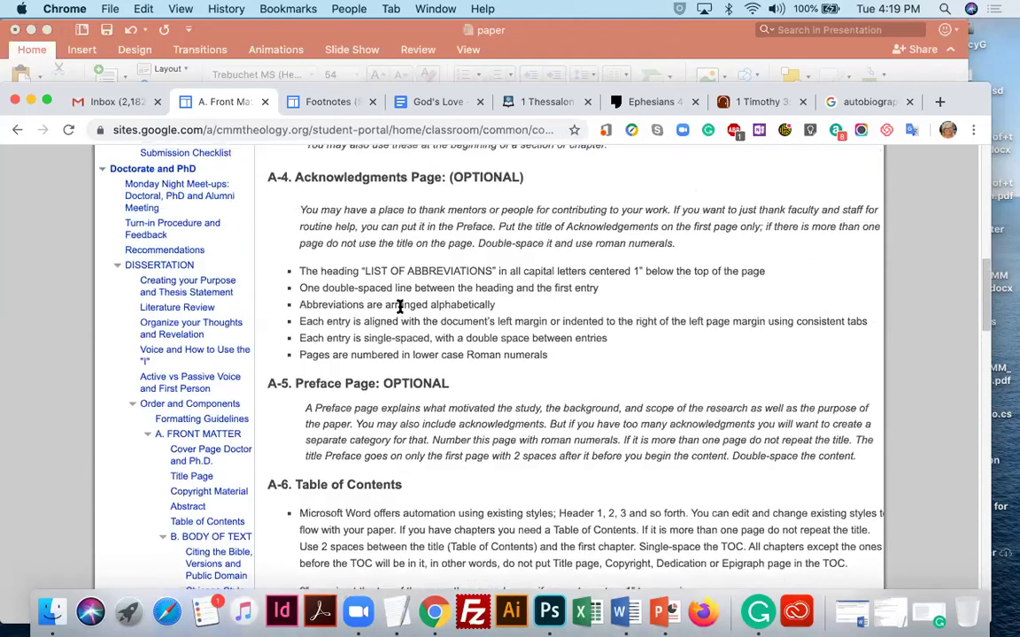
pyautogui.scroll(1, 241, 227)
pyautogui.scroll(-3, 243, 228)
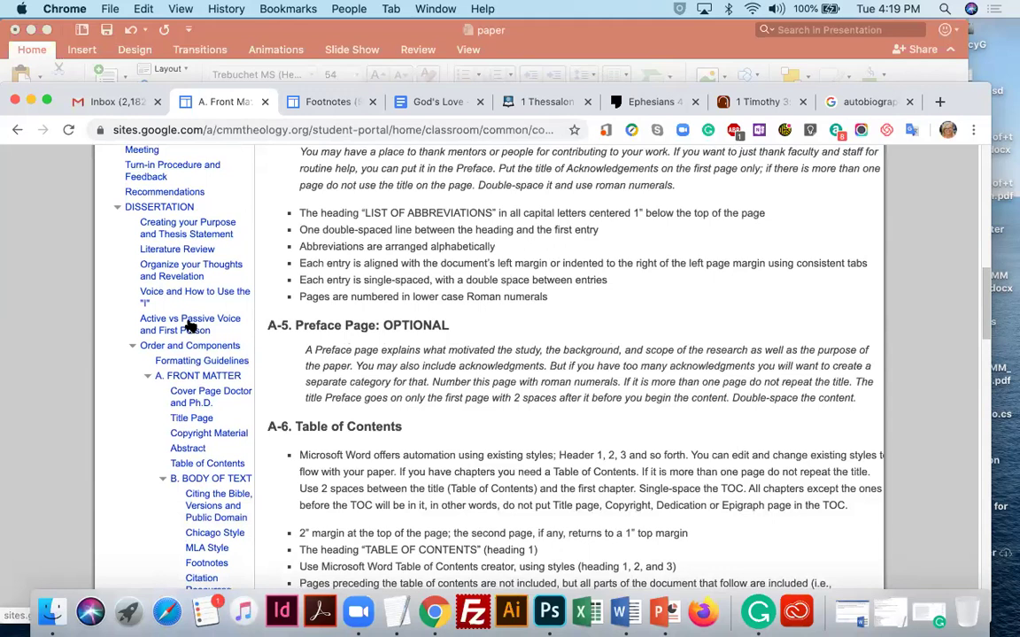
# Open the Cover Page (Bachelor/Graduate/Master) instructions and examine the required cover text and sample covers.
pyautogui.scroll(10, 188, 318)
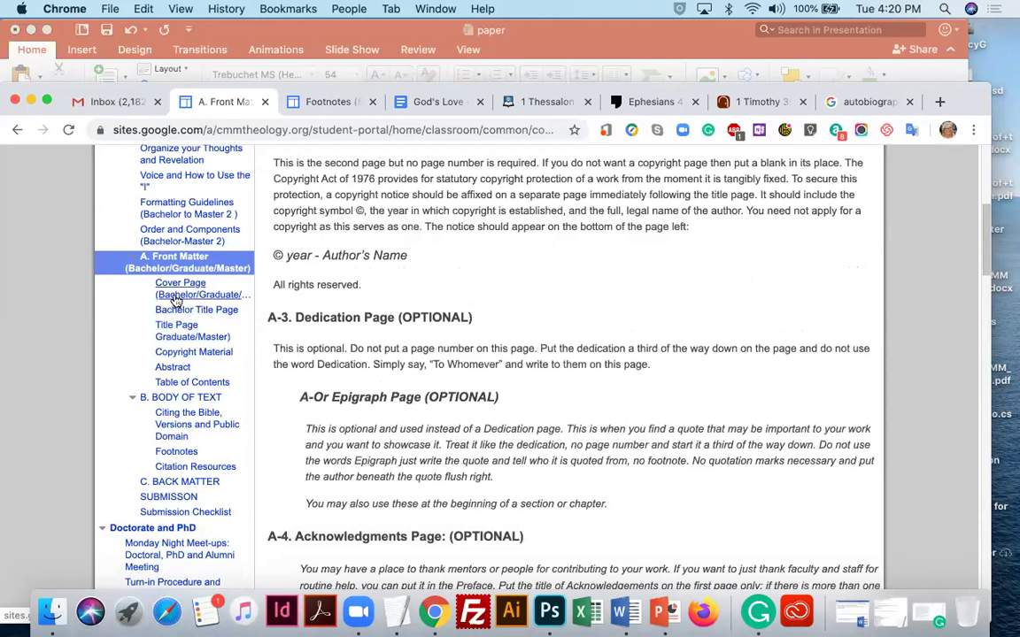
pyautogui.click(176, 301)
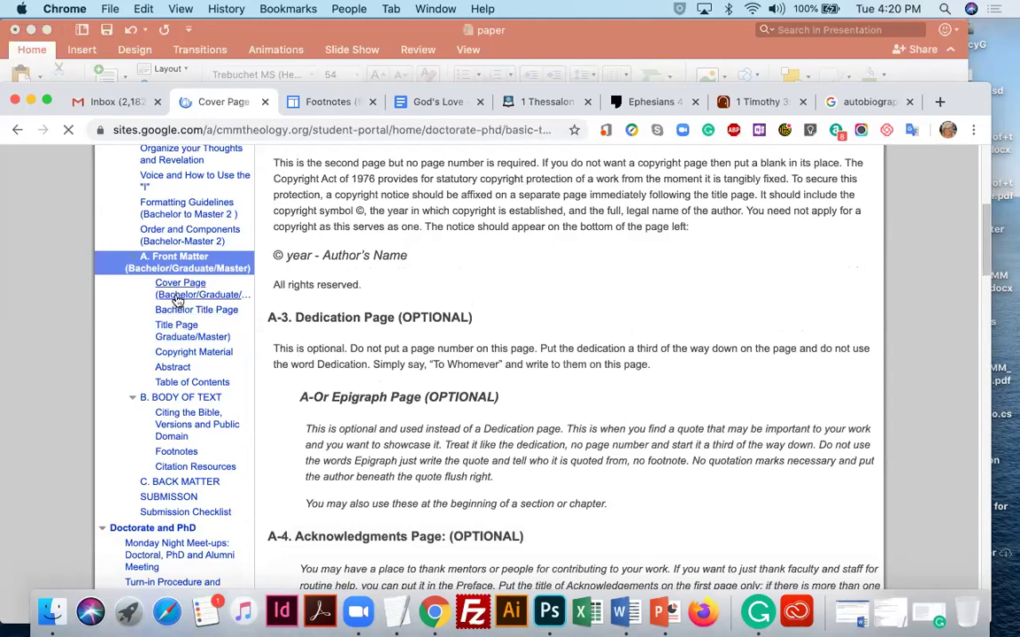
pyautogui.scroll(-4, 357, 438)
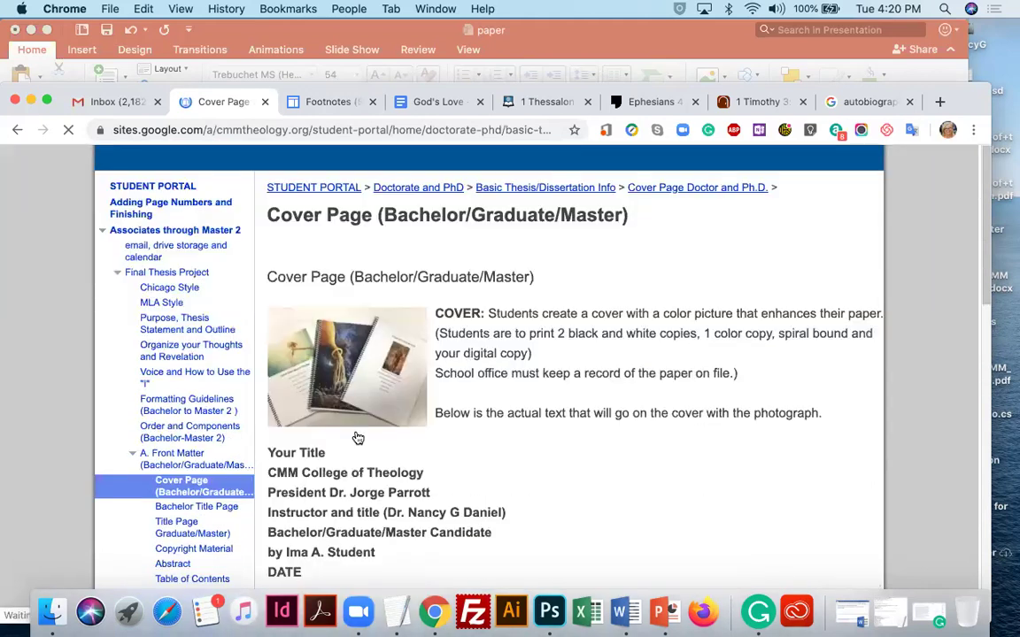
pyautogui.scroll(-1, 357, 439)
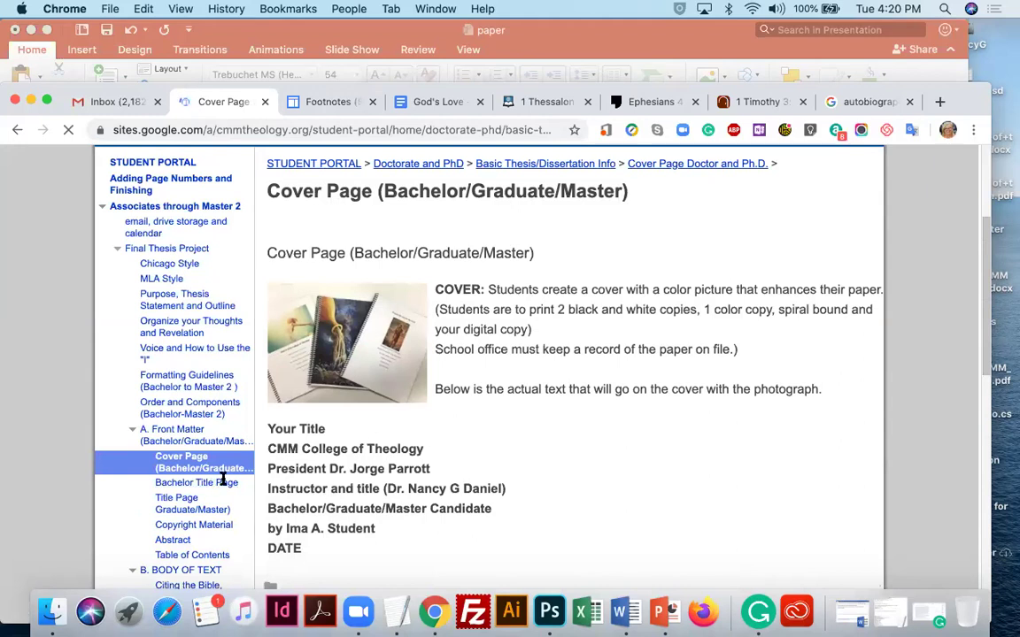
# Open the Bachelor Title Page instructions and examine the numbered requirements and the sample title page layout.
pyautogui.click(204, 491)
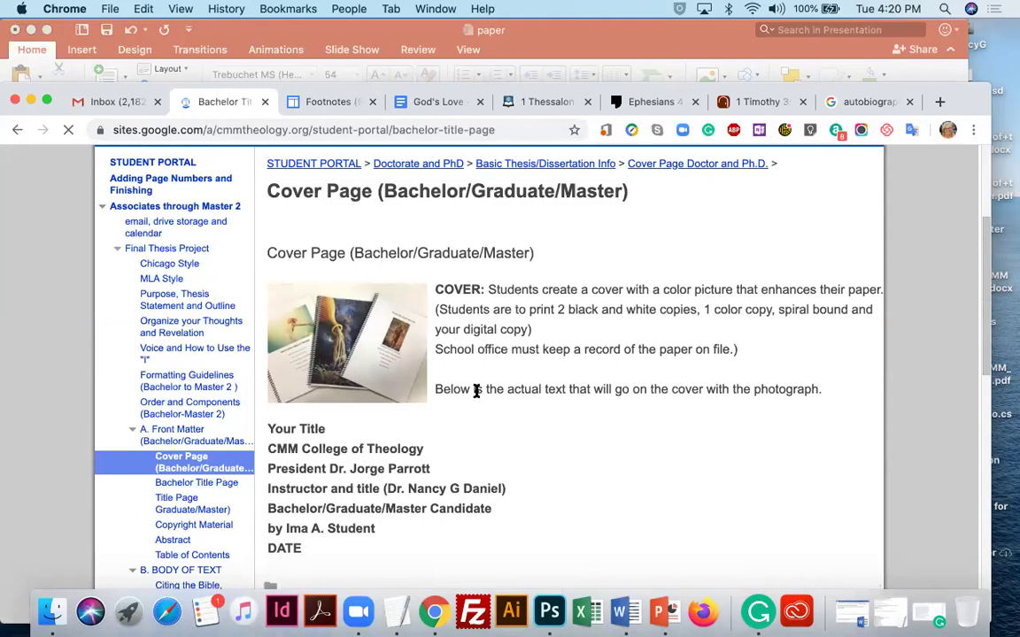
pyautogui.scroll(-3, 476, 390)
pyautogui.scroll(-3, 477, 391)
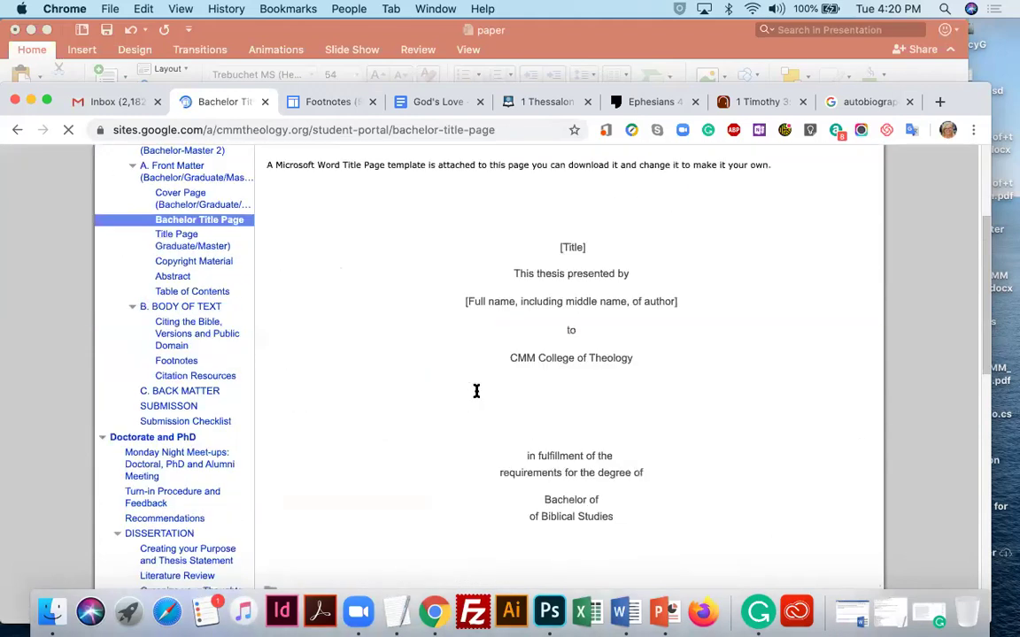
pyautogui.scroll(-3, 476, 390)
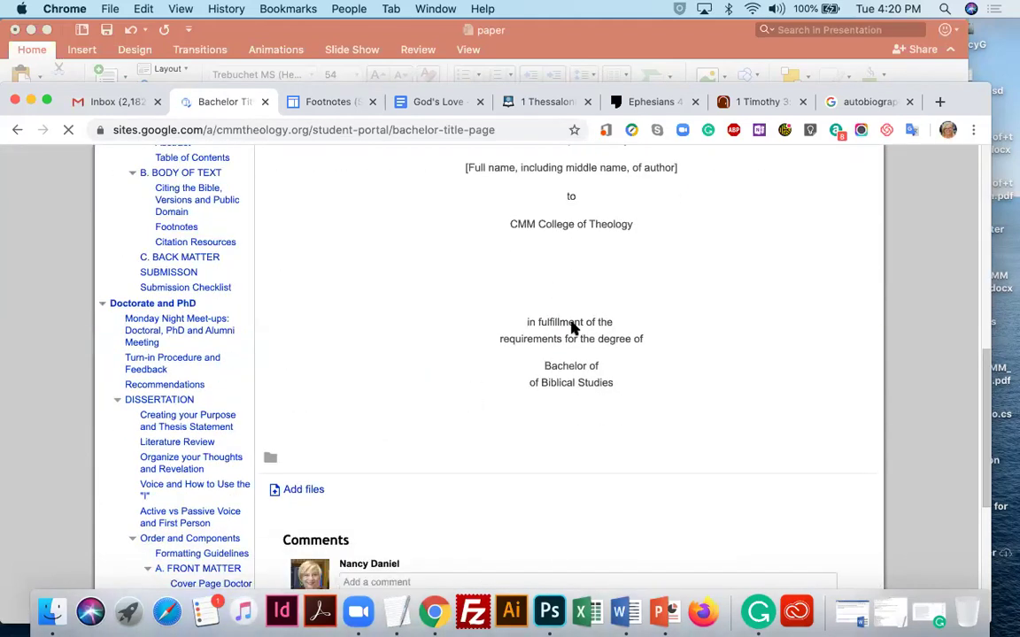
pyautogui.scroll(-5, 319, 515)
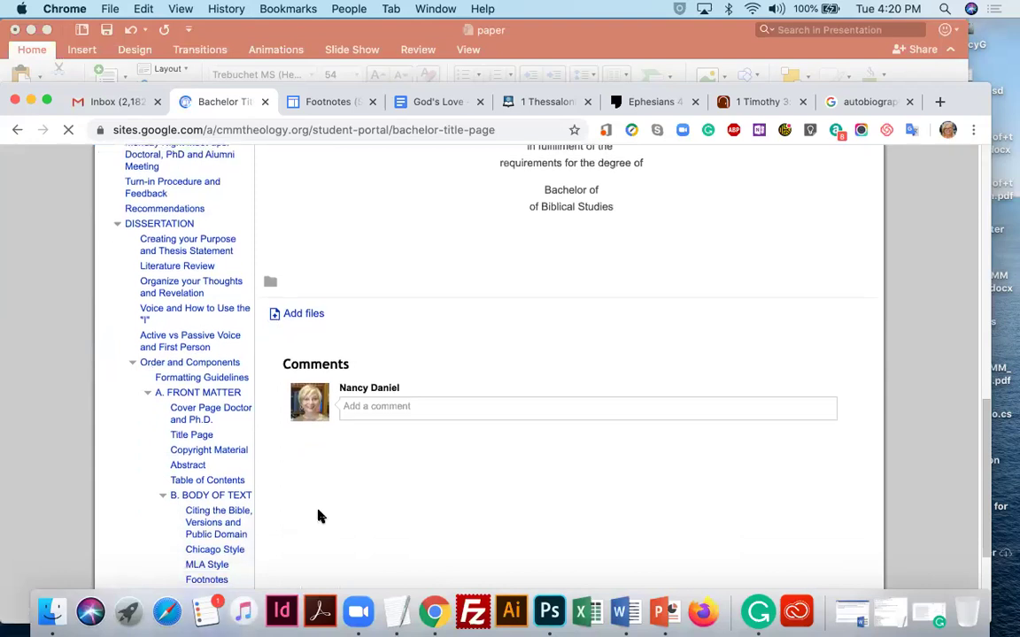
pyautogui.scroll(8, 319, 516)
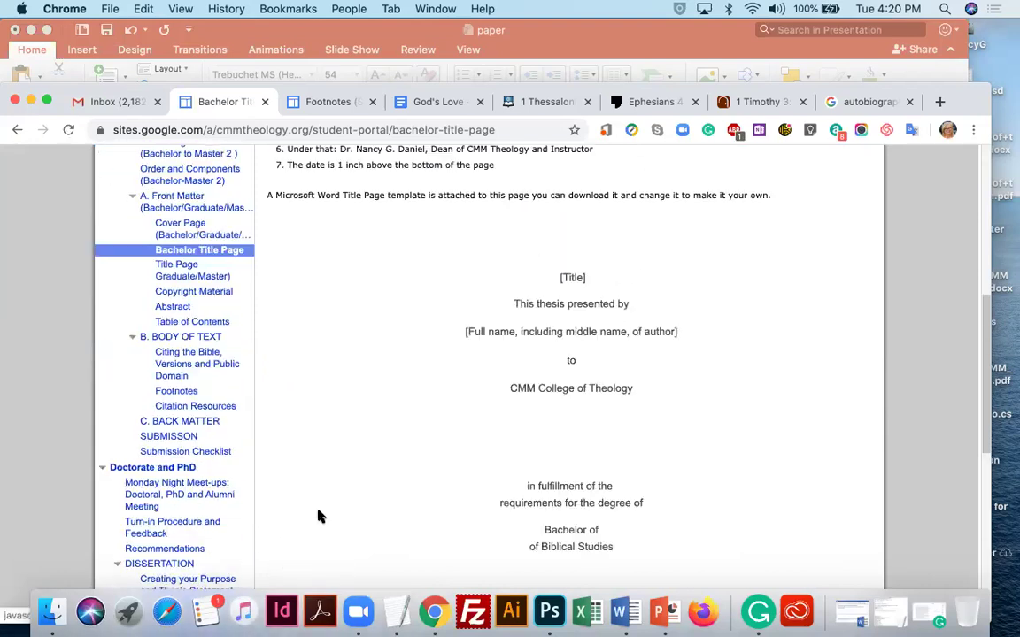
pyautogui.scroll(-4, 523, 474)
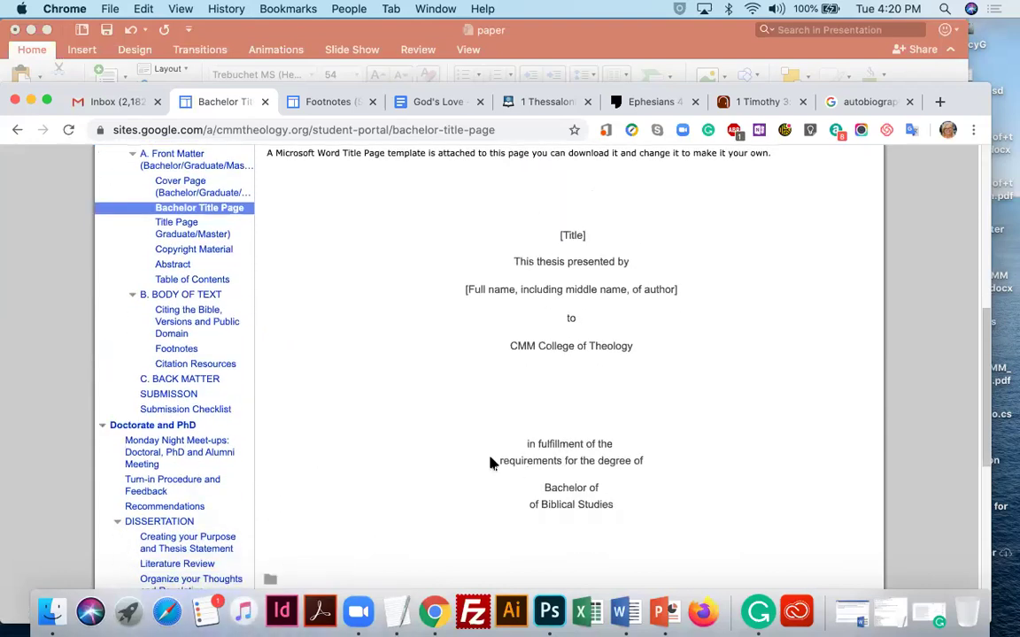
pyautogui.scroll(7, 490, 463)
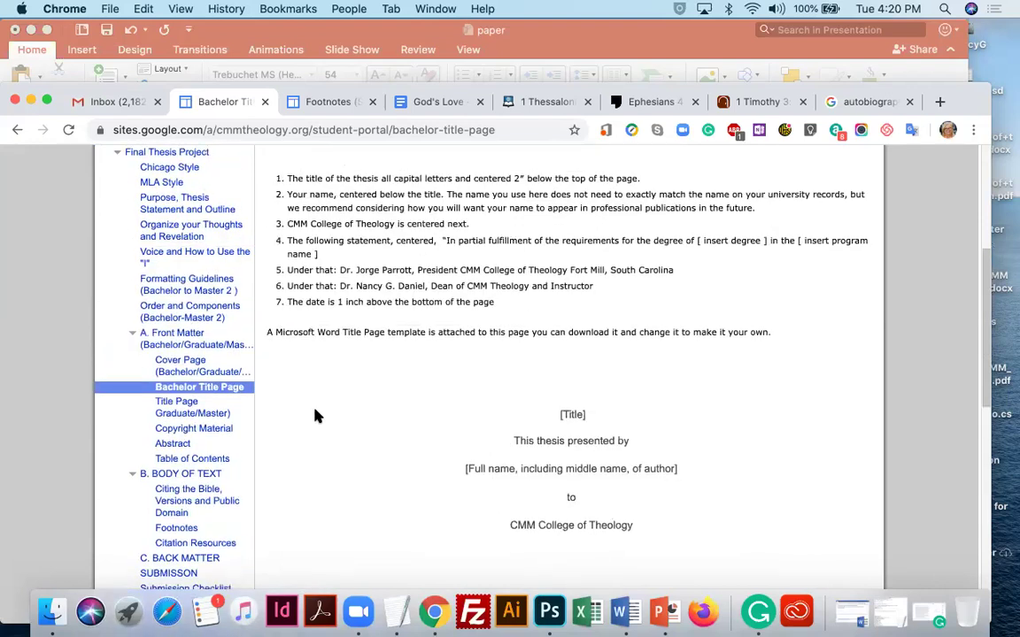
# Open the Graduate/Master title page instructions and examine the sample layout and the attached Graduate-Master Title Page.docx template.
pyautogui.click(189, 411)
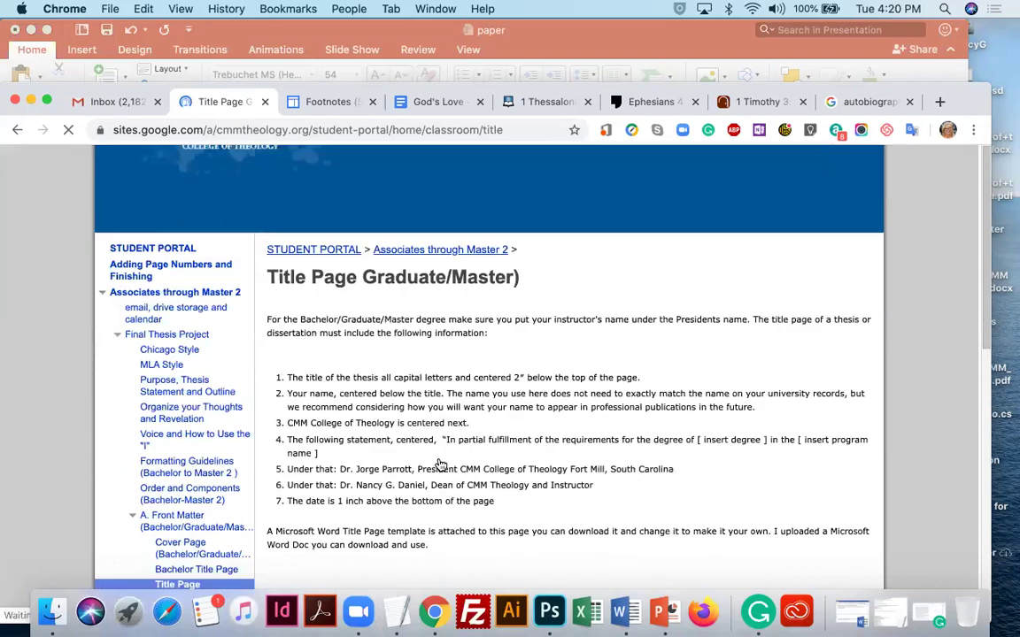
pyautogui.scroll(-10, 440, 464)
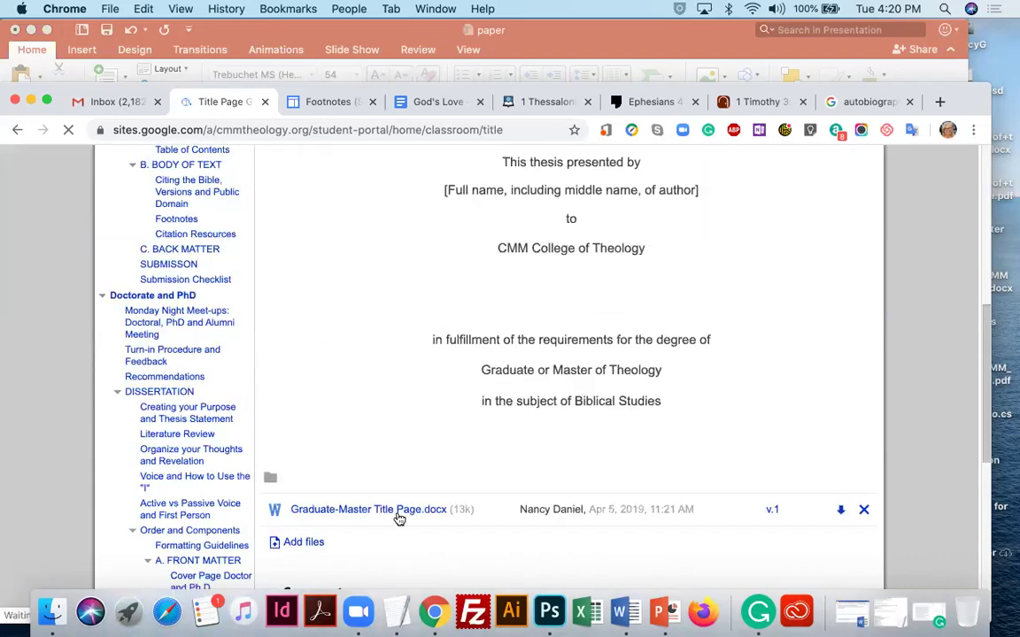
pyautogui.click(398, 517)
pyautogui.scroll(5, 390, 359)
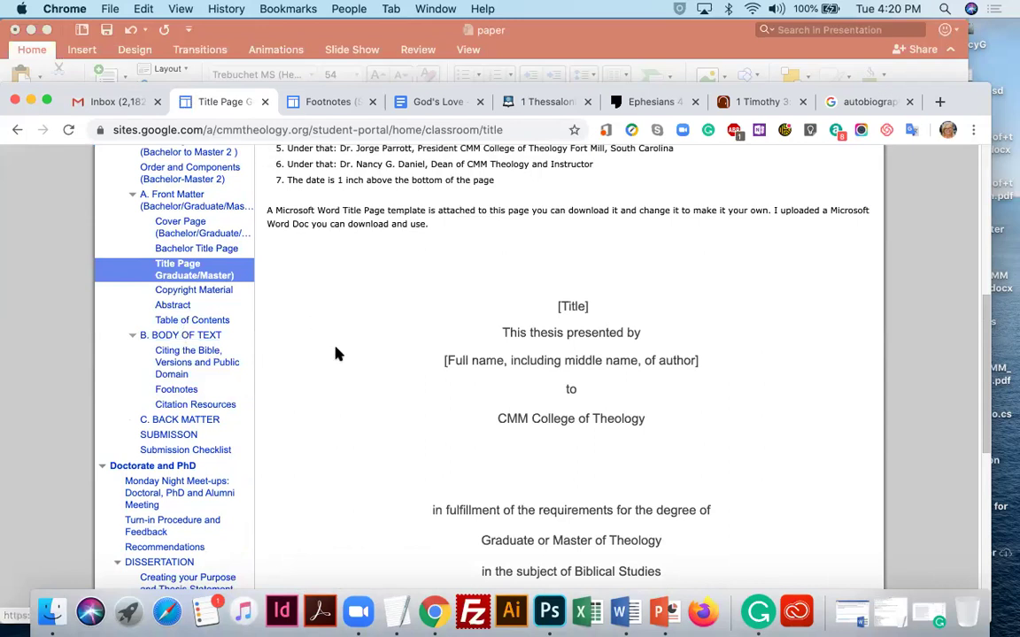
pyautogui.scroll(-3, 340, 352)
pyautogui.scroll(1, 340, 353)
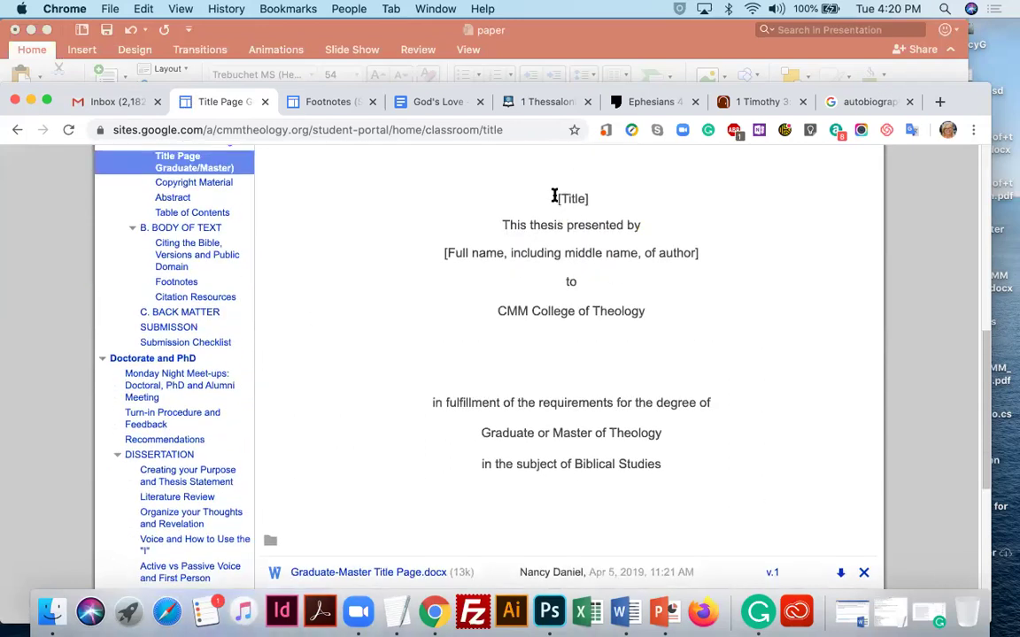
# Examine the sample Graduate/Master title page text and the attached Graduate-Master Title Page.docx template.
pyautogui.moveTo(553, 198); pyautogui.dragTo(699, 454)
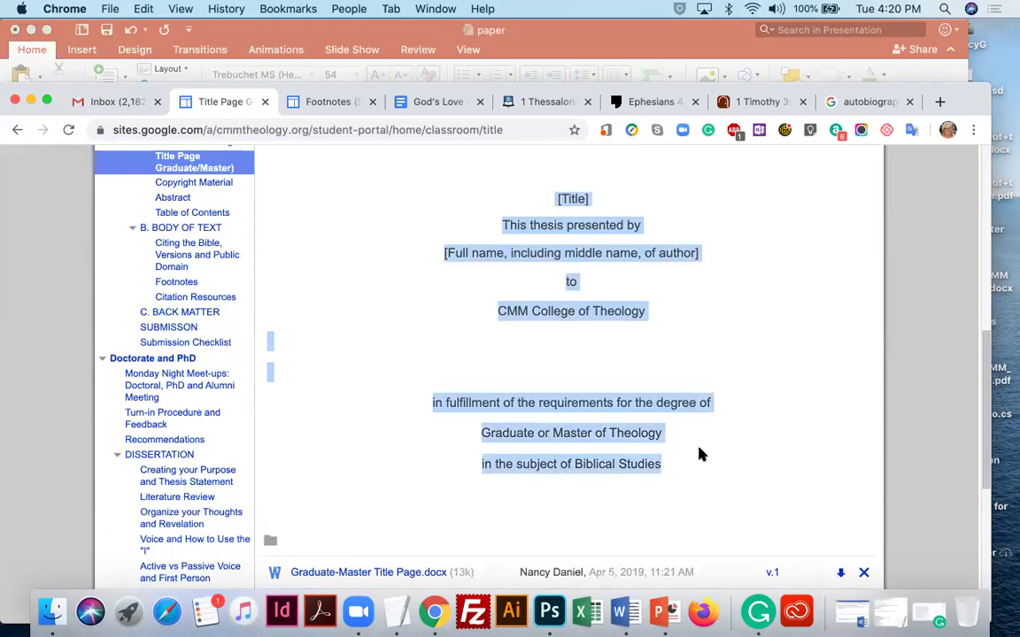
pyautogui.scroll(-3, 409, 571)
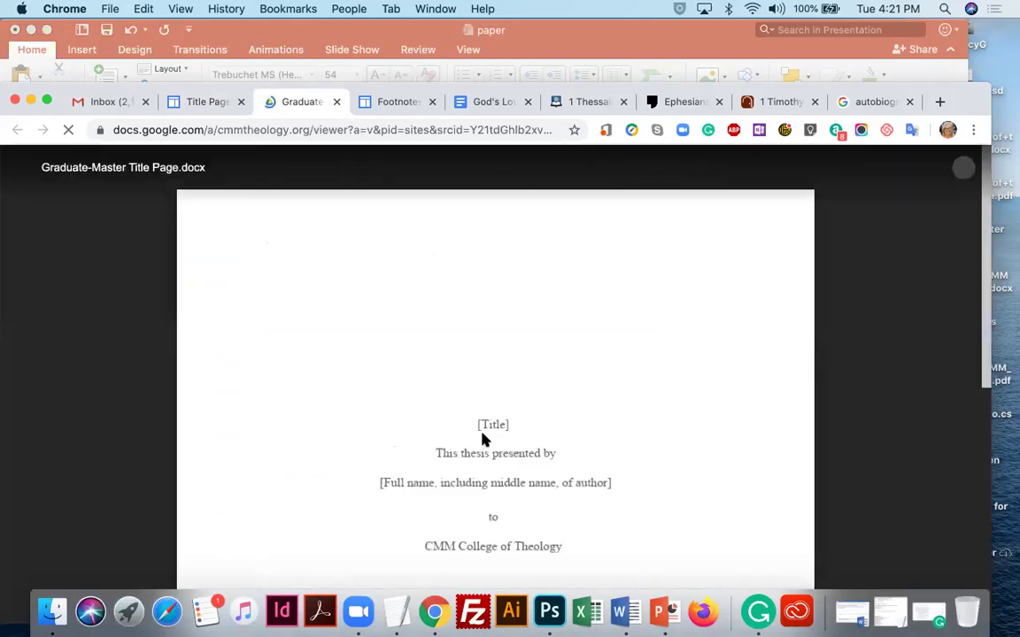
pyautogui.scroll(-5, 549, 540)
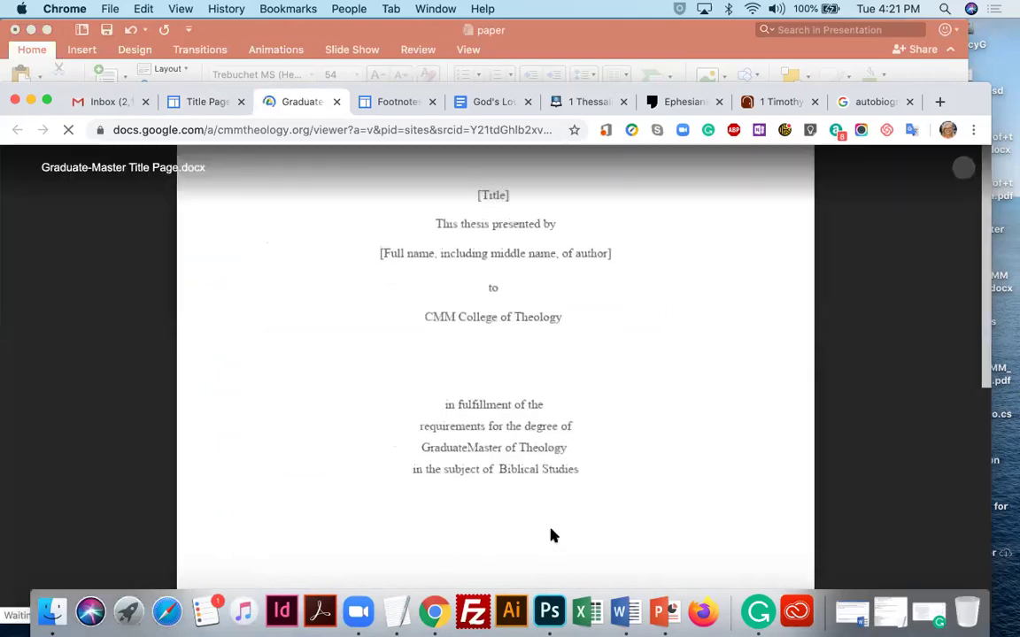
pyautogui.click(196, 102)
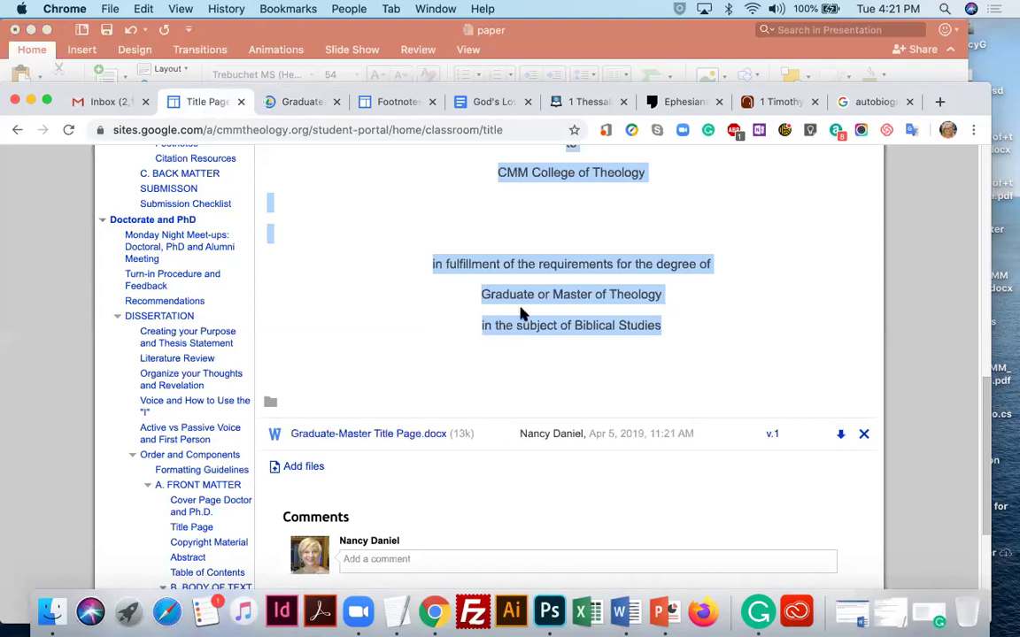
# Copy the whole sample title page text, from the [Title] line through "in the subject of Biblical Studies".
pyautogui.click(620, 317)
pyautogui.moveTo(673, 326); pyautogui.dragTo(554, 195)
pyautogui.press('super+c')
pyautogui.scroll(3, 549, 181)
pyautogui.scroll(1, 549, 181)
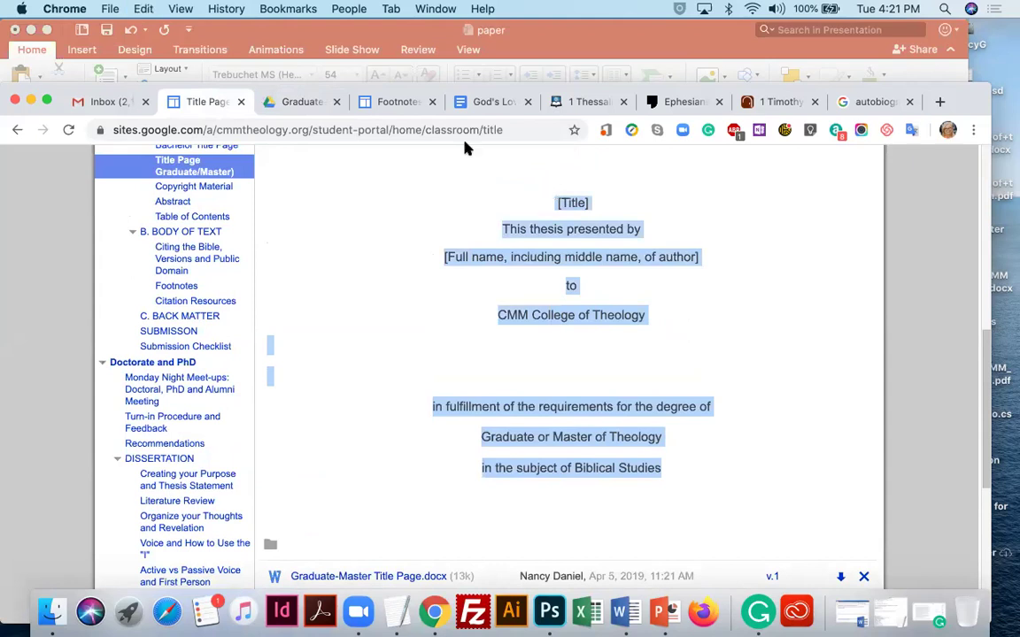
# In the God's Love document, add blank lines above the Introduction heading and paste the copied title page text there.
pyautogui.click(308, 100)
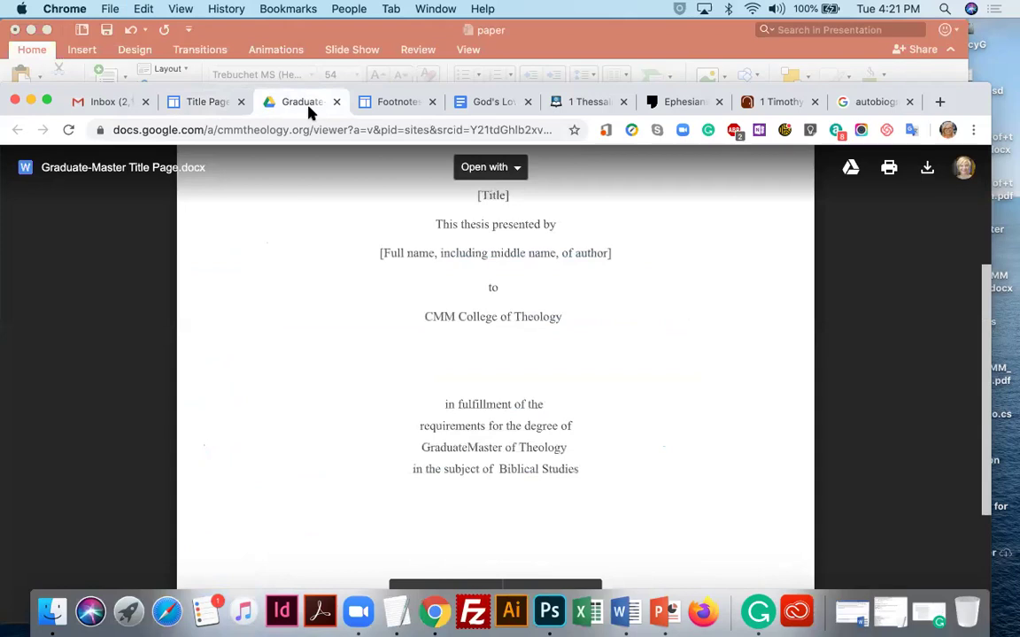
pyautogui.click(495, 102)
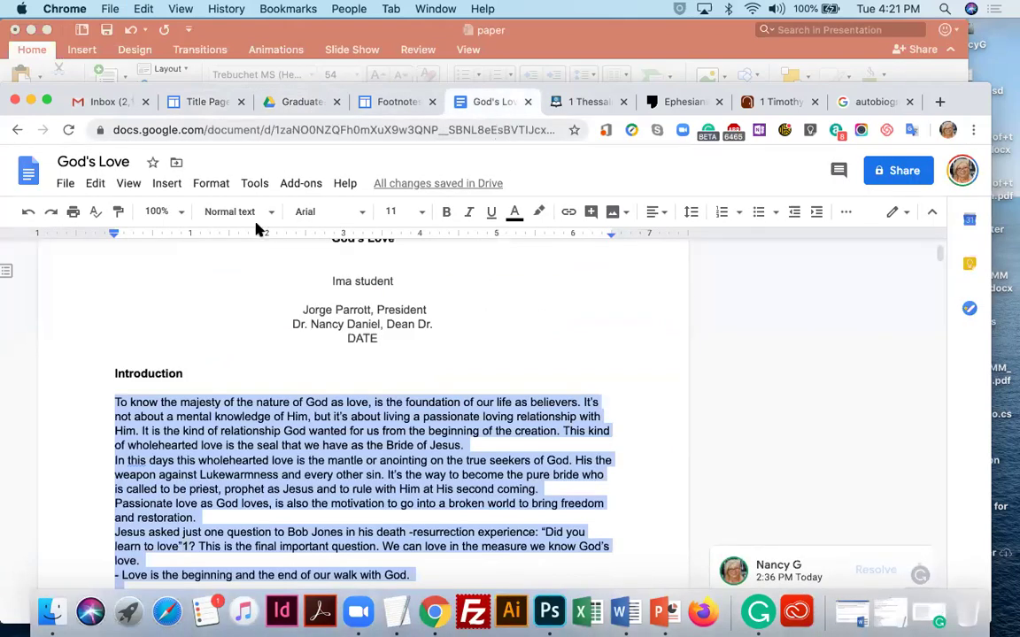
pyautogui.scroll(2, 296, 302)
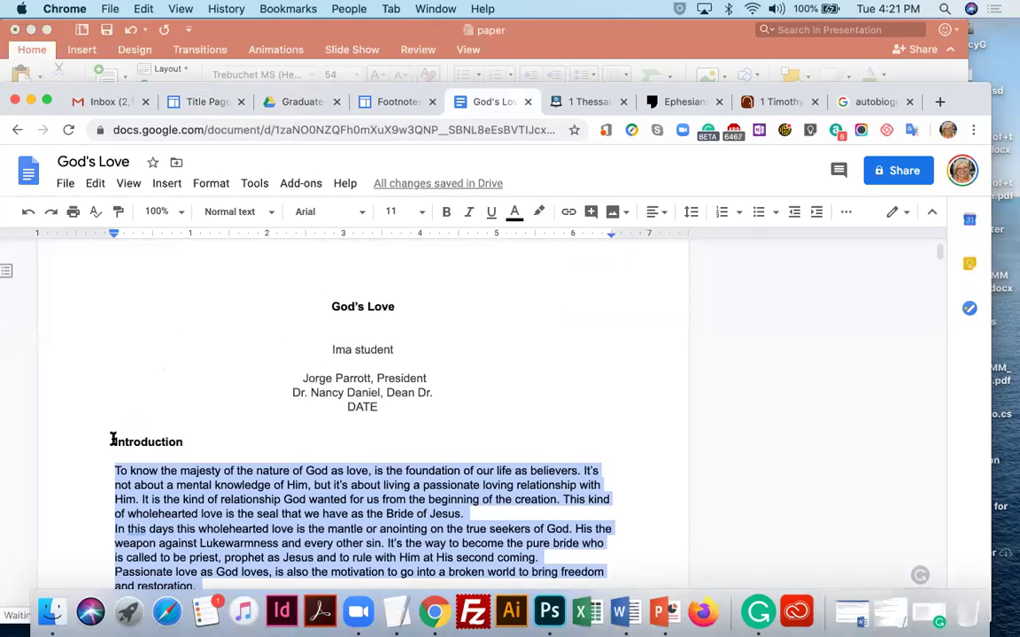
pyautogui.click(112, 441)
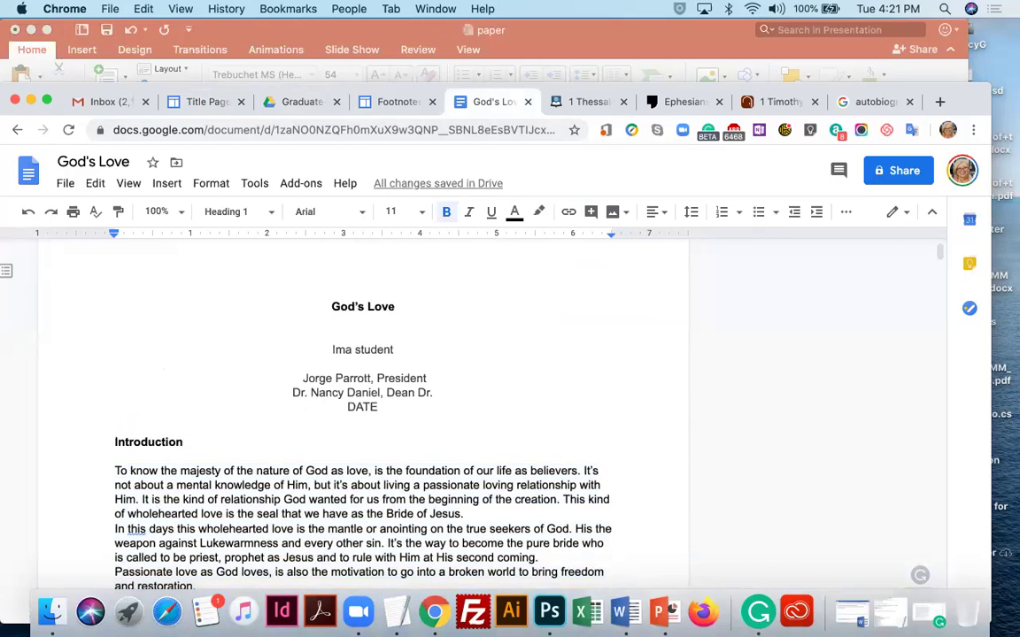
pyautogui.press('Return')
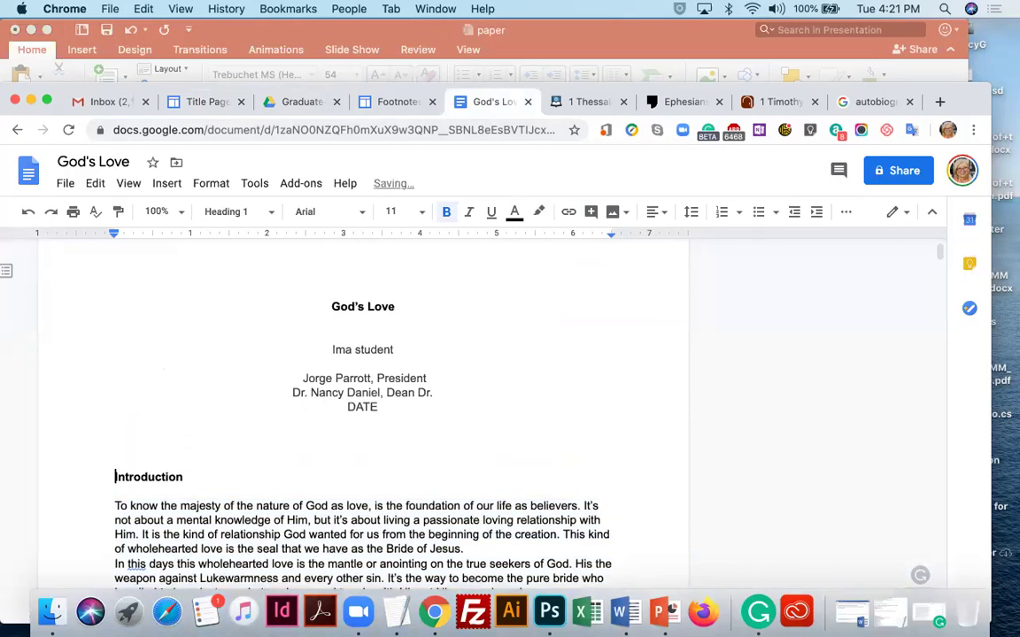
pyautogui.press('Return')
pyautogui.press('Return')
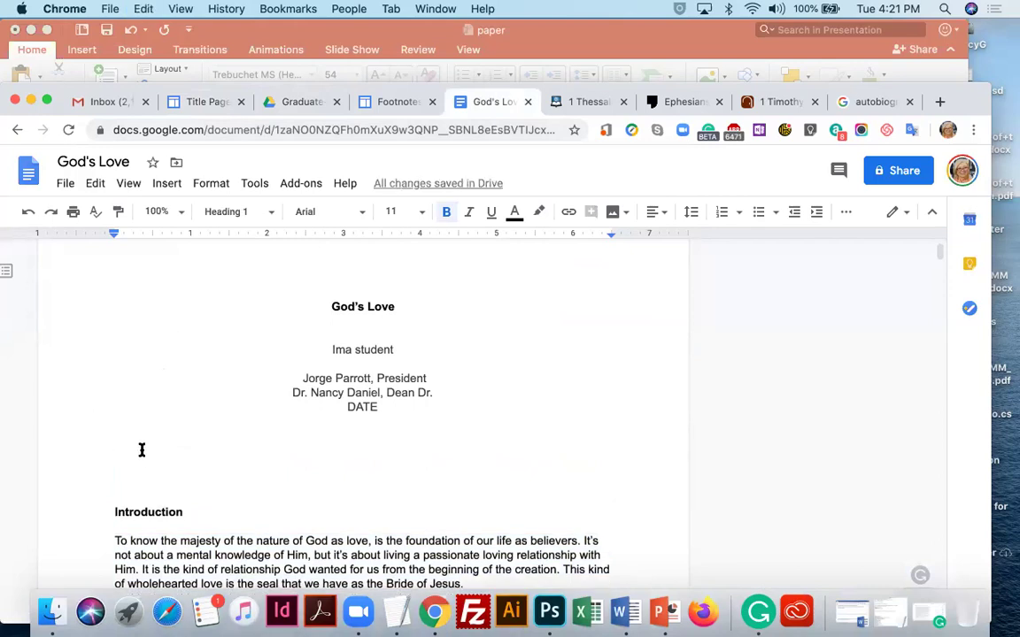
pyautogui.press('super+v')
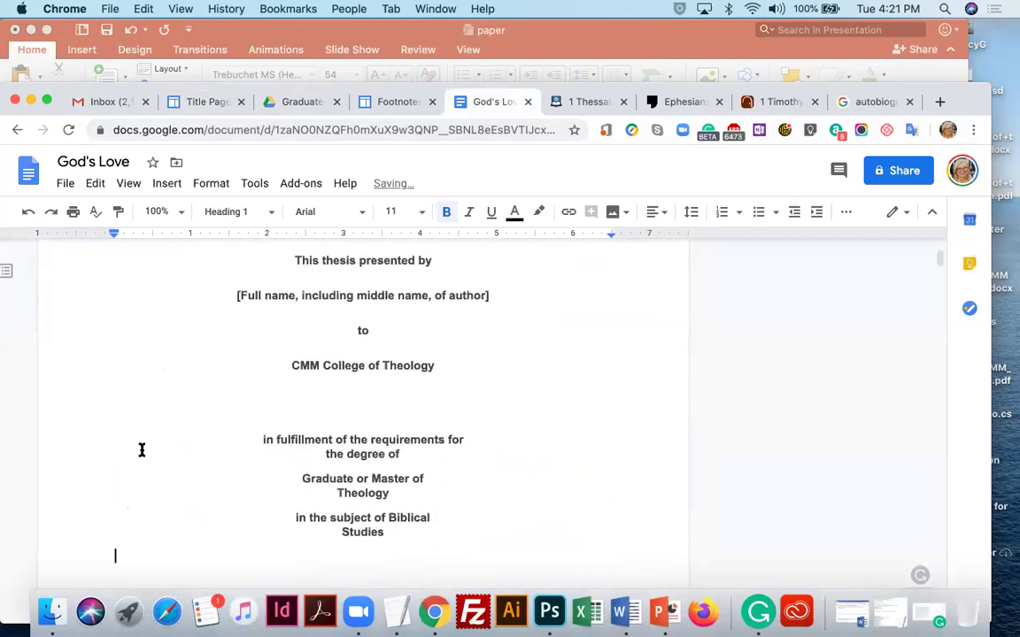
# Insert a page break before the pasted [Title] line so the title page begins on its own page.
pyautogui.scroll(5, 244, 416)
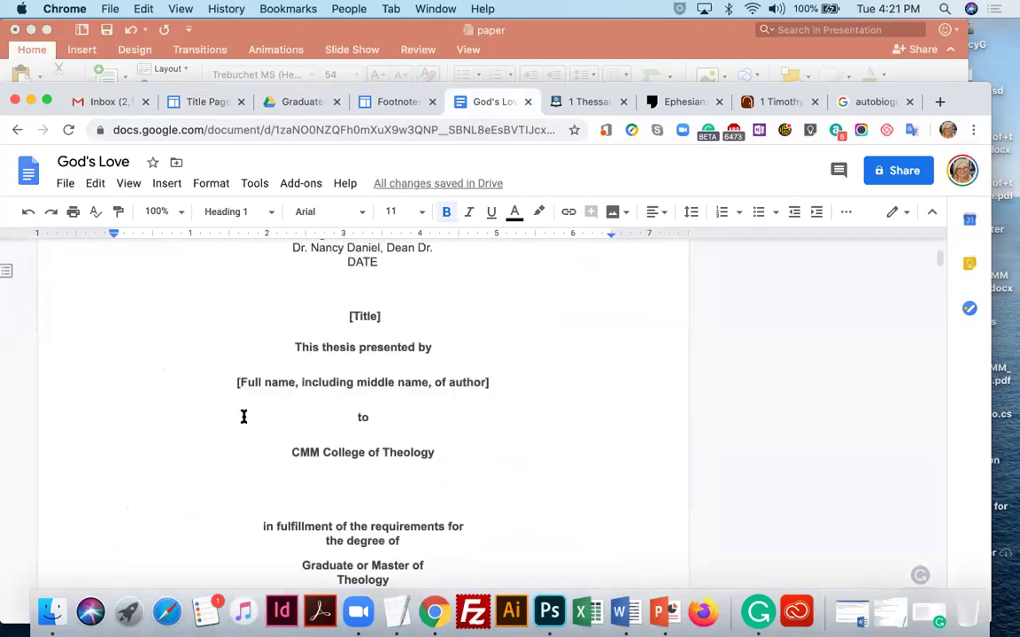
pyautogui.scroll(-2, 243, 412)
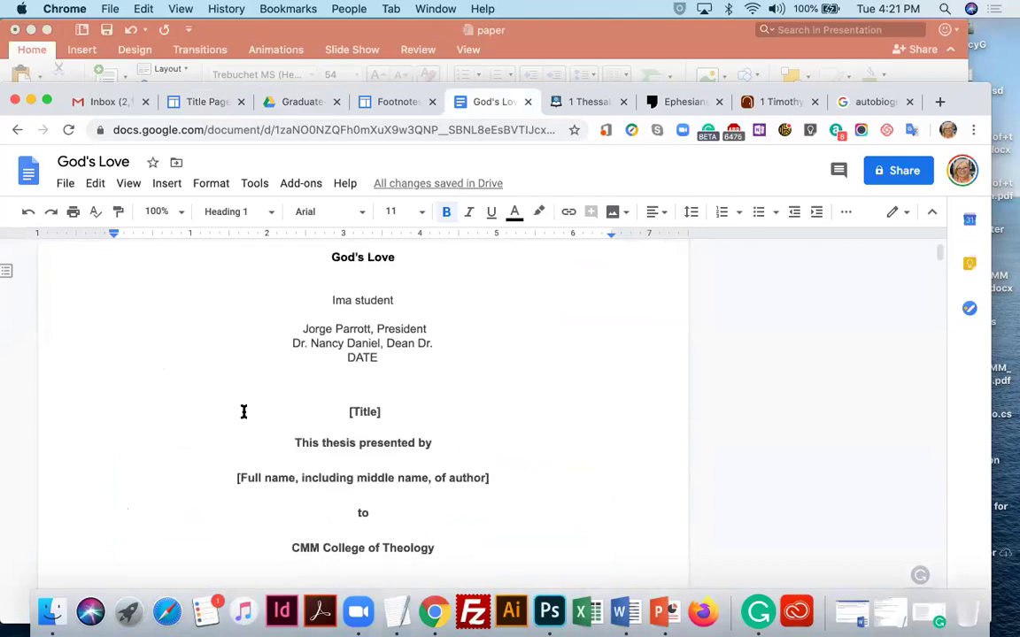
pyautogui.click(344, 411)
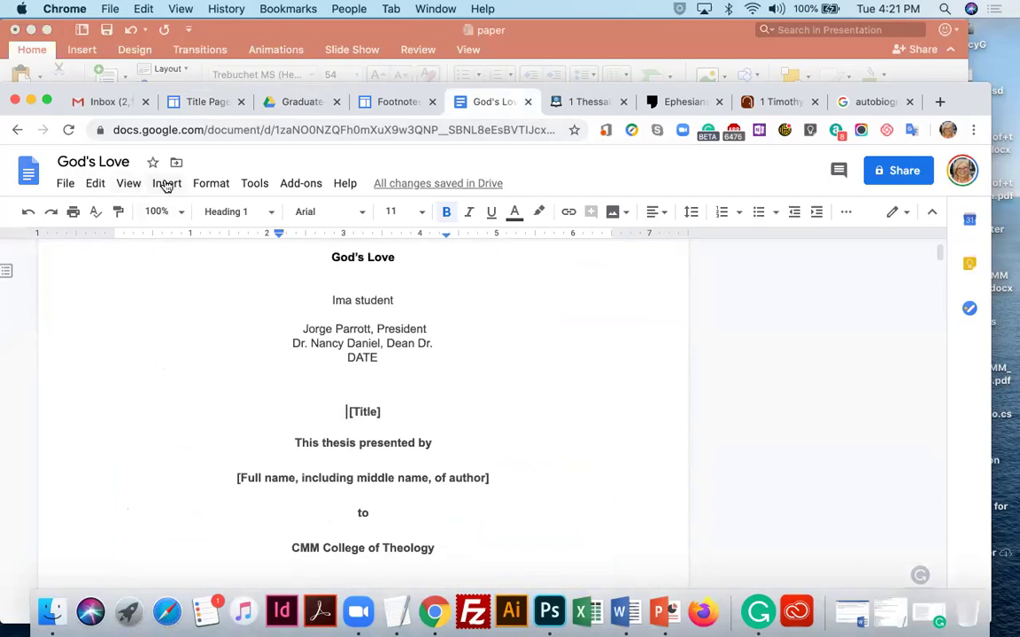
pyautogui.click(165, 185)
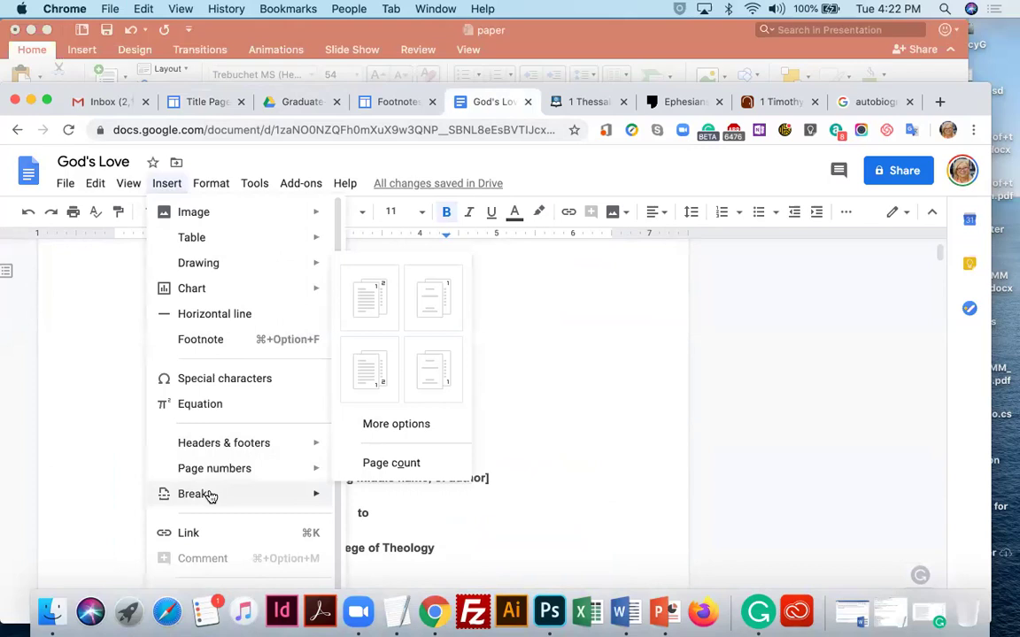
pyautogui.moveTo(209, 493)
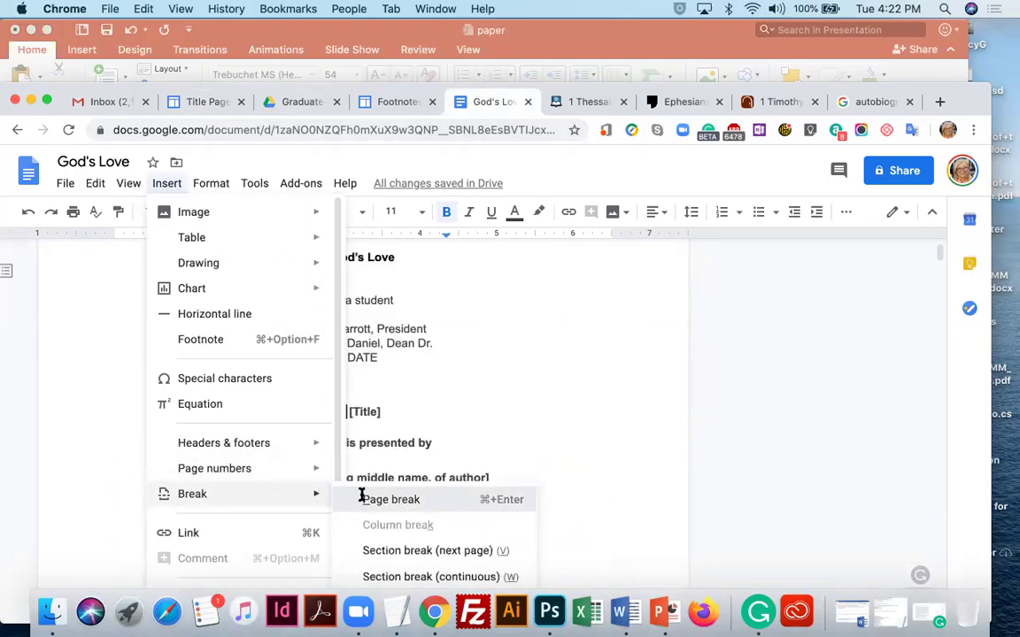
pyautogui.click(362, 496)
pyautogui.scroll(-5, 421, 548)
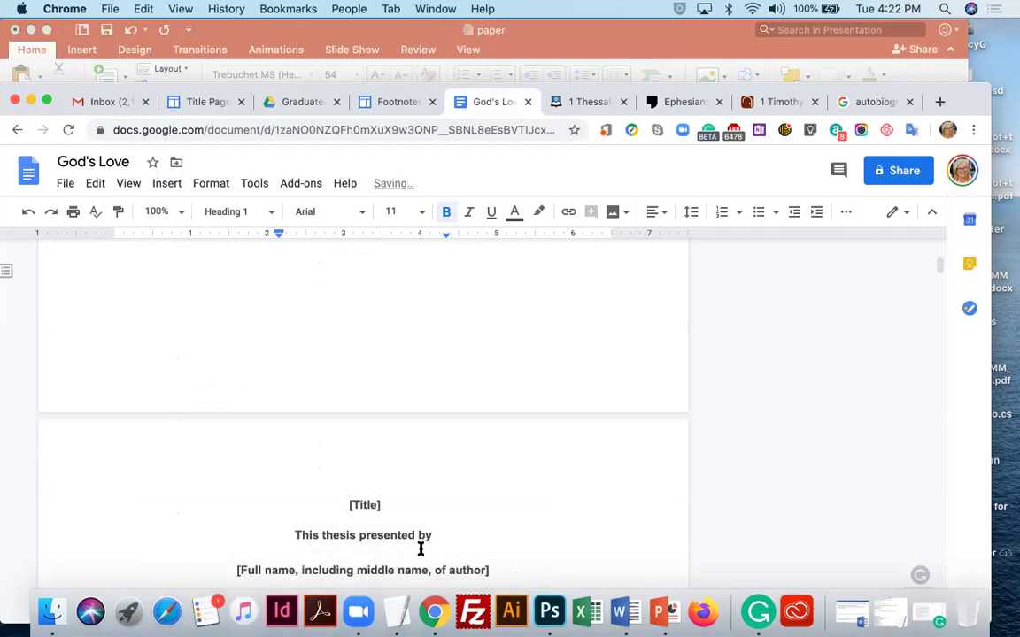
pyautogui.scroll(-3, 351, 320)
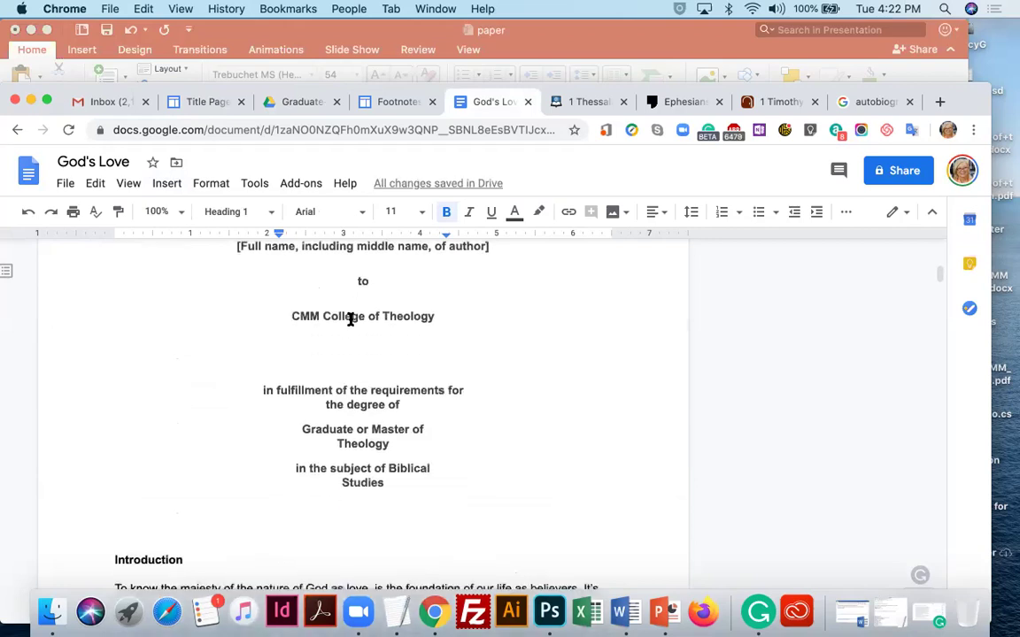
# Remove the bold formatting from all pasted title page text, from [Title] through "in the subject of Biblical Studies".
pyautogui.scroll(4, 350, 320)
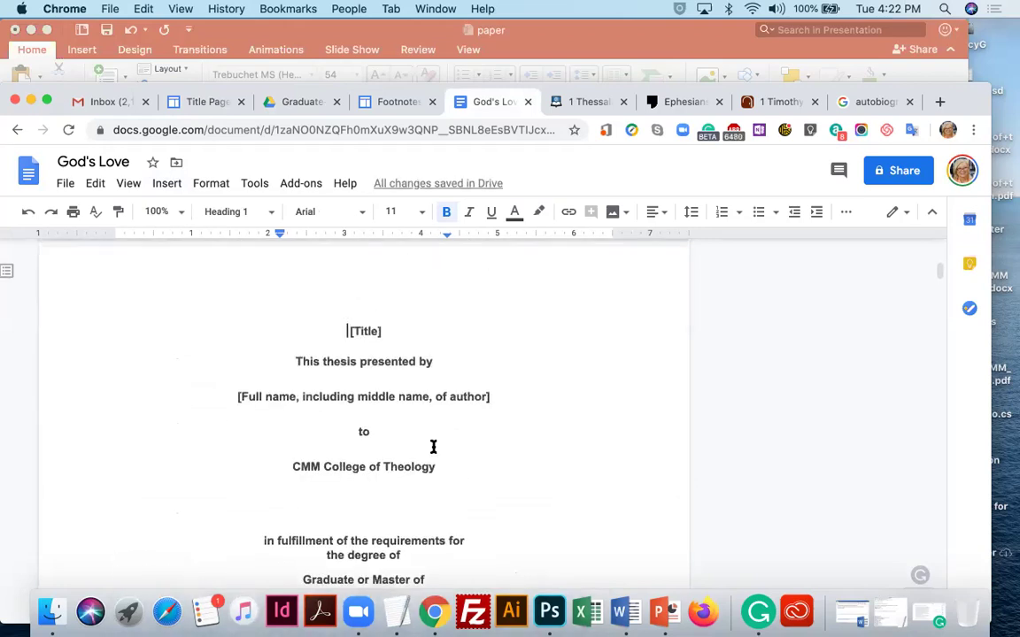
pyautogui.keyDown('shift'); pyautogui.click(433, 447); pyautogui.keyUp('shift')
pyautogui.scroll(-7, 428, 455)
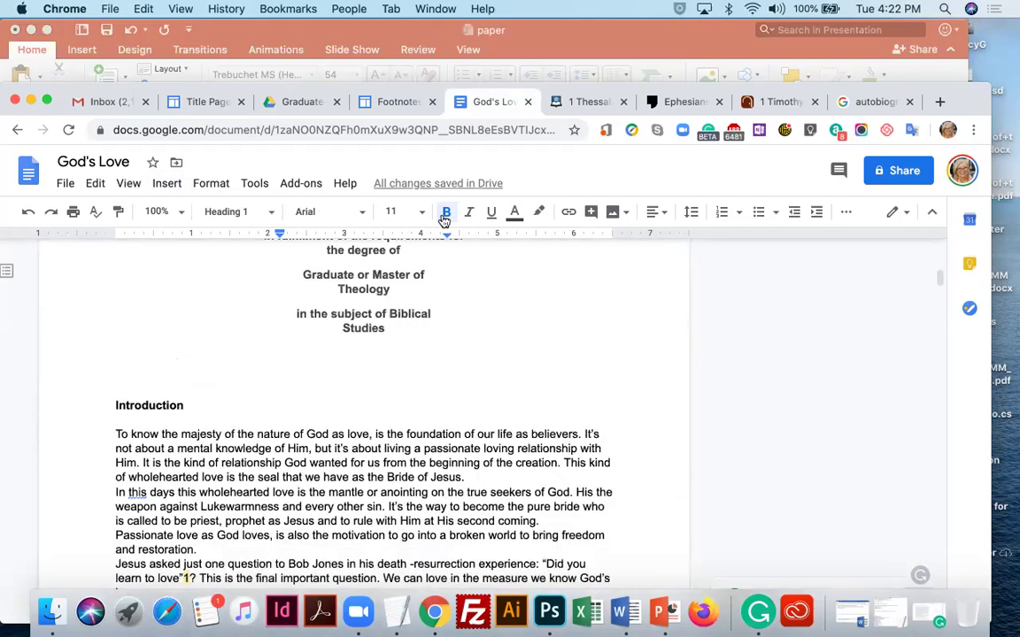
pyautogui.keyDown('shift'); pyautogui.click(388, 327); pyautogui.keyUp('shift')
pyautogui.click(449, 217)
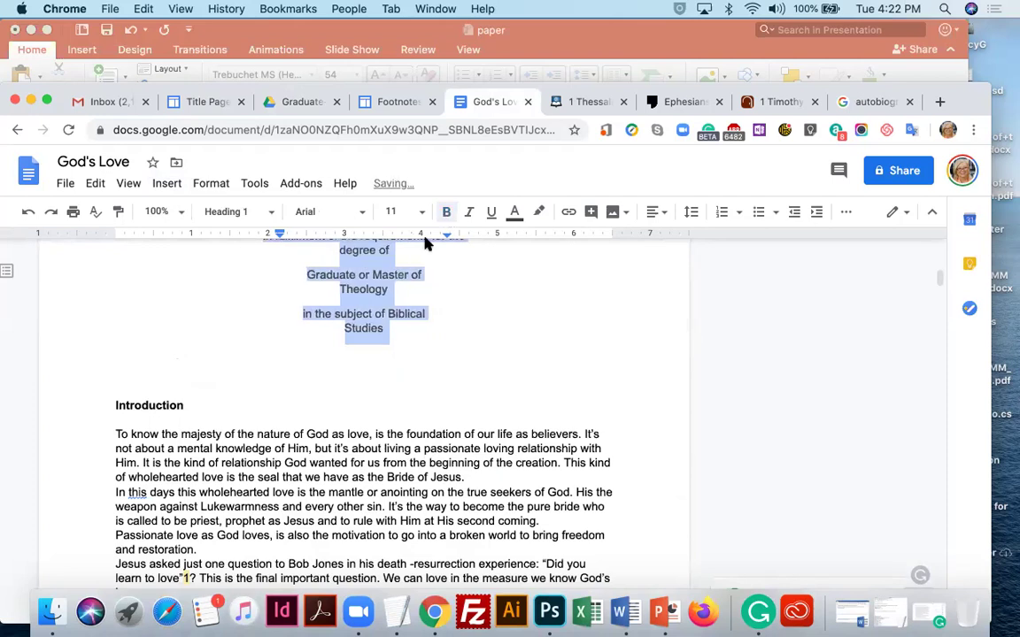
pyautogui.click(182, 354)
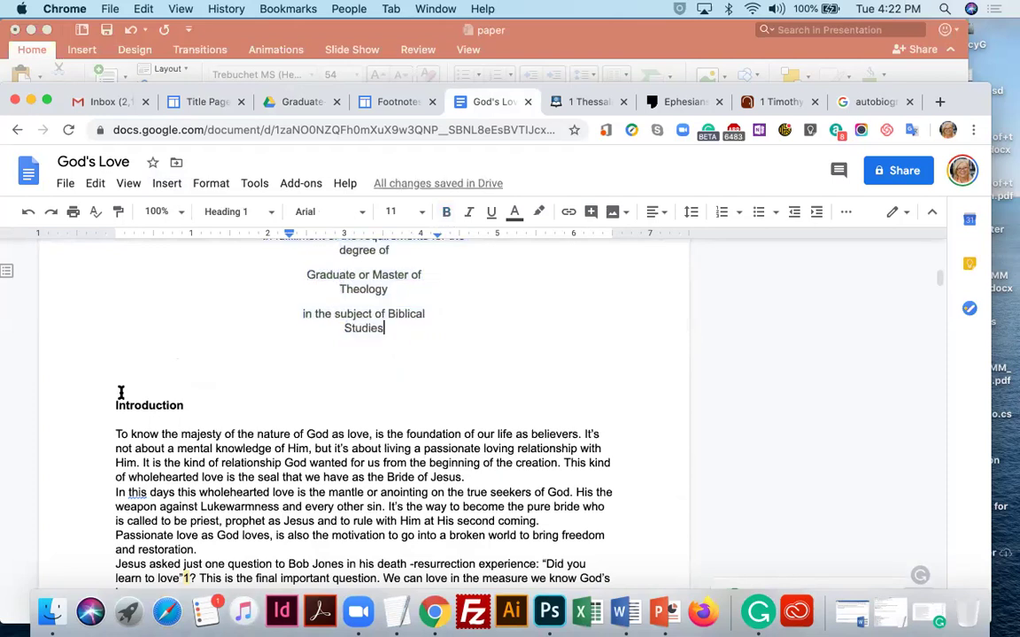
# Add an "Abstract" heading above the Introduction heading, with a blank line between them.
pyautogui.click(114, 403)
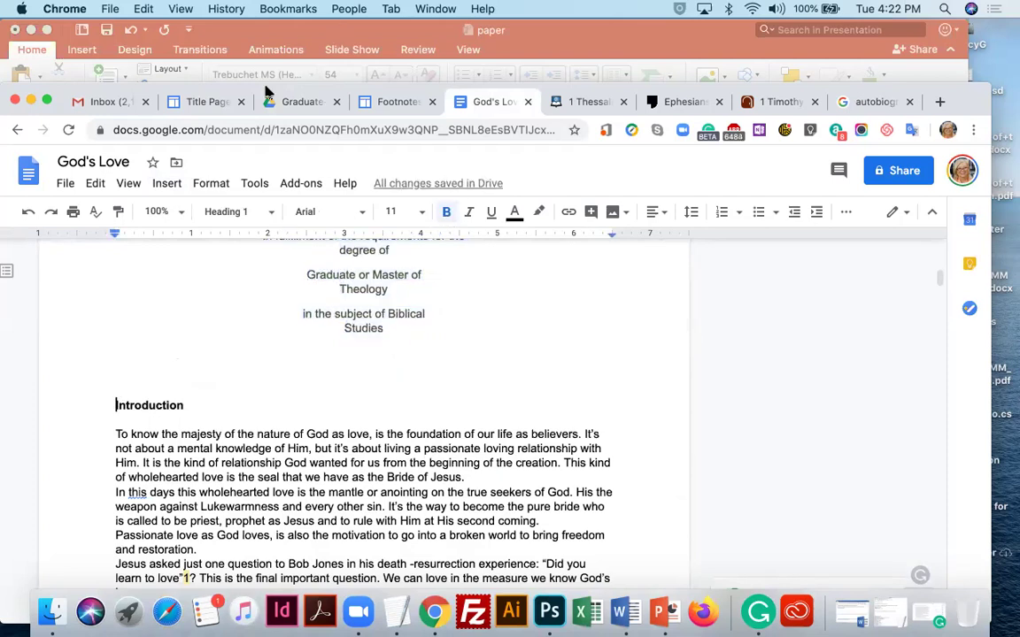
pyautogui.click(201, 99)
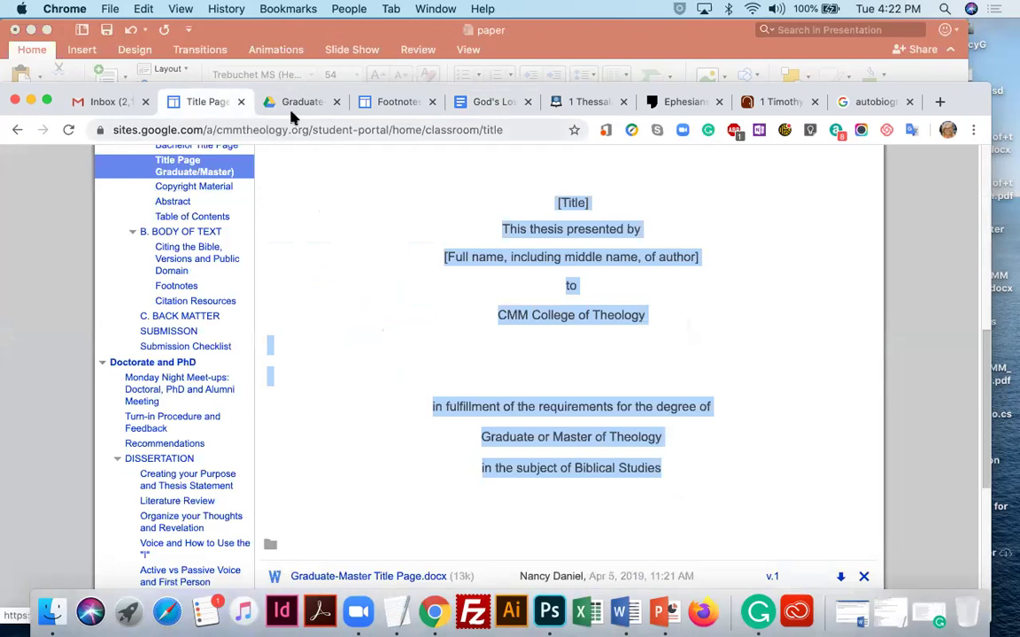
pyautogui.click(466, 103)
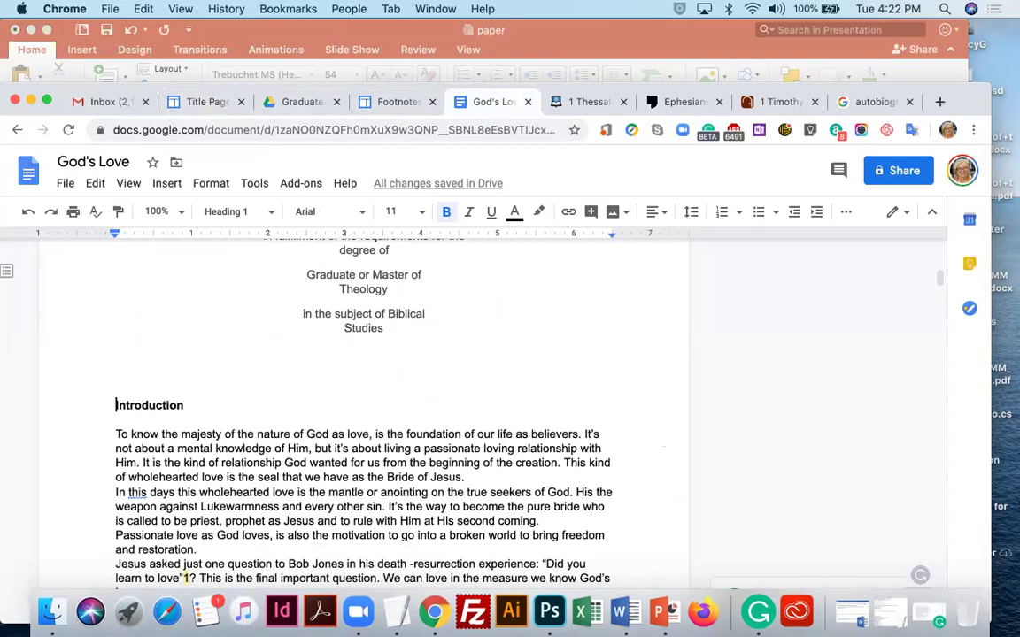
pyautogui.write('Abstract')
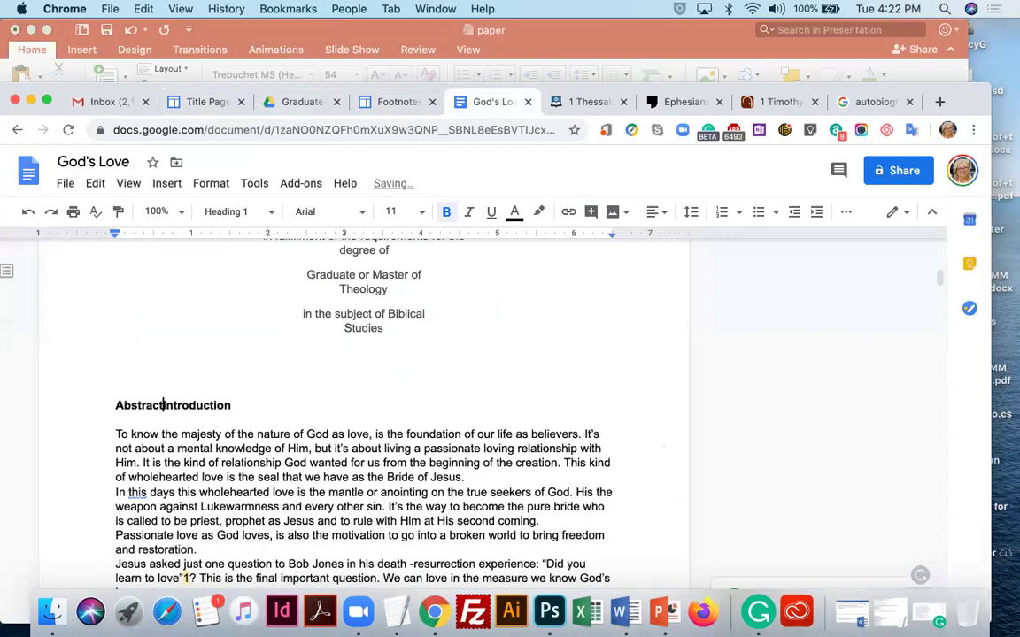
pyautogui.press('Return')
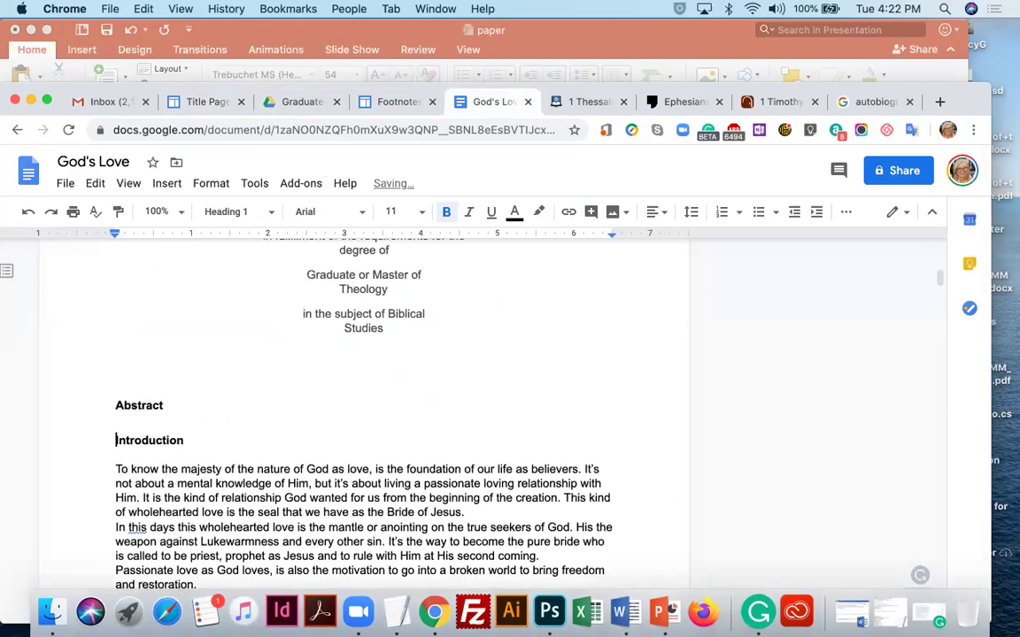
pyautogui.press('Return')
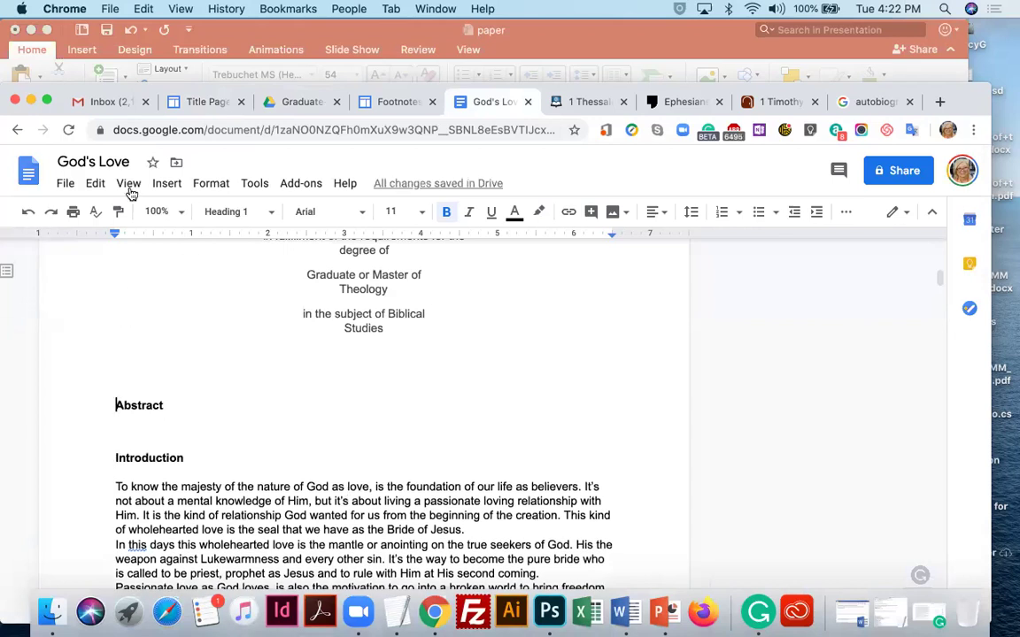
# Insert a page break before the Abstract heading and another before the Introduction heading.
pyautogui.click(164, 185)
pyautogui.moveTo(182, 495)
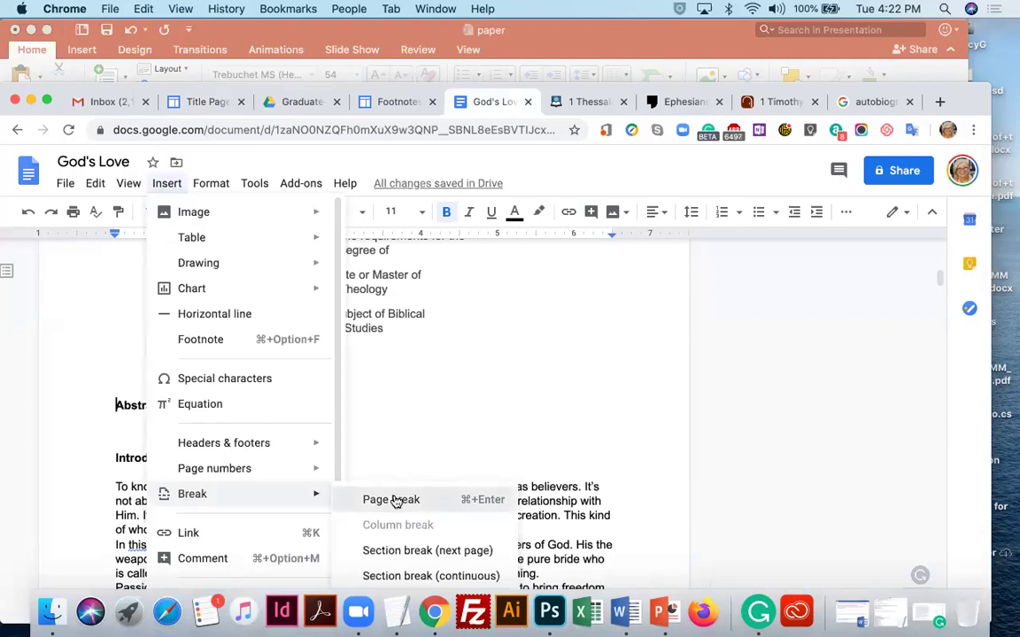
pyautogui.click(392, 500)
pyautogui.scroll(-4, 392, 495)
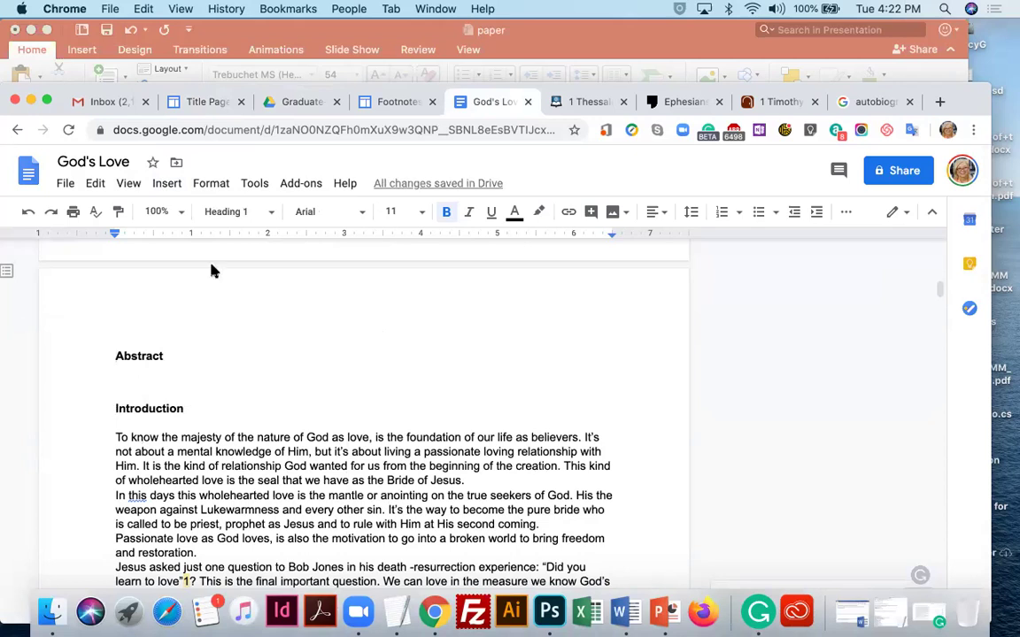
pyautogui.click(166, 183)
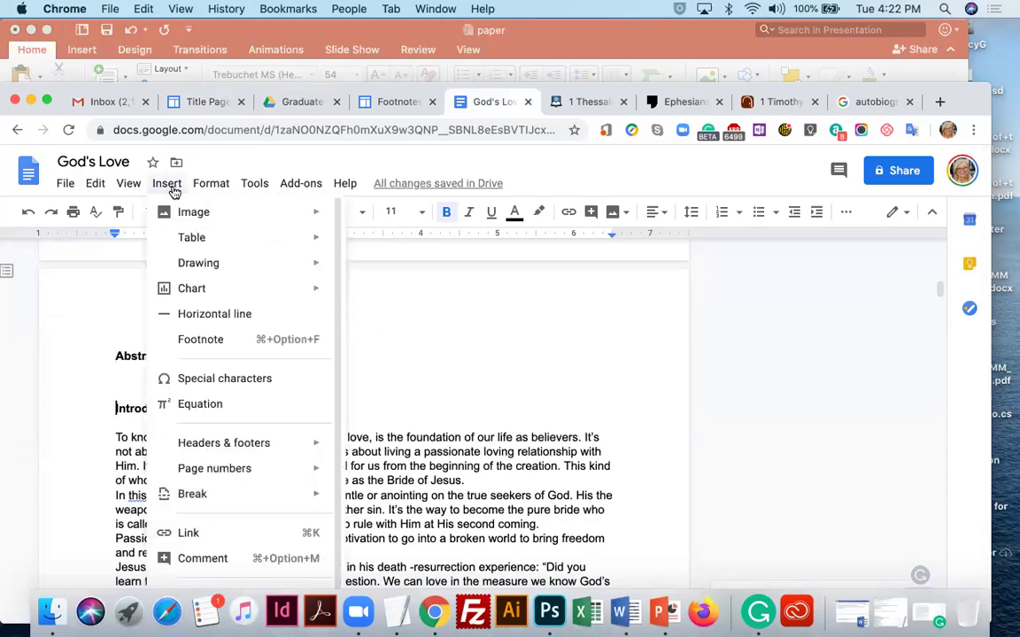
pyautogui.moveTo(221, 495)
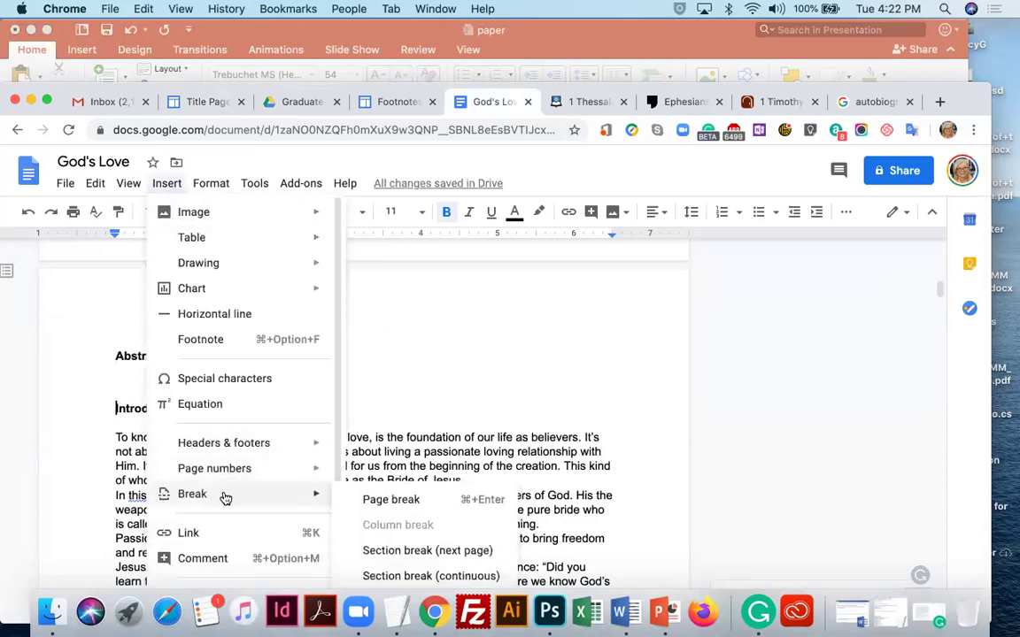
pyautogui.click(391, 500)
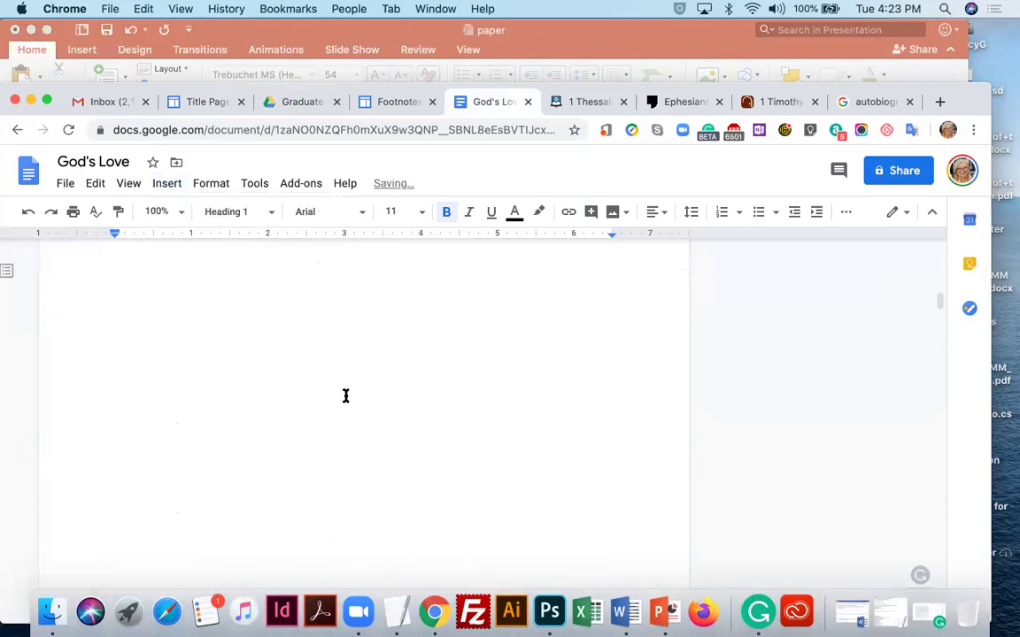
# Copy the "Copyright © 2019 [COPYRIGHT OWNER'S NAME]. All Rights Reserved." notice from the student portal's Copyright Material page.
pyautogui.click(204, 101)
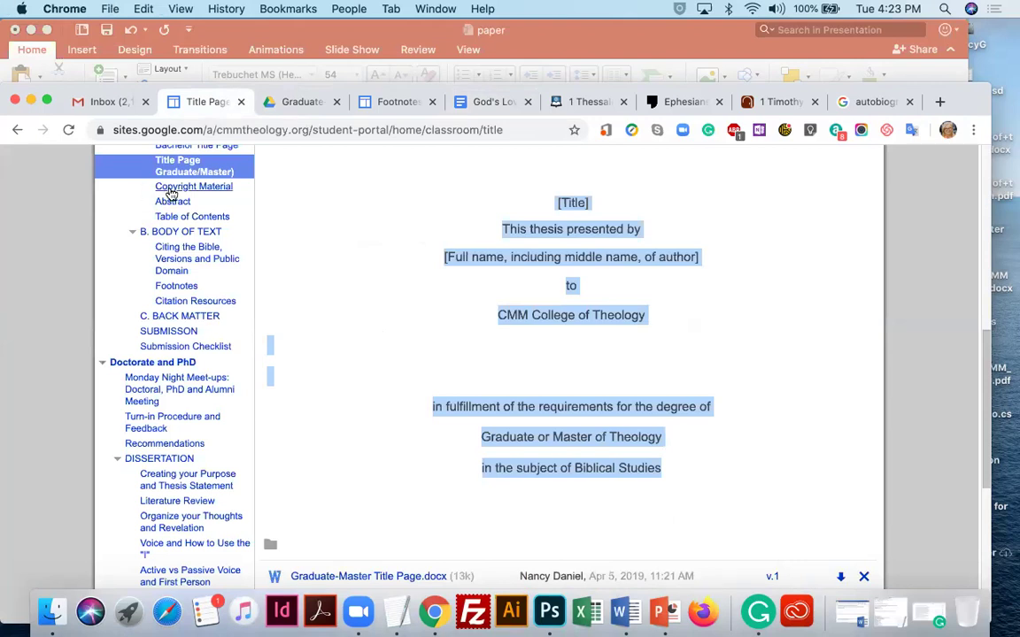
pyautogui.click(170, 189)
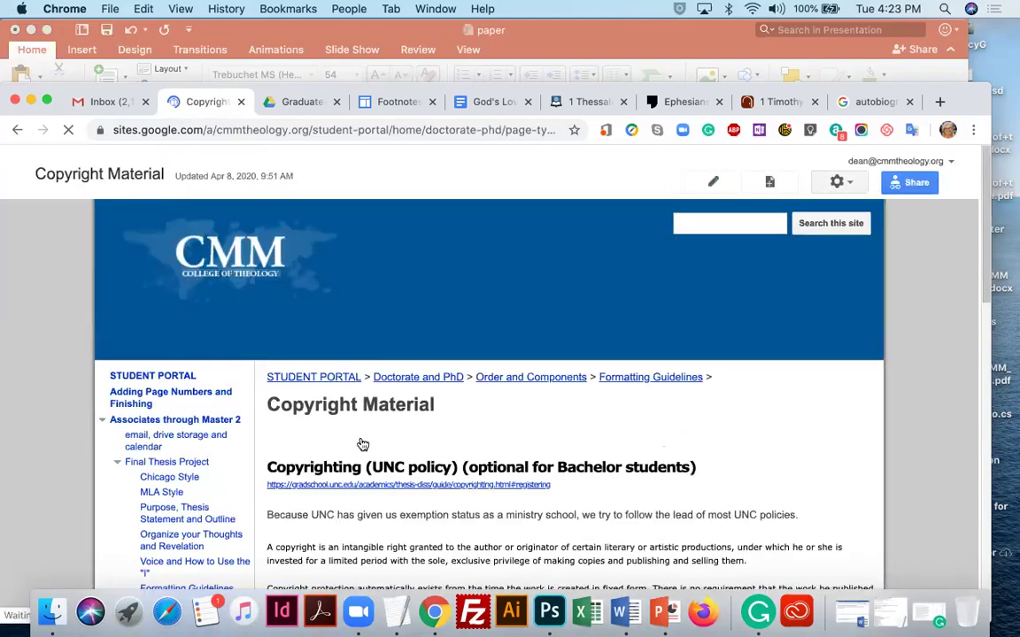
pyautogui.scroll(-5, 361, 446)
pyautogui.scroll(-4, 363, 447)
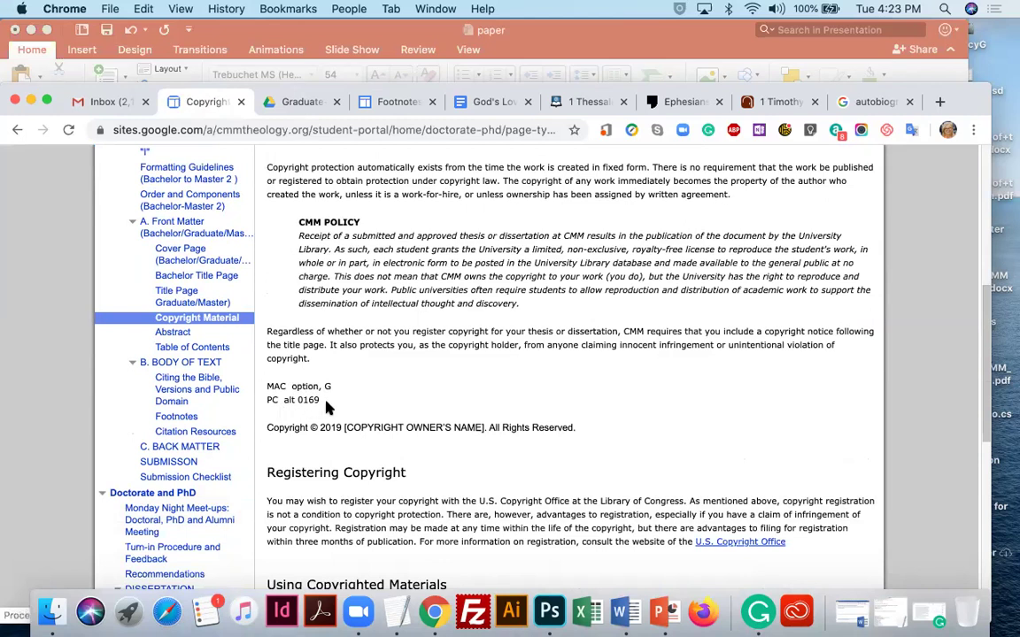
pyautogui.moveTo(584, 432); pyautogui.dragTo(263, 432)
pyautogui.press('super+c')
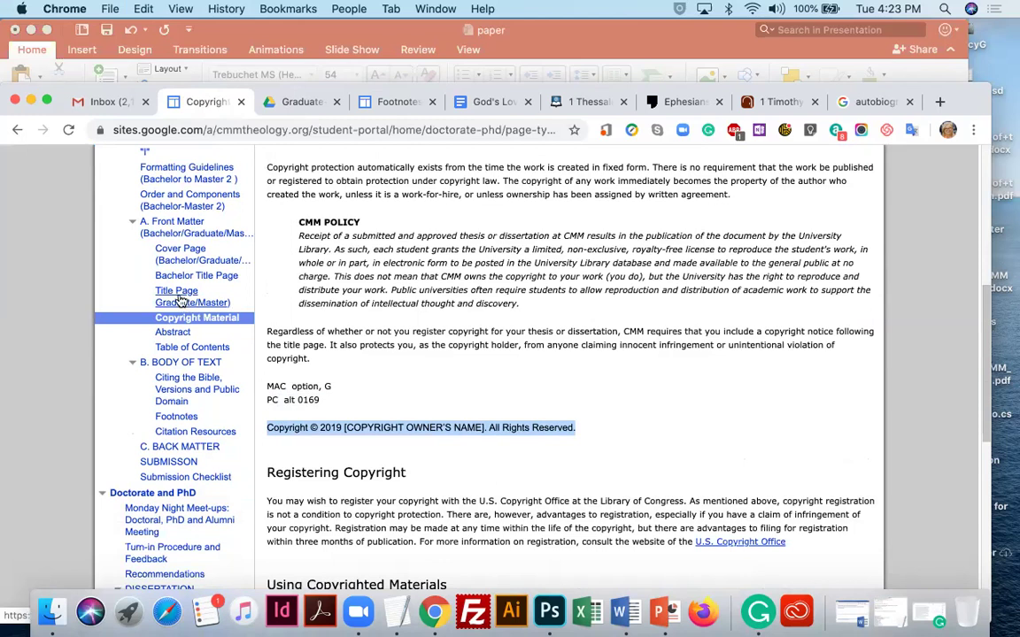
# In the God's Love document, insert a page break after "in the subject of Biblical Studies" and paste the copyright notice on the new page.
pyautogui.click(482, 104)
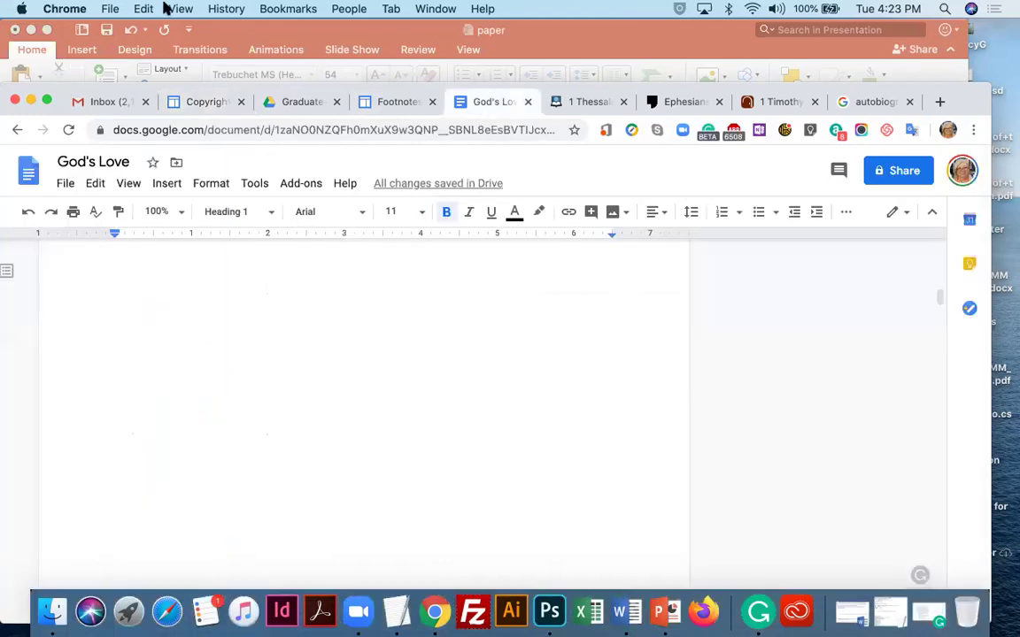
pyautogui.moveTo(57, 86); pyautogui.dragTo(96, 19)
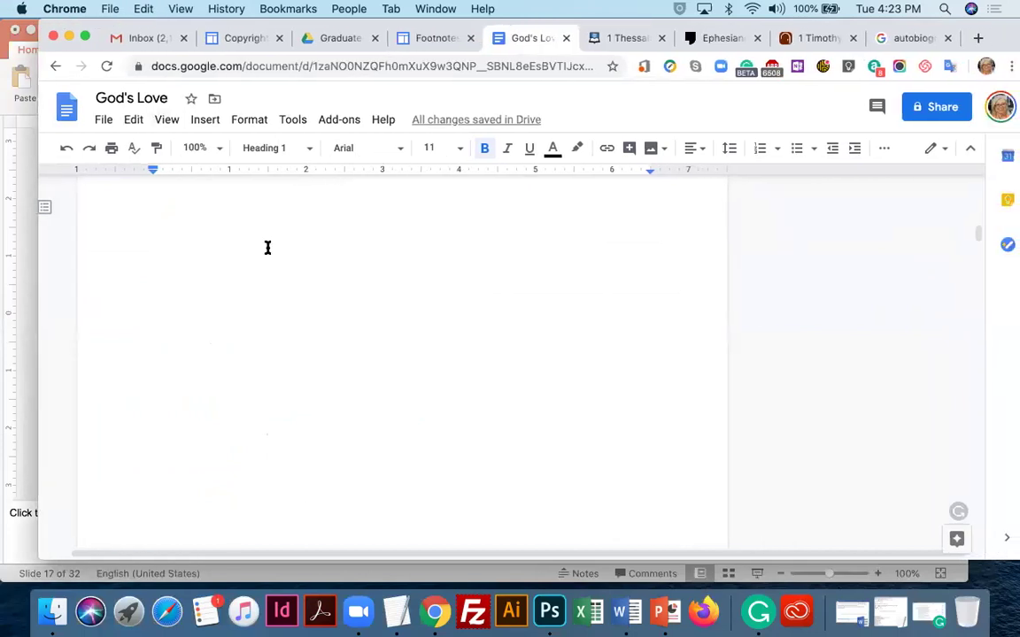
pyautogui.scroll(10, 267, 248)
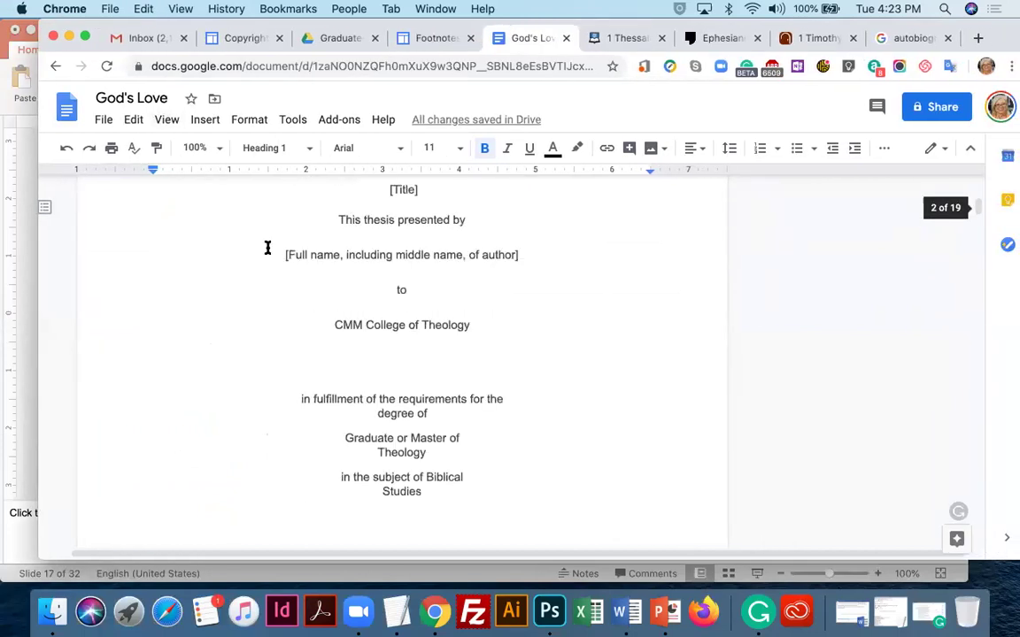
pyautogui.scroll(-5, 267, 248)
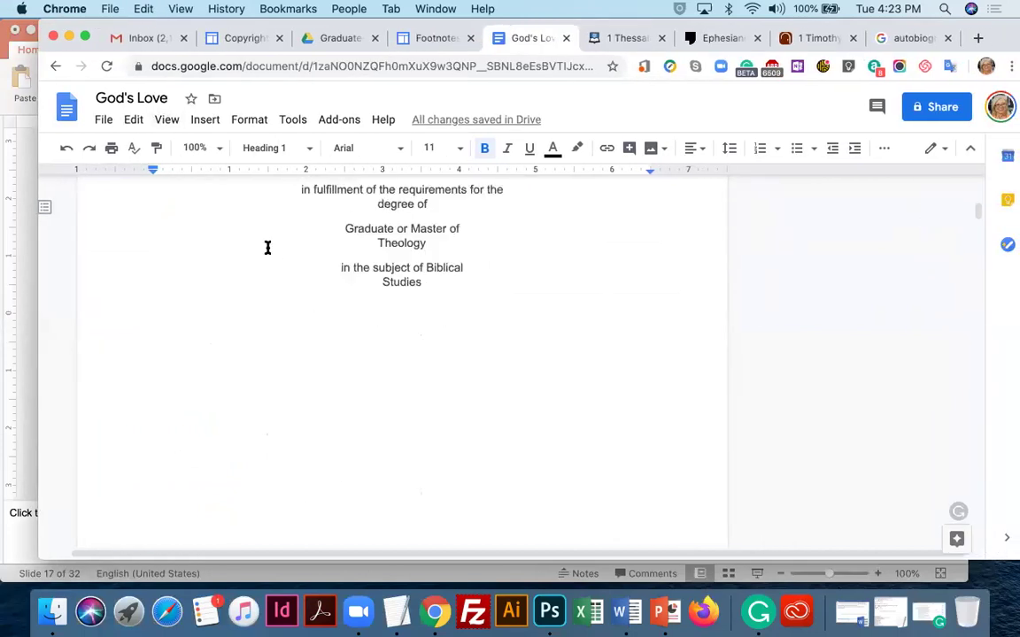
pyautogui.click(435, 282)
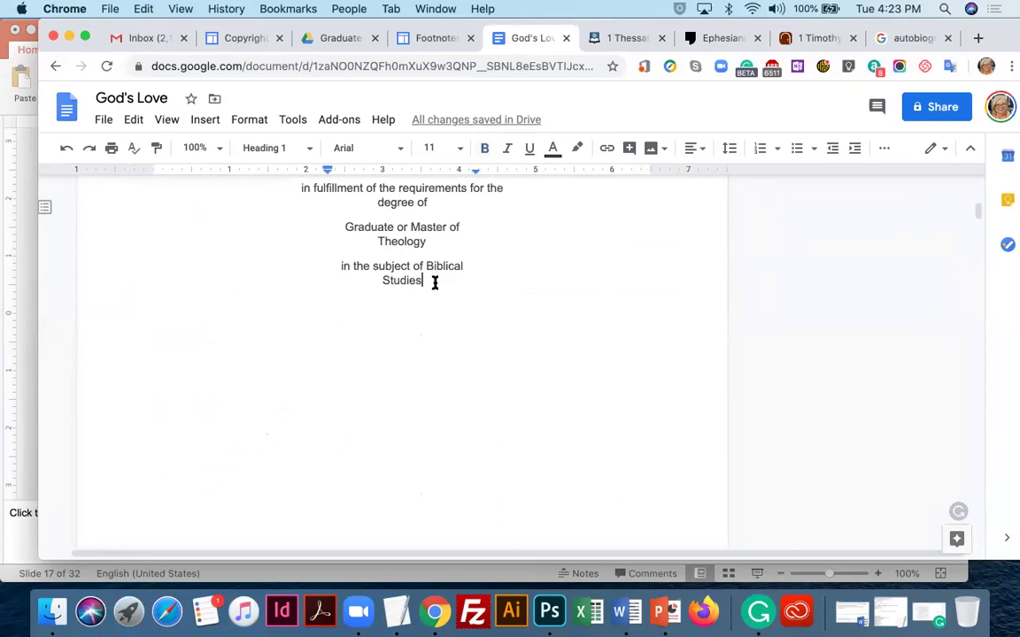
pyautogui.press('Return')
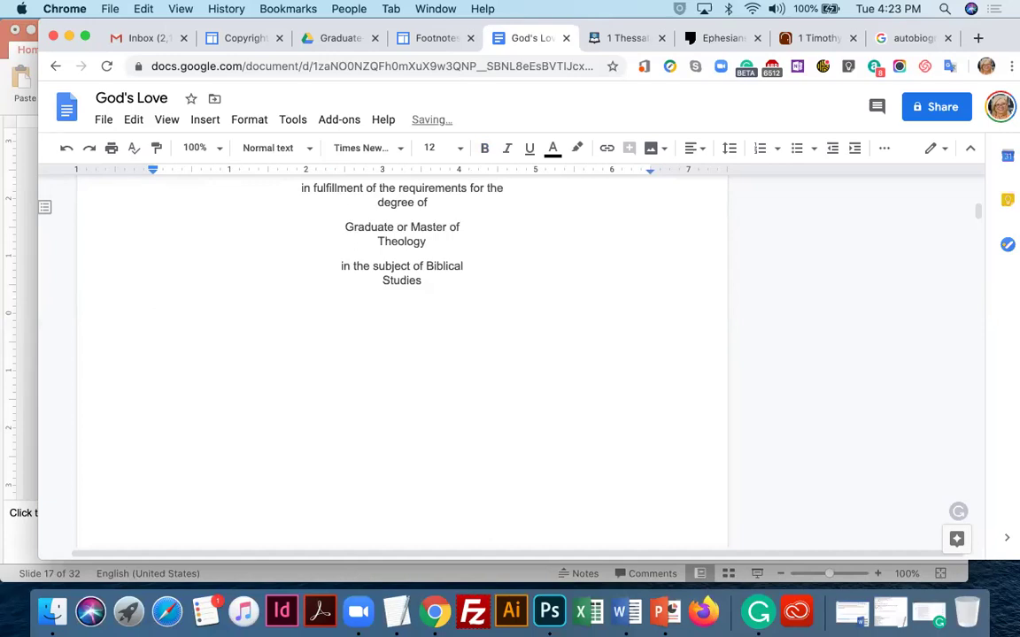
pyautogui.click(201, 121)
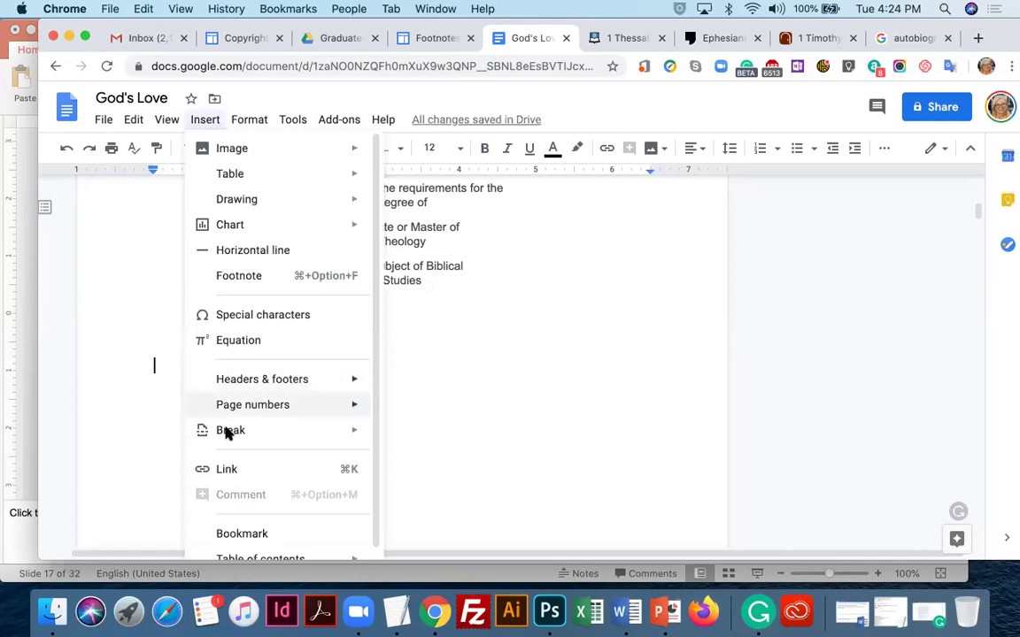
pyautogui.moveTo(342, 427)
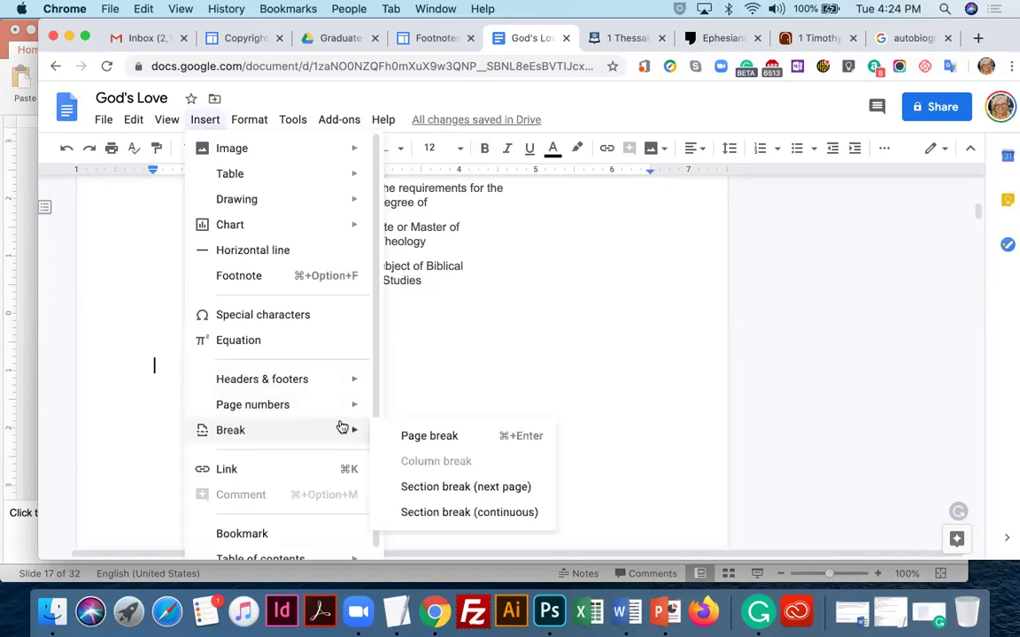
pyautogui.click(419, 434)
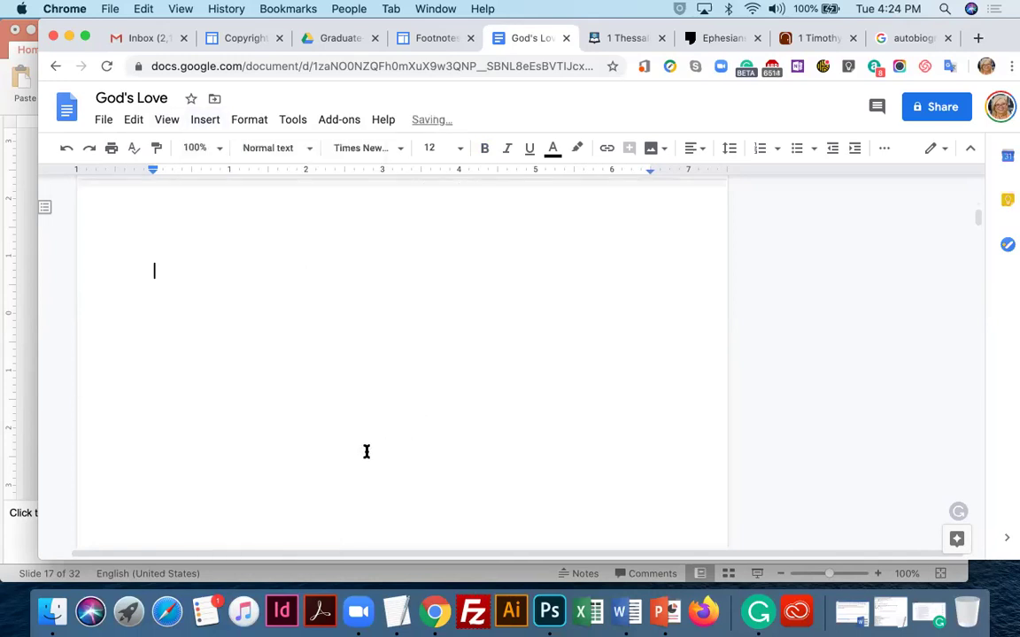
pyautogui.press('super+v')
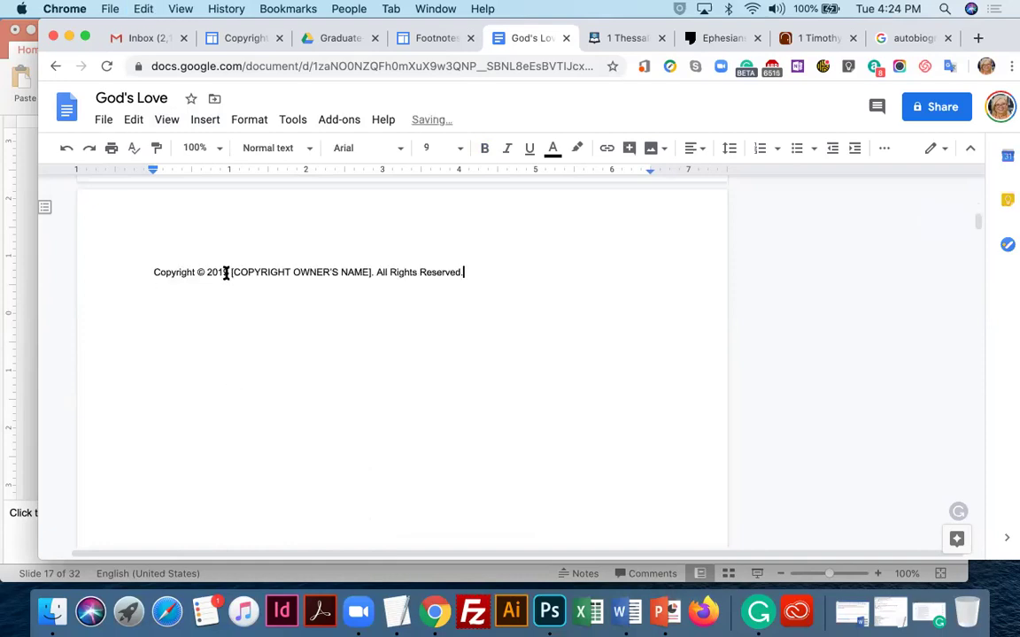
# Change the copyright notice's year to 2020 and put "All Rights Reserved." on its own line.
pyautogui.doubleClick(218, 271)
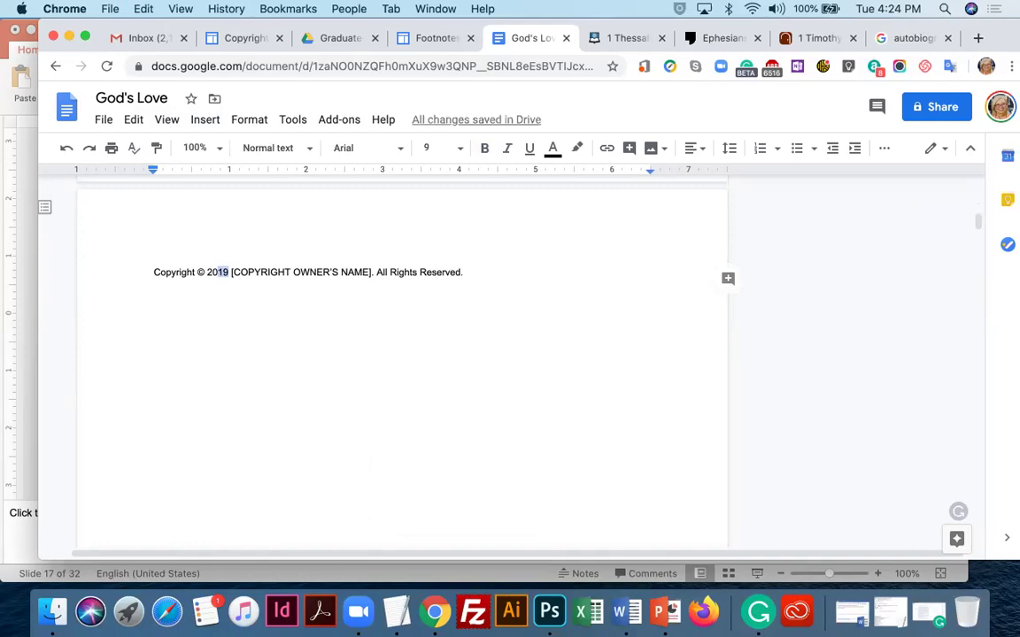
pyautogui.write('20')
pyautogui.click(376, 272)
pyautogui.press('Return')
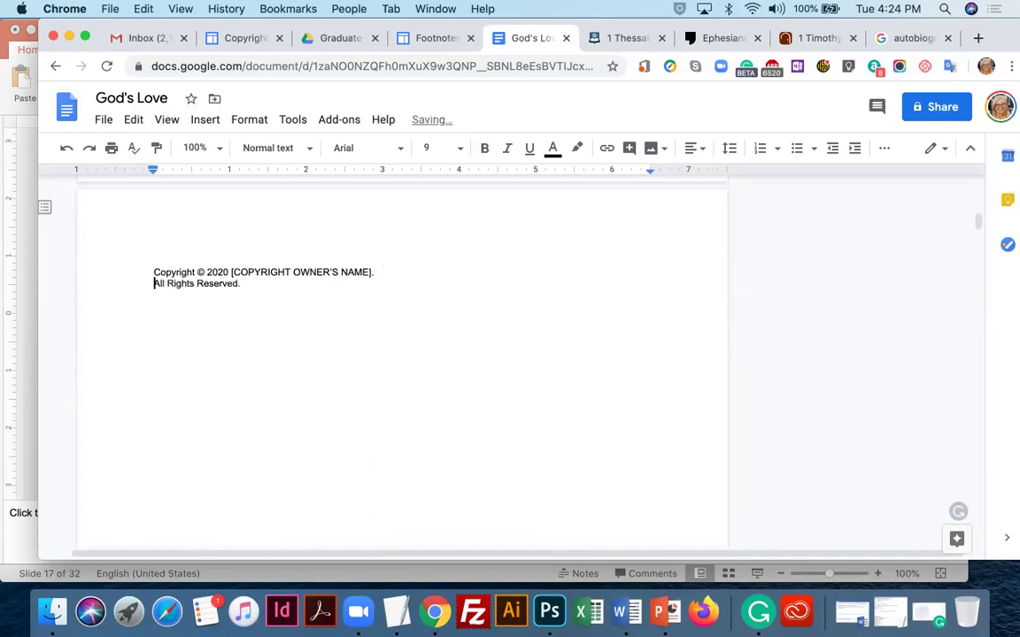
# Insert blank lines above the copyright notice to push it down to the bottom of its page.
pyautogui.click(152, 274)
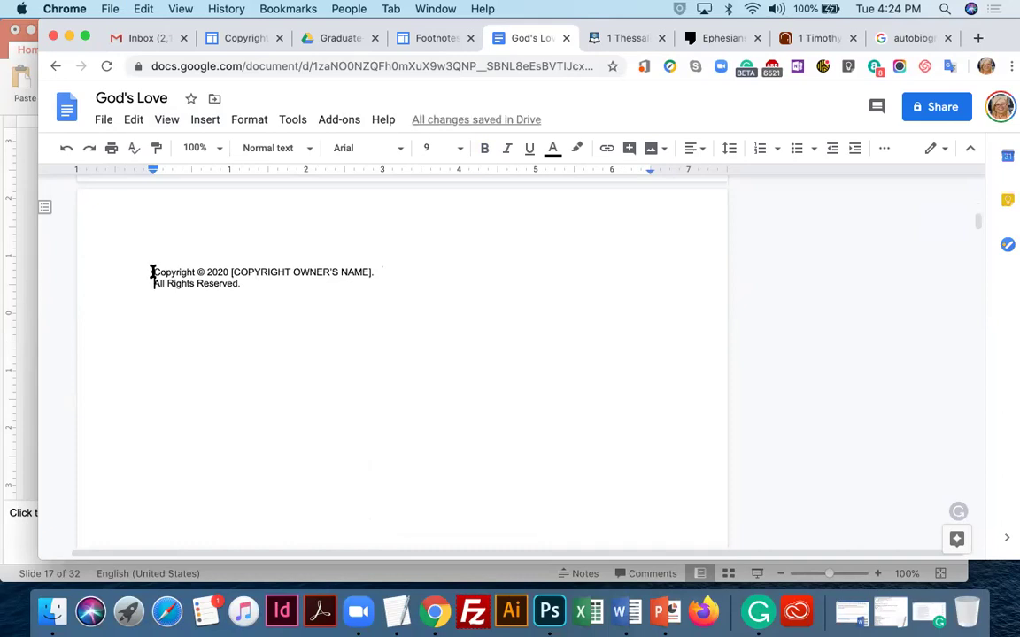
pyautogui.press('Return')
pyautogui.press('Return')
pyautogui.press('Return')
pyautogui.press('Return')
pyautogui.press('Return')
pyautogui.press('Return')
pyautogui.press('Return')
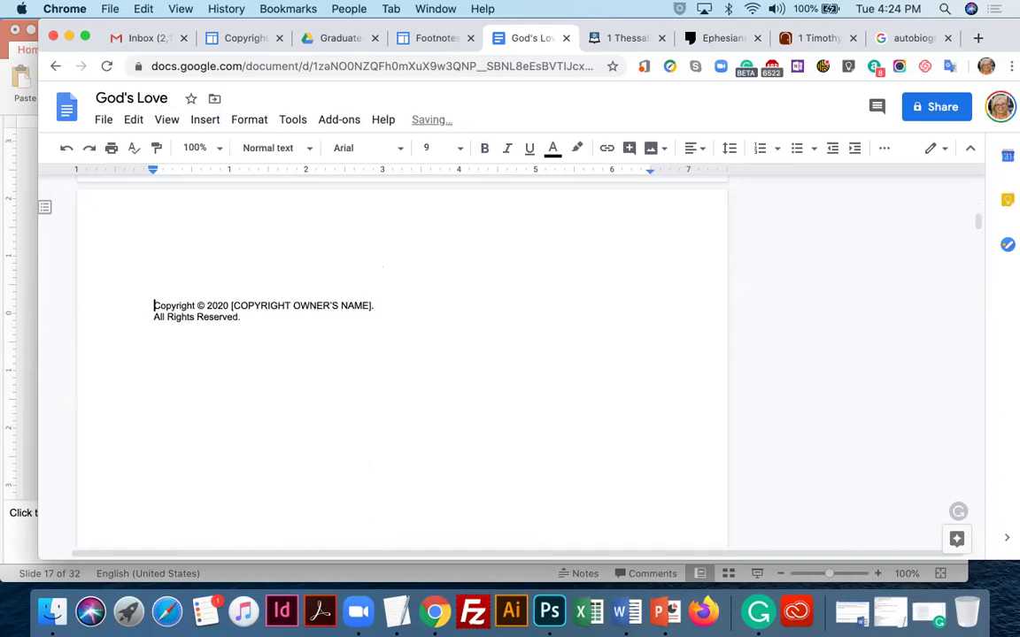
pyautogui.press('Return')
pyautogui.press('Return')
pyautogui.press('Return')
pyautogui.press('Return')
pyautogui.press('Return')
pyautogui.press('Return')
pyautogui.press('Return')
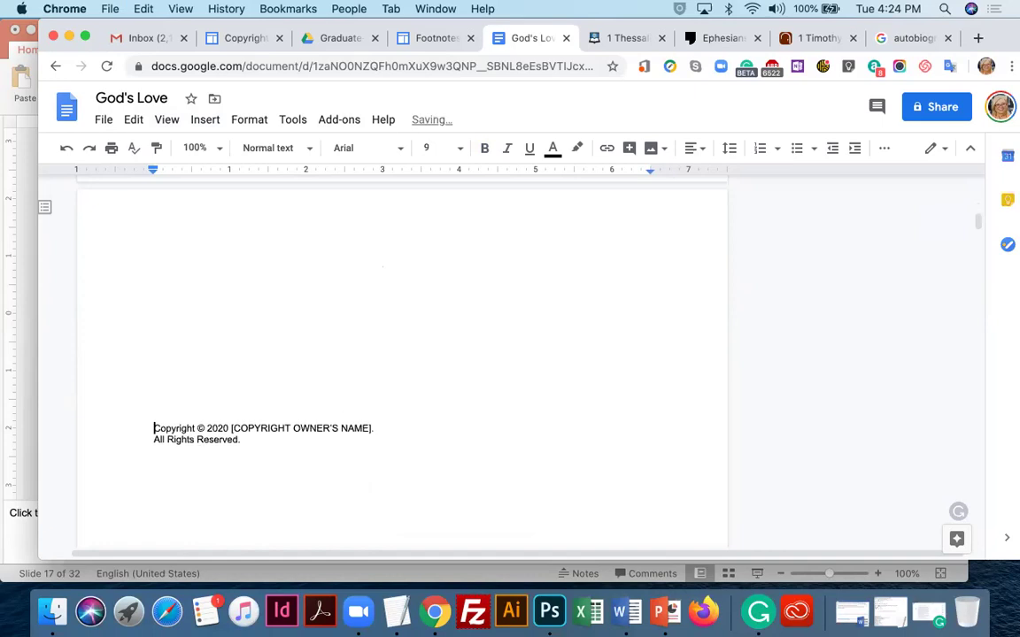
pyautogui.scroll(-3, 209, 293)
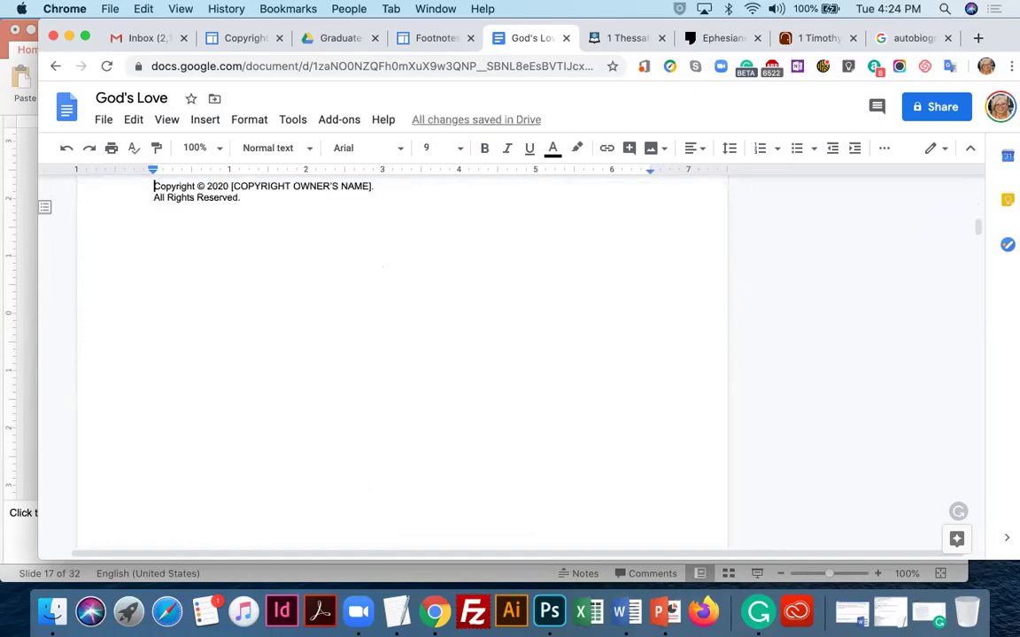
pyautogui.press('Return')
pyautogui.press('Return')
pyautogui.press('Return')
pyautogui.press('Return')
pyautogui.press('Return')
pyautogui.press('Return')
pyautogui.press('Return')
pyautogui.press('Return')
pyautogui.press('Return')
pyautogui.press('Return')
pyautogui.press('Return')
pyautogui.press('Return')
pyautogui.press('Return')
pyautogui.press('Return')
pyautogui.press('Return')
pyautogui.press('Return')
pyautogui.press('Return')
pyautogui.press('Return')
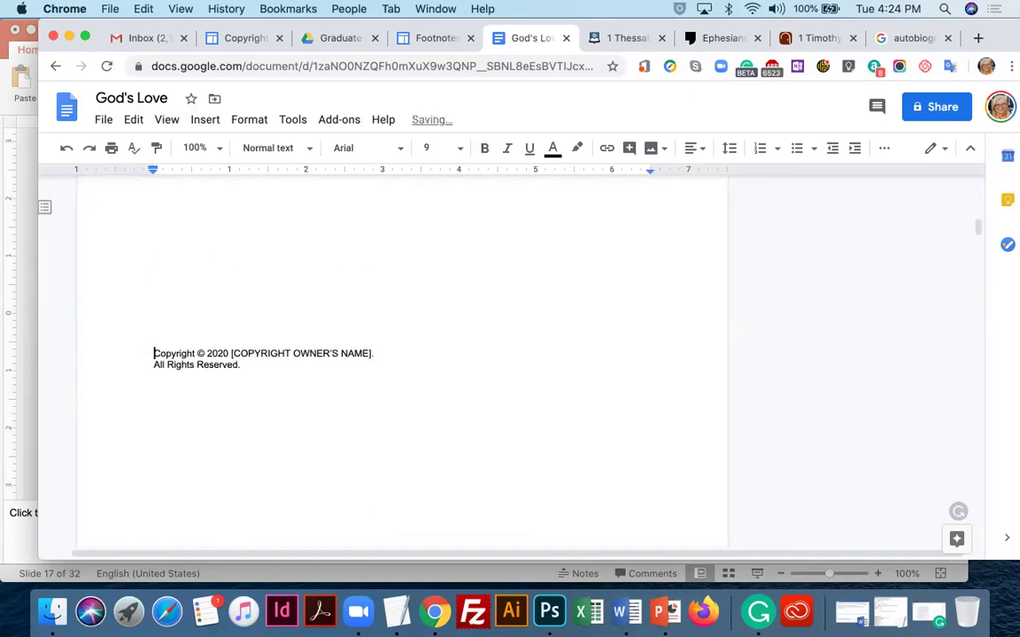
pyautogui.scroll(-5, 192, 302)
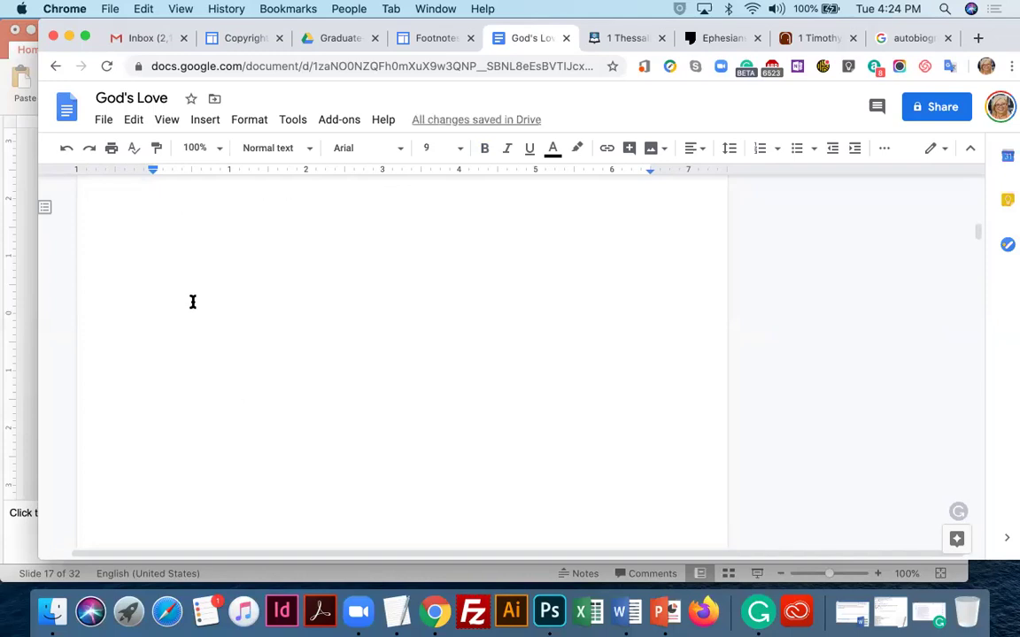
pyautogui.press('Return')
pyautogui.press('Return')
pyautogui.press('Return')
pyautogui.press('Return')
pyautogui.press('Return')
pyautogui.press('Return')
pyautogui.press('Return')
pyautogui.press('Return')
pyautogui.press('Return')
pyautogui.press('Return')
pyautogui.press('Return')
pyautogui.press('Return')
pyautogui.press('Return')
pyautogui.press('Return')
pyautogui.press('Return')
pyautogui.press('Return')
pyautogui.press('Return')
pyautogui.press('Return')
pyautogui.press('Return')
pyautogui.press('Return')
pyautogui.press('Return')
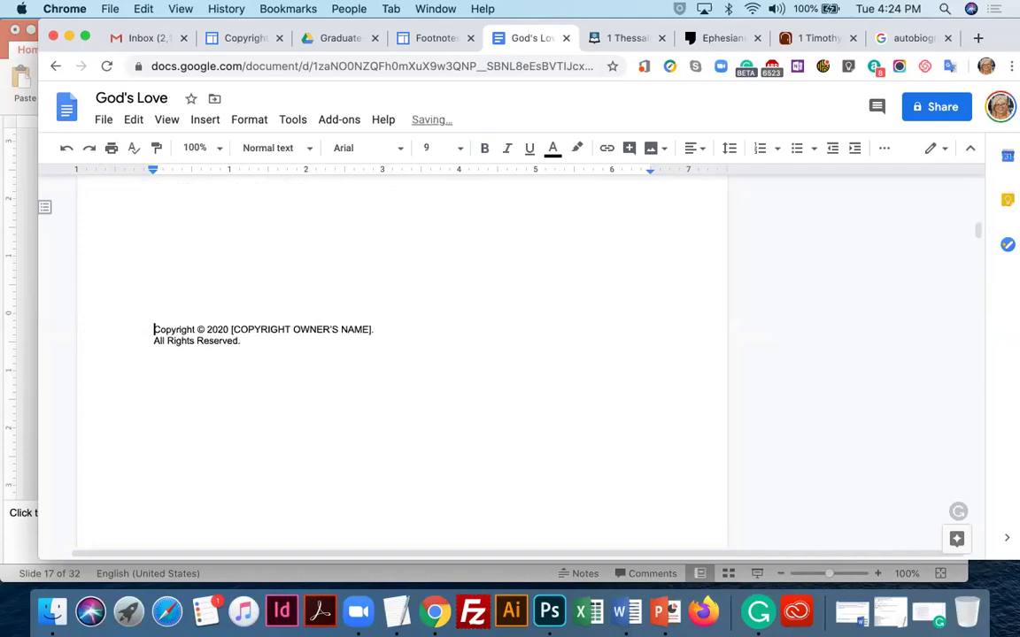
pyautogui.press('Return')
pyautogui.scroll(-3, 197, 280)
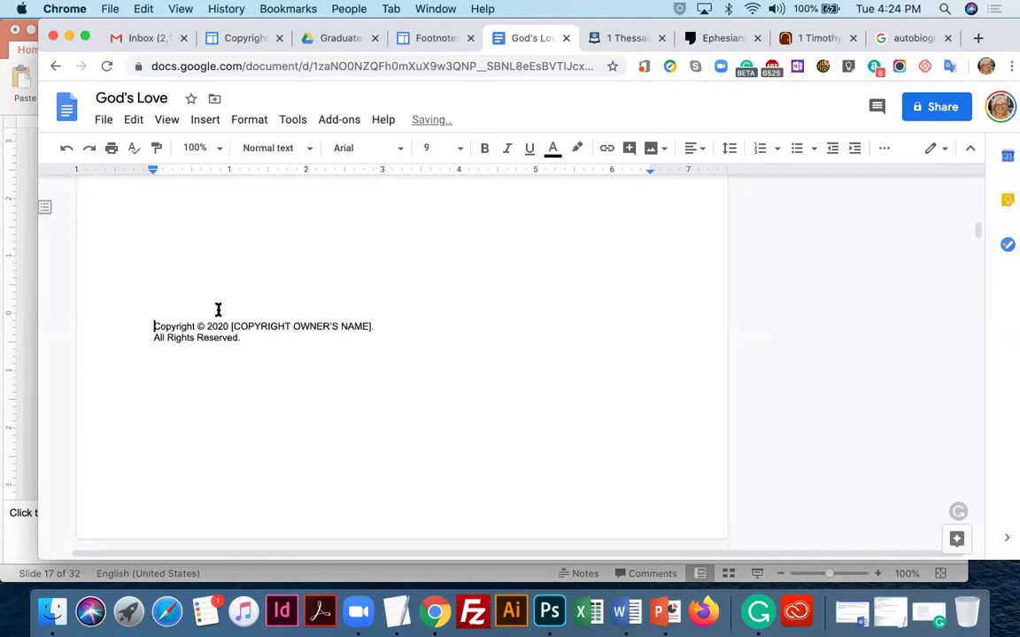
pyautogui.press('Return')
pyautogui.press('Return')
pyautogui.press('Return')
pyautogui.press('Return')
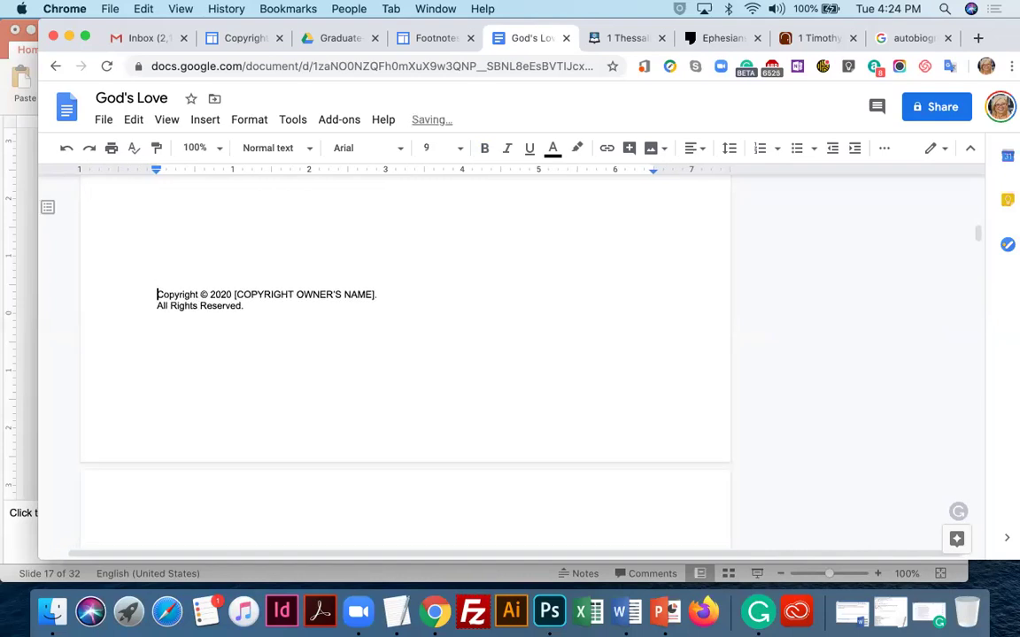
pyautogui.press('Return')
pyautogui.press('Return')
pyautogui.press('Return')
pyautogui.press('Return')
pyautogui.press('Return')
pyautogui.press('Return')
pyautogui.press('Return')
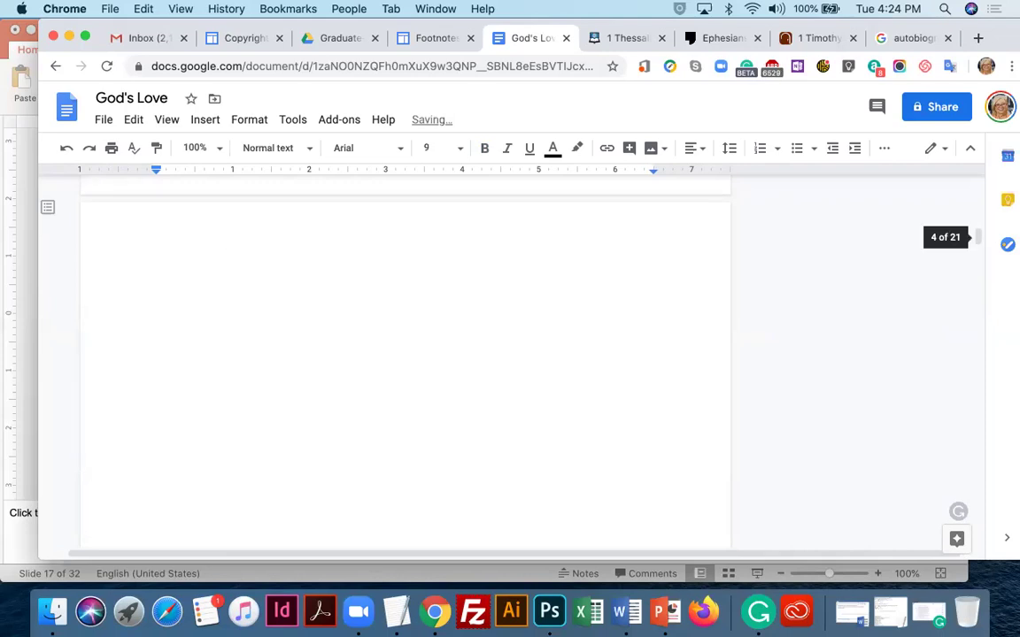
# Delete the surplus blank page between the copyright notice and the Abstract page.
pyautogui.press('Down')
pyautogui.hotkey('shift', 'Up')
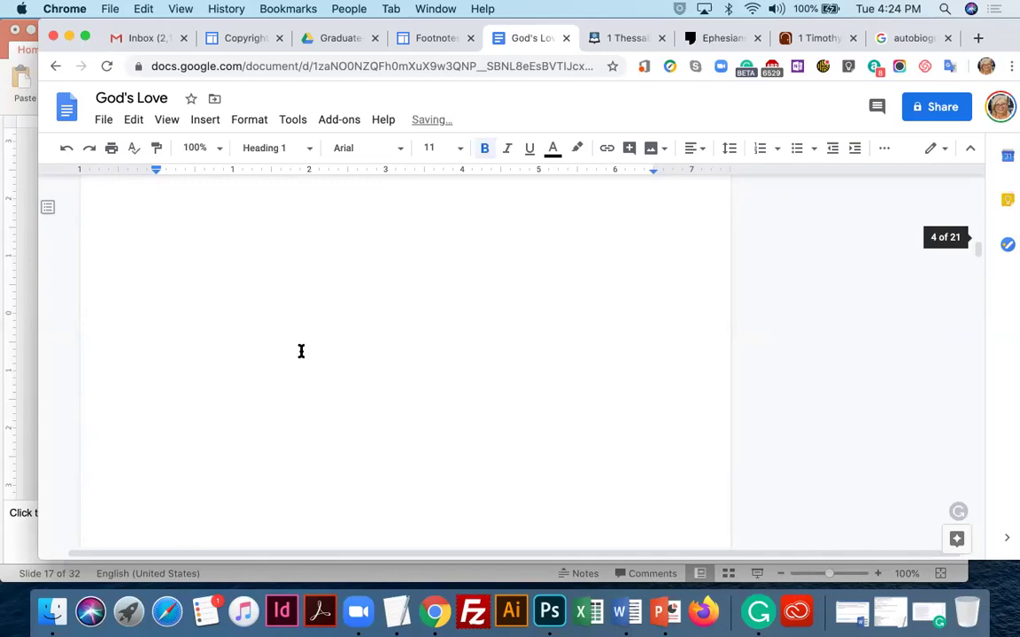
pyautogui.press('BackSpace')
pyautogui.press('BackSpace')
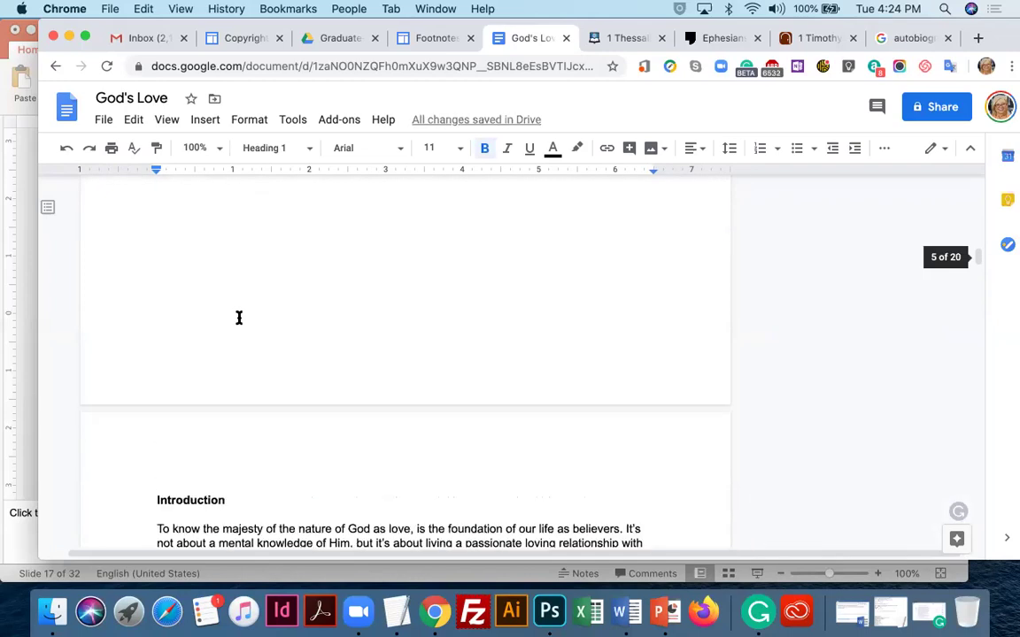
# Copy the sample cover text, from "Your Title" through "DATE", from the portal's Cover Page (Bachelor/Graduate/Master) page.
pyautogui.scroll(10, 239, 319)
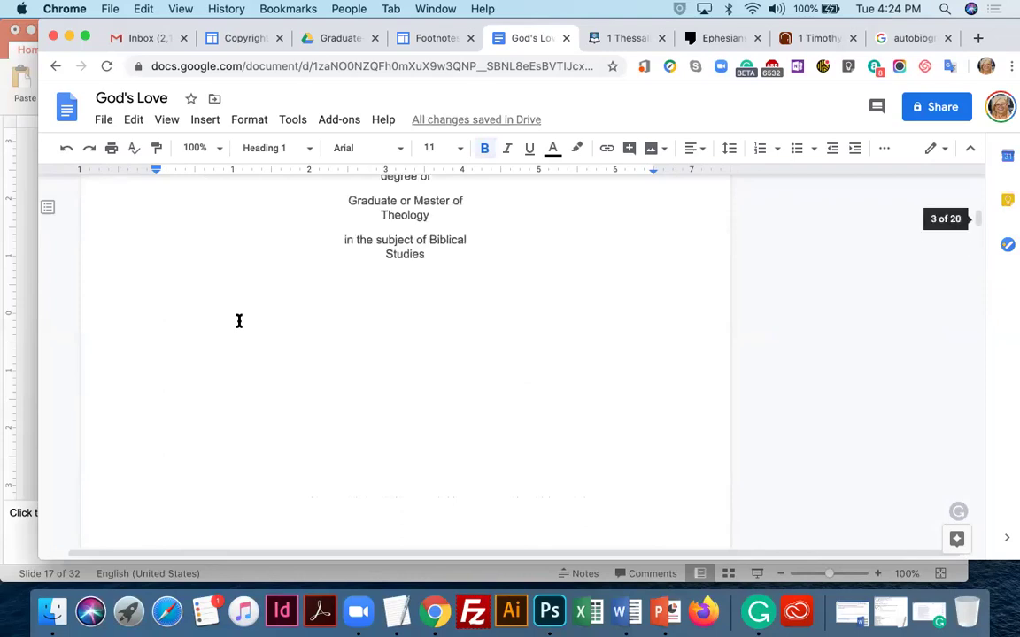
pyautogui.scroll(8, 239, 320)
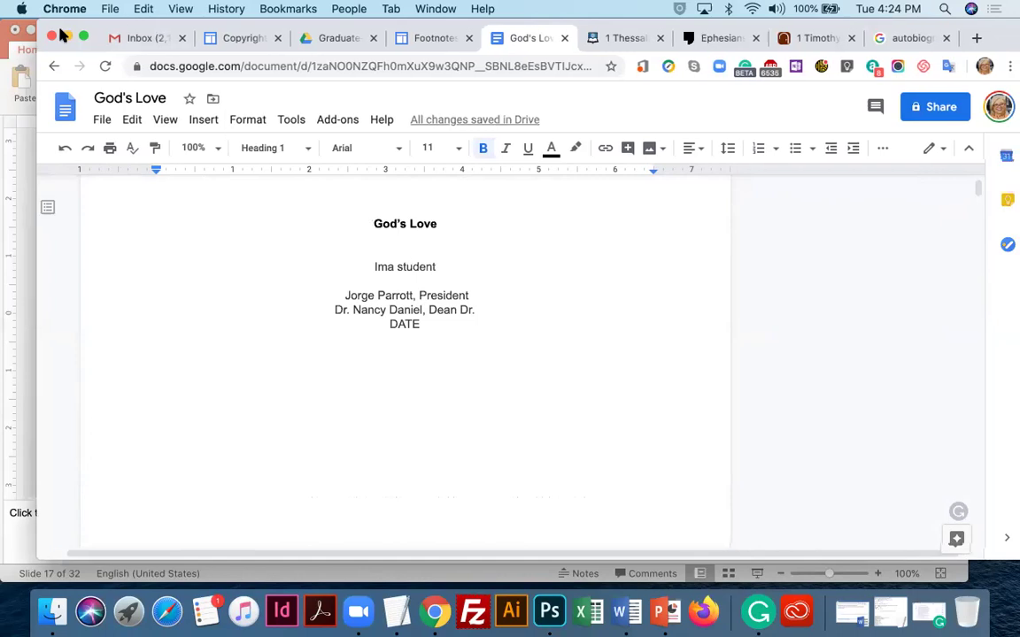
pyautogui.moveTo(93, 34); pyautogui.dragTo(80, 78)
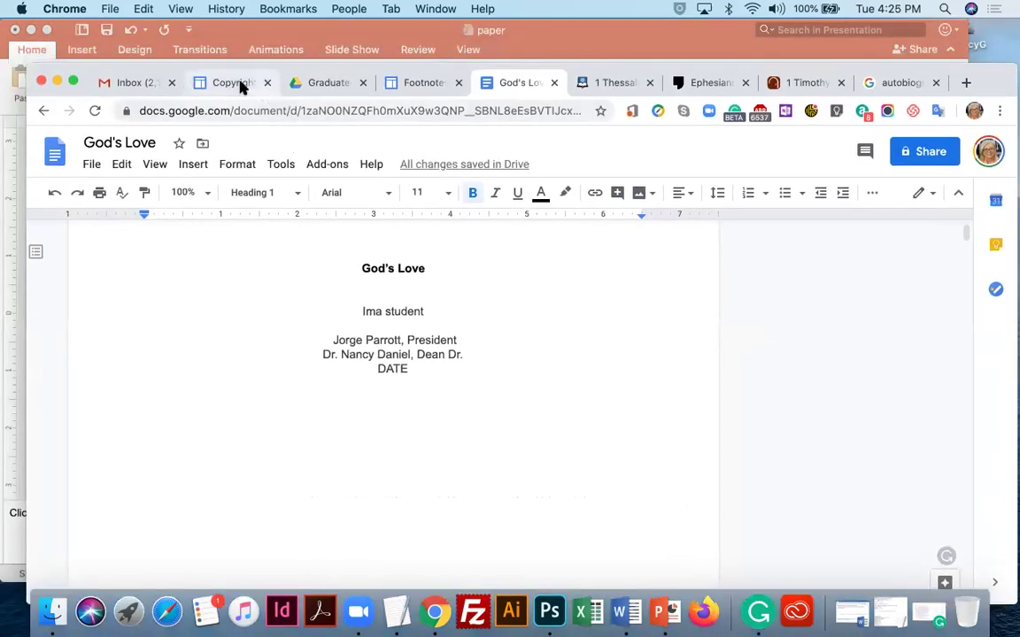
pyautogui.click(239, 83)
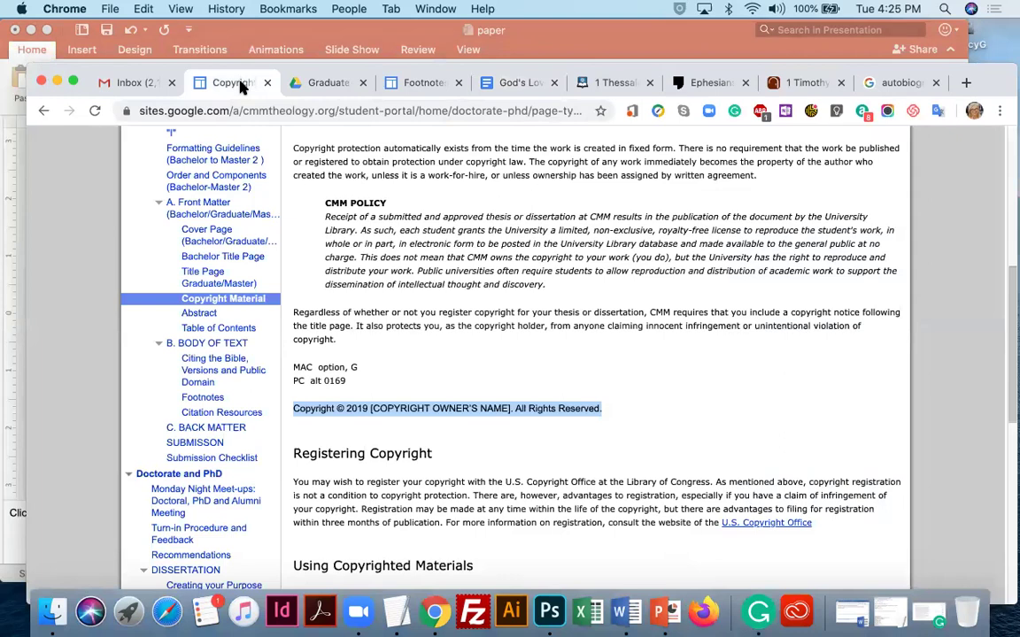
pyautogui.click(206, 231)
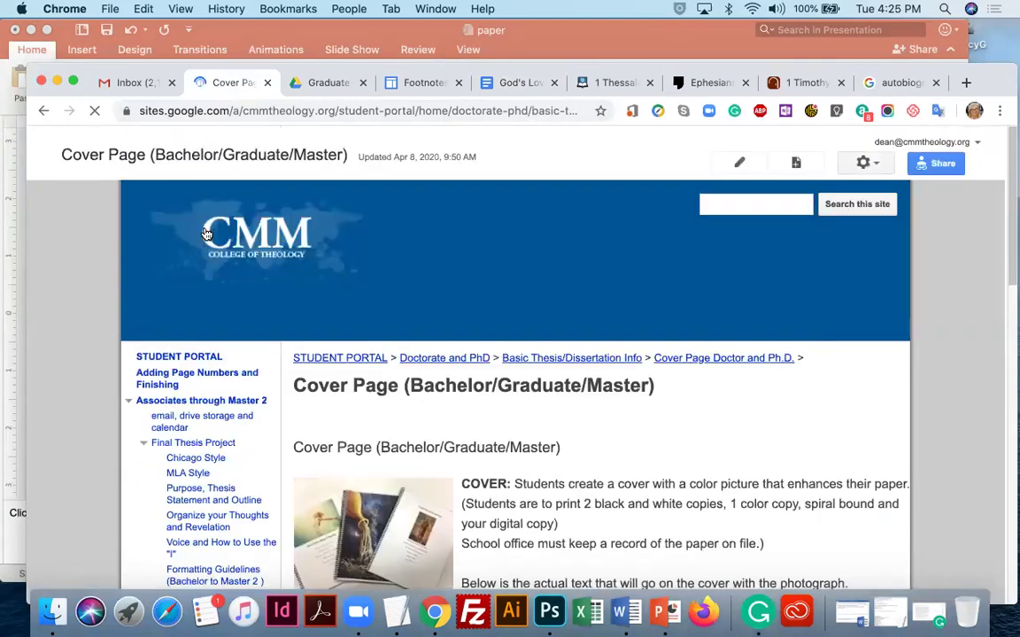
pyautogui.scroll(-3, 398, 485)
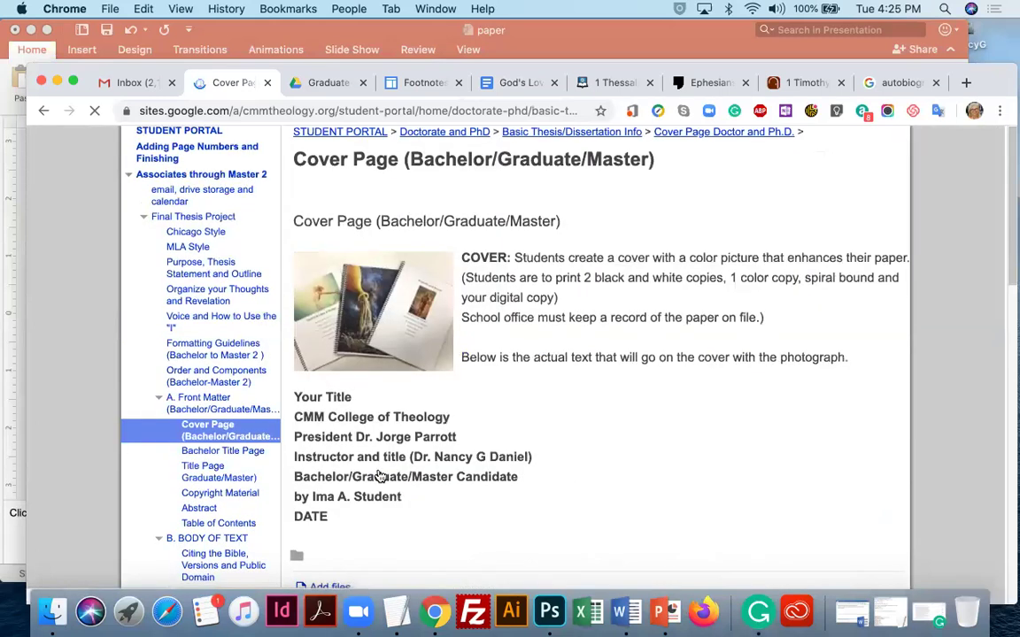
pyautogui.moveTo(294, 393)
pyautogui.mouseDown()
pyautogui.moveTo(391, 544)
pyautogui.moveTo(292, 403)
pyautogui.mouseUp()
pyautogui.press('super+c')
pyautogui.click(337, 521)
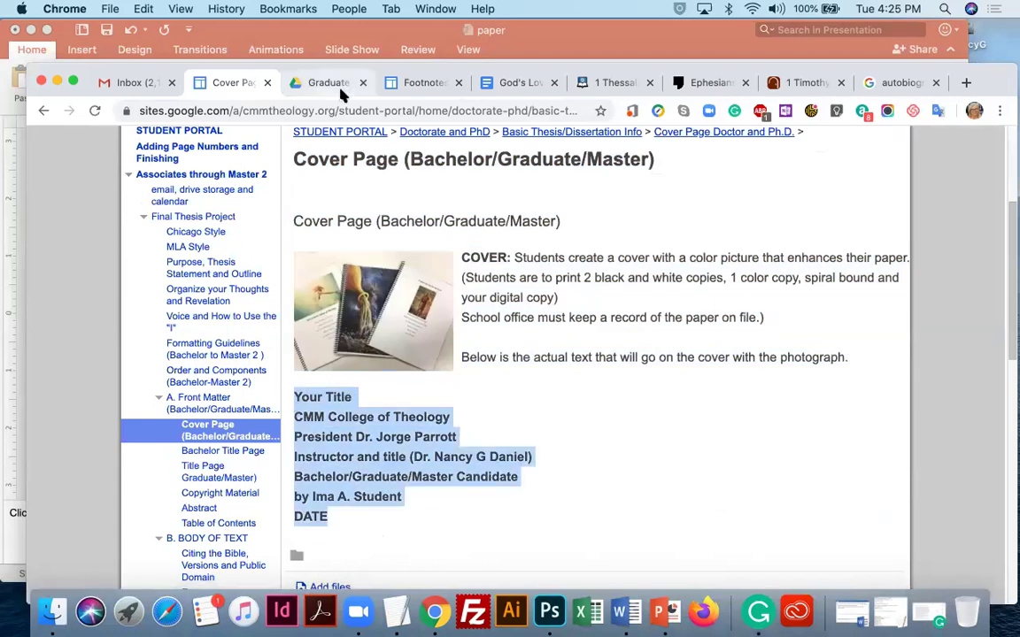
# In the God's Love document, replace the cover page's student, president, dean and date lines with the copied sample cover text.
pyautogui.click(519, 85)
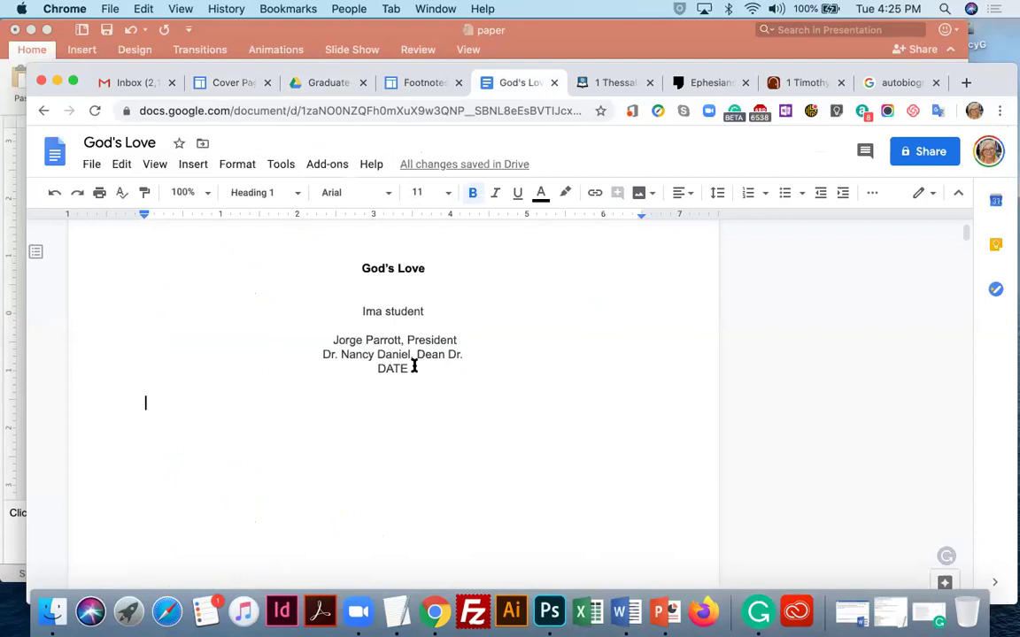
pyautogui.click(413, 367)
pyautogui.press('Return')
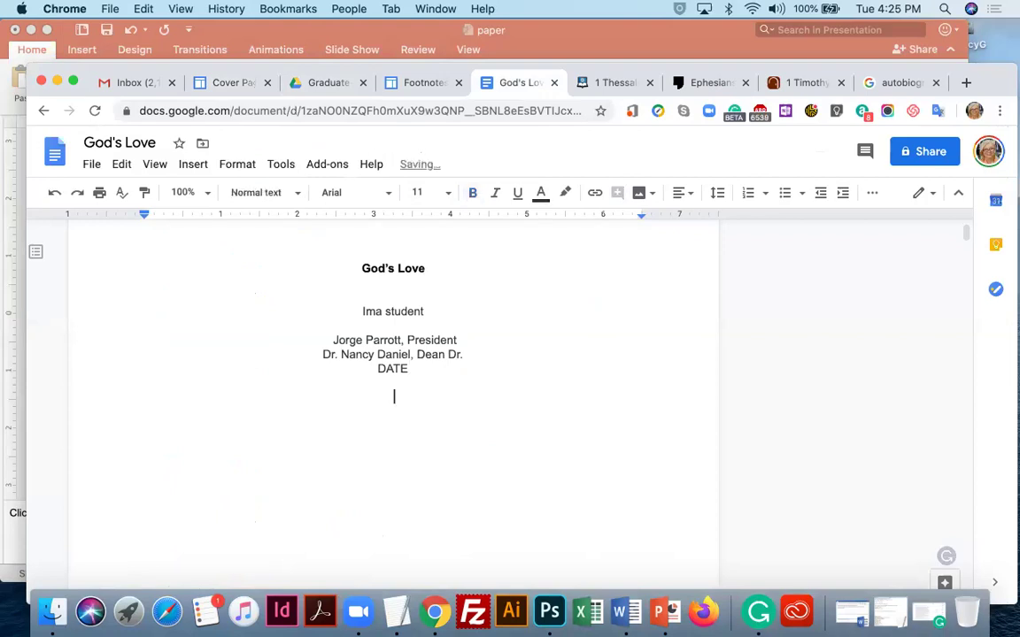
pyautogui.press('super+v')
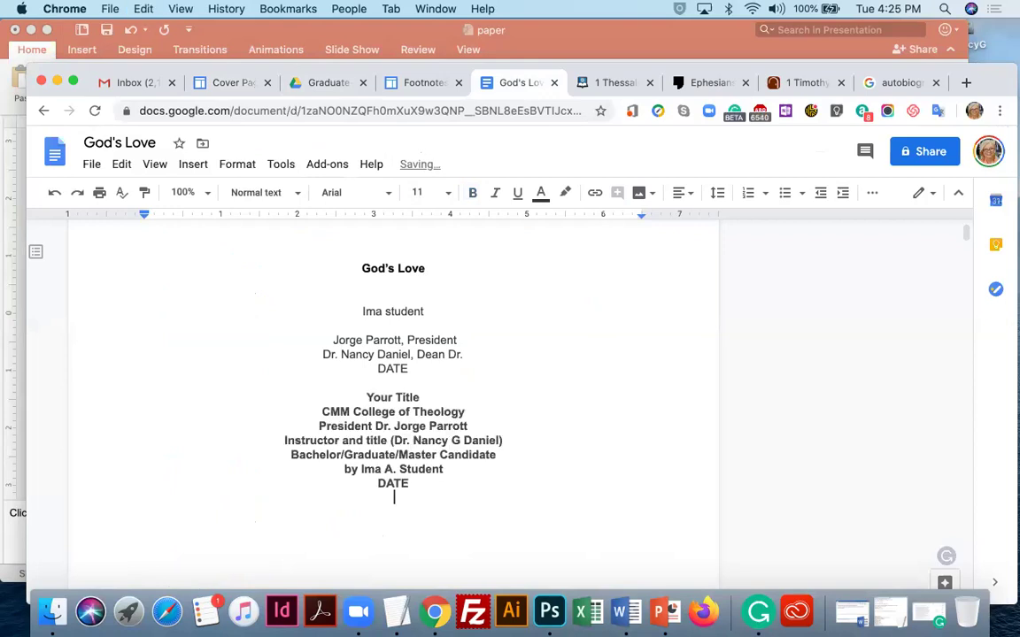
pyautogui.moveTo(407, 368); pyautogui.dragTo(361, 311)
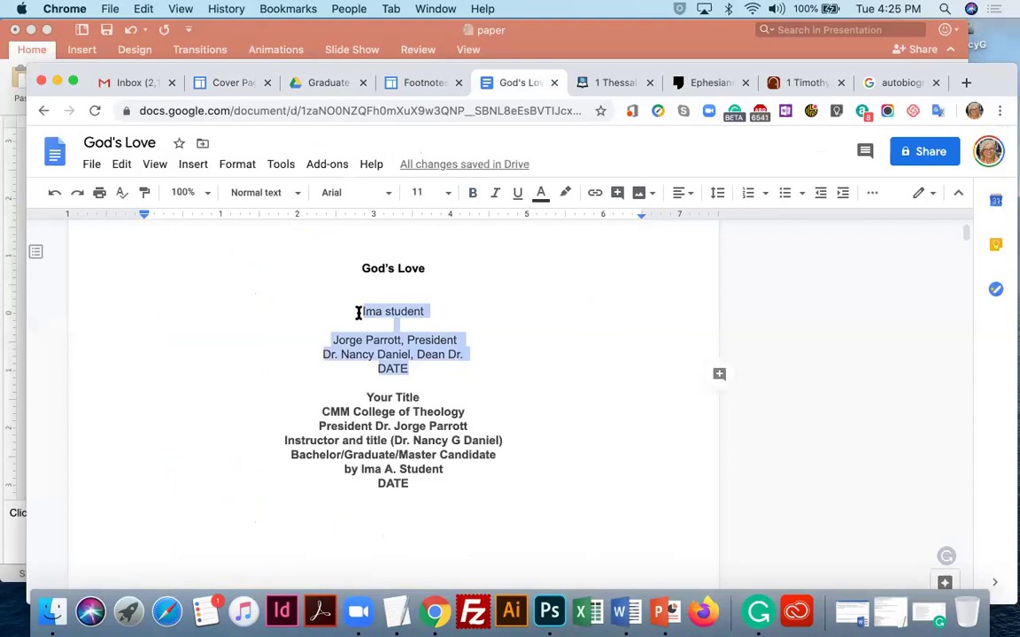
pyautogui.press('BackSpace')
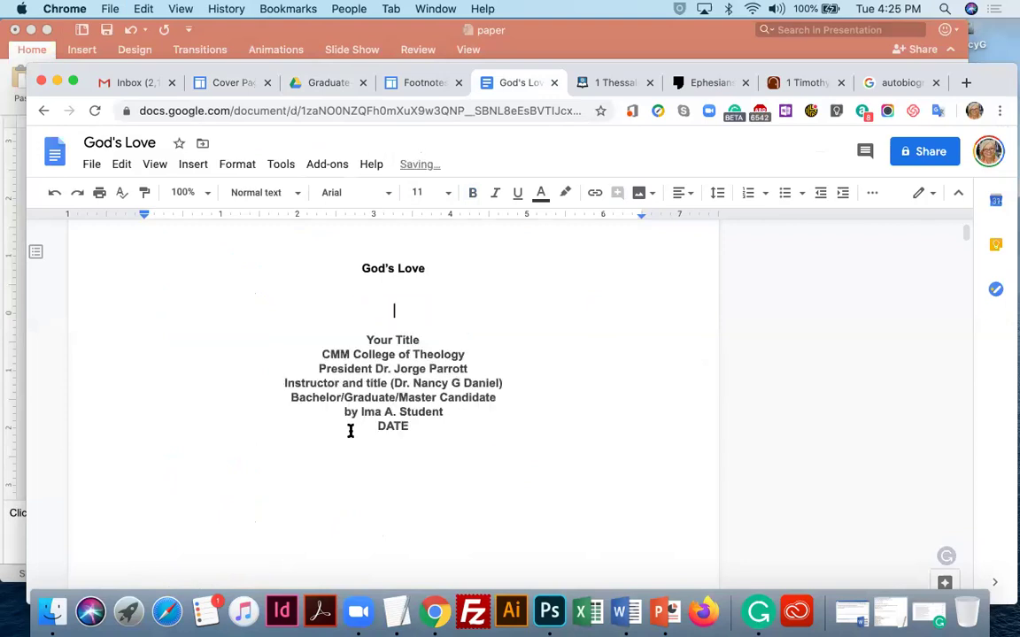
# Remove the bold formatting from the pasted cover text, from "Your Title" through "DATE".
pyautogui.moveTo(361, 338); pyautogui.dragTo(453, 431)
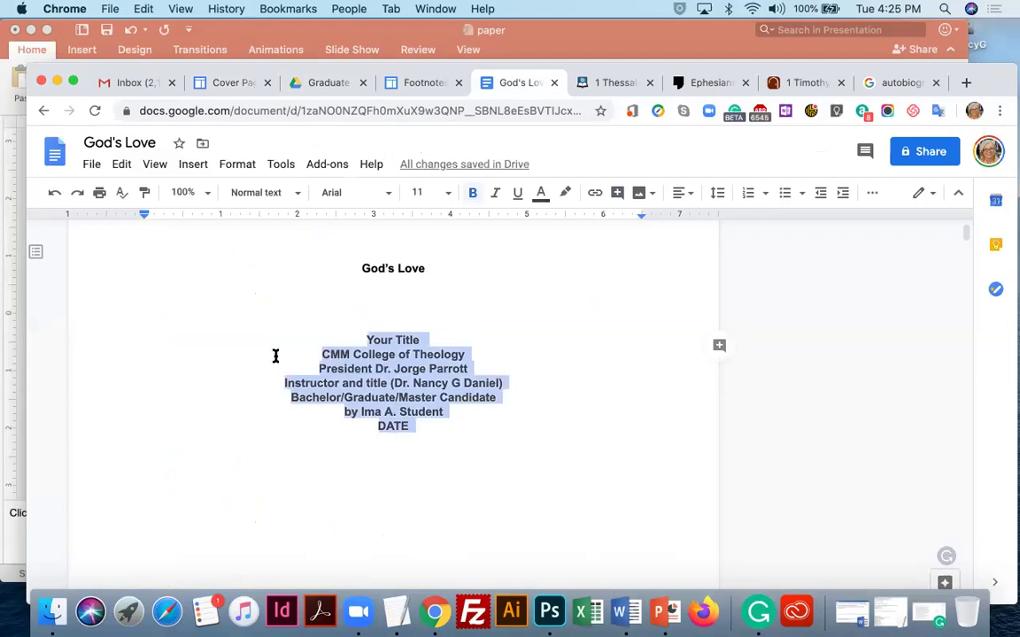
pyautogui.click(469, 194)
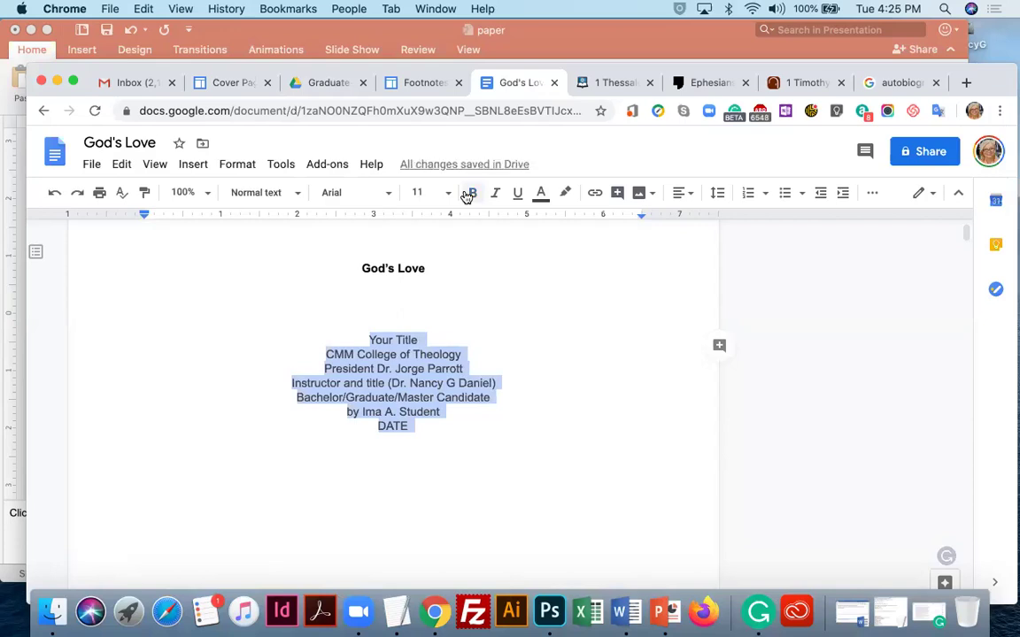
pyautogui.click(505, 426)
# Insert blank lines above "[Title]" on the title page to move its text further down the page.
pyautogui.scroll(-4, 406, 381)
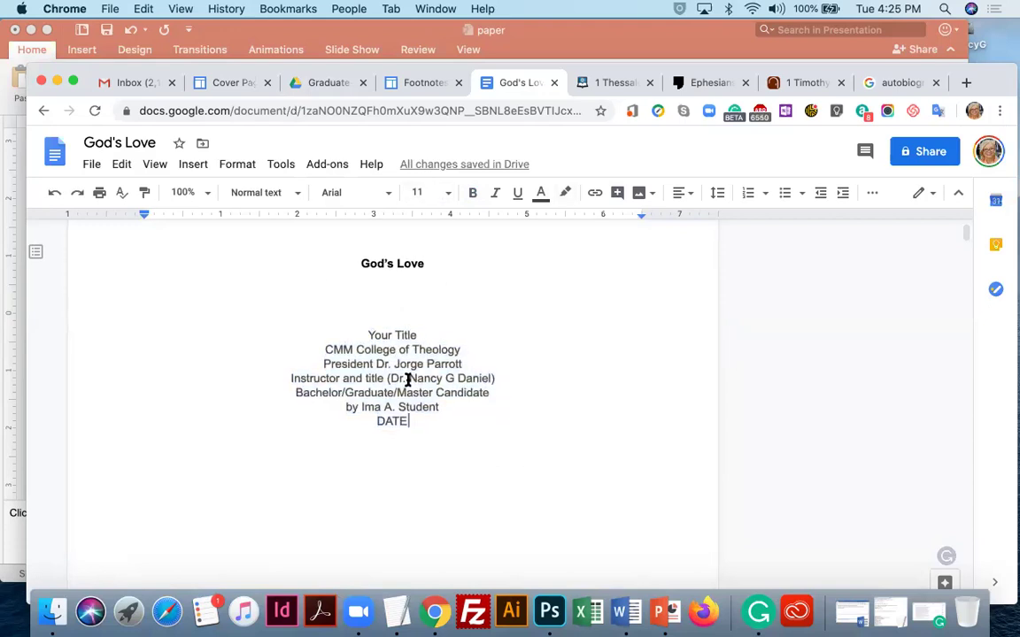
pyautogui.scroll(-10, 408, 378)
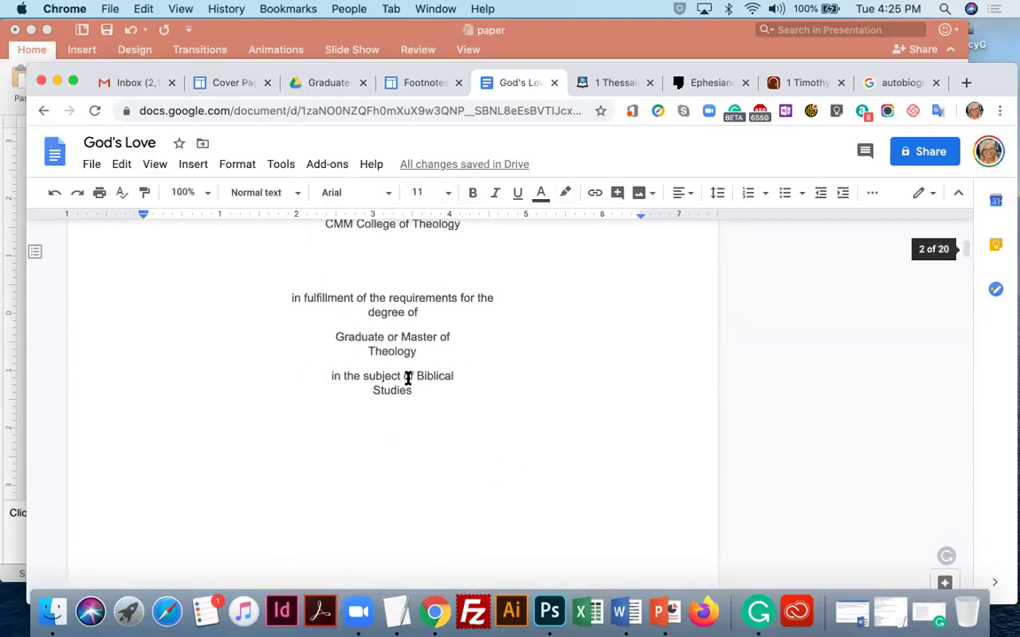
pyautogui.scroll(7, 408, 378)
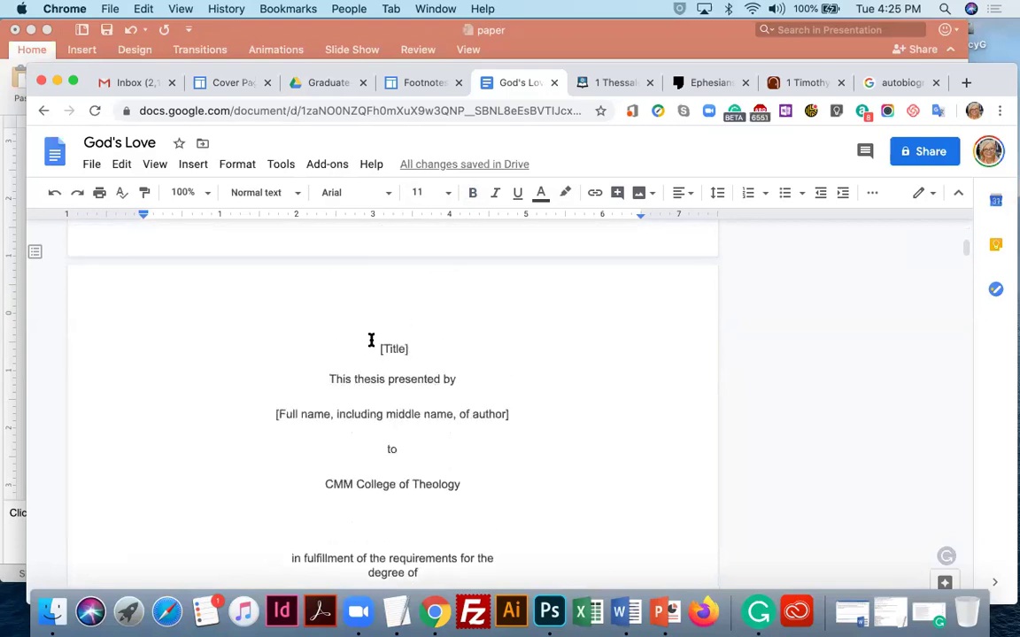
pyautogui.click(371, 341)
pyautogui.press('Return')
pyautogui.press('Return')
pyautogui.press('Return')
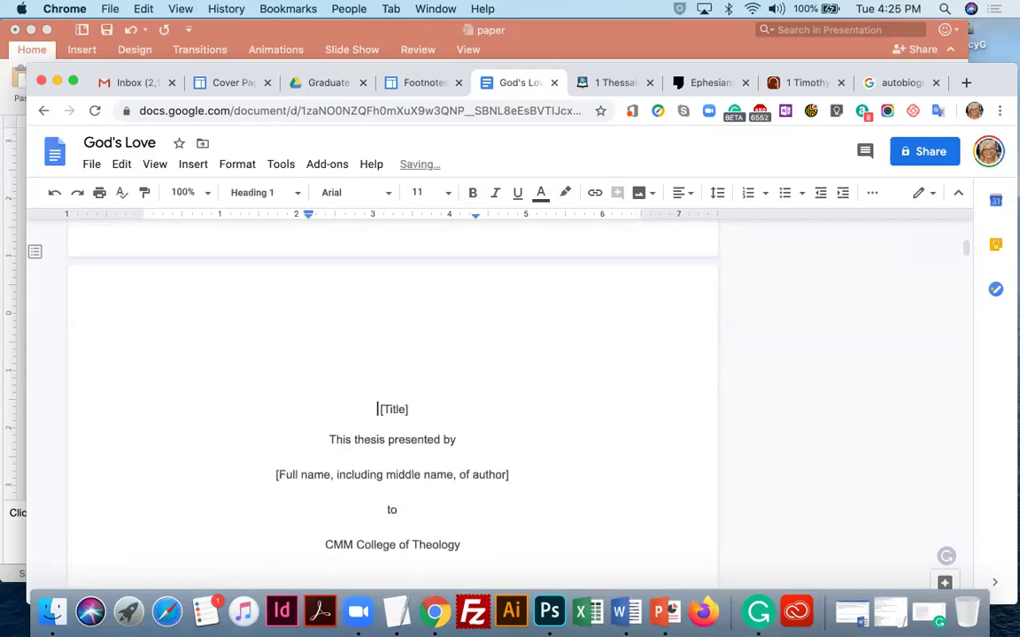
pyautogui.press('Return')
# Centre the "[Title]" line on the title page.
pyautogui.scroll(-5, 437, 302)
pyautogui.scroll(1, 437, 303)
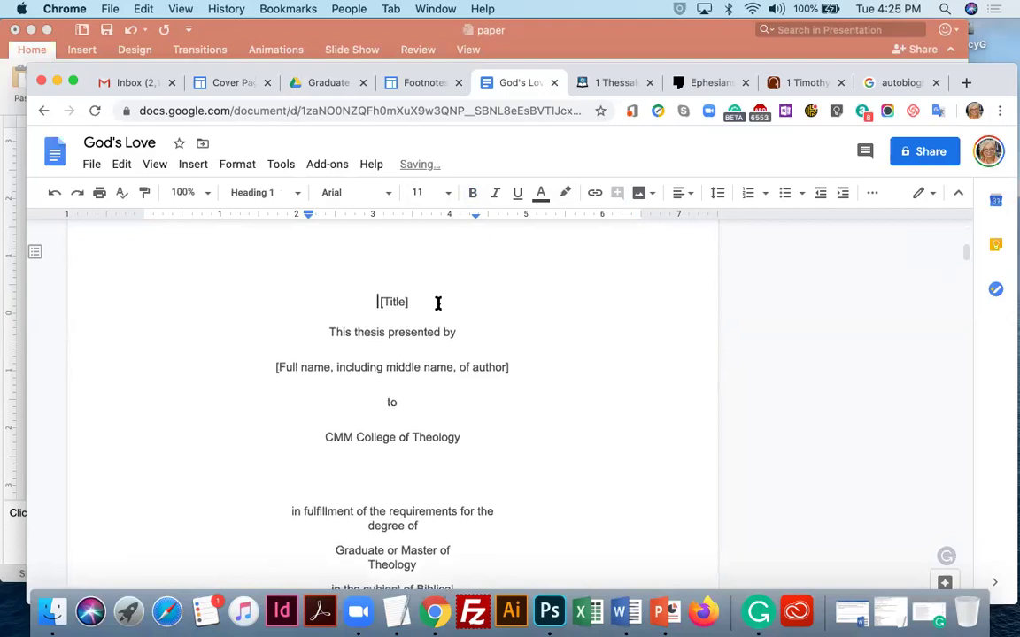
pyautogui.scroll(-6, 466, 485)
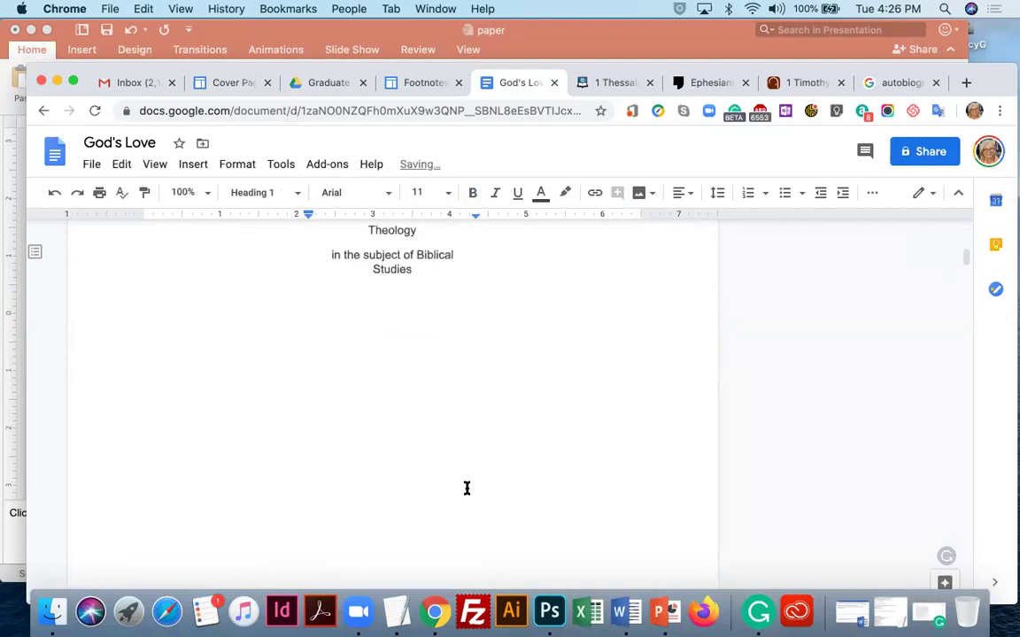
pyautogui.scroll(7, 467, 485)
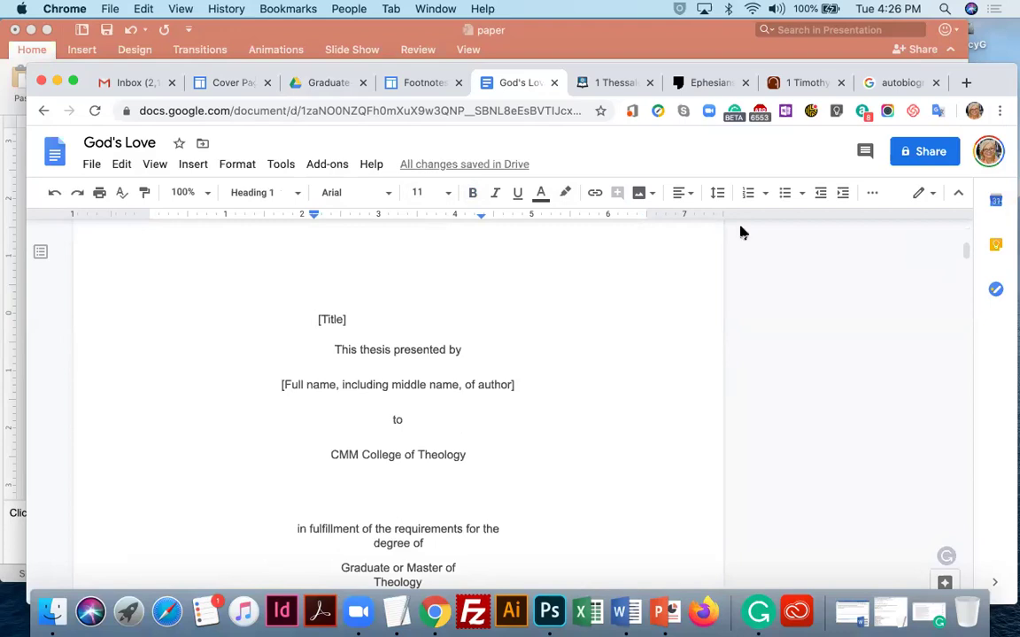
pyautogui.click(687, 194)
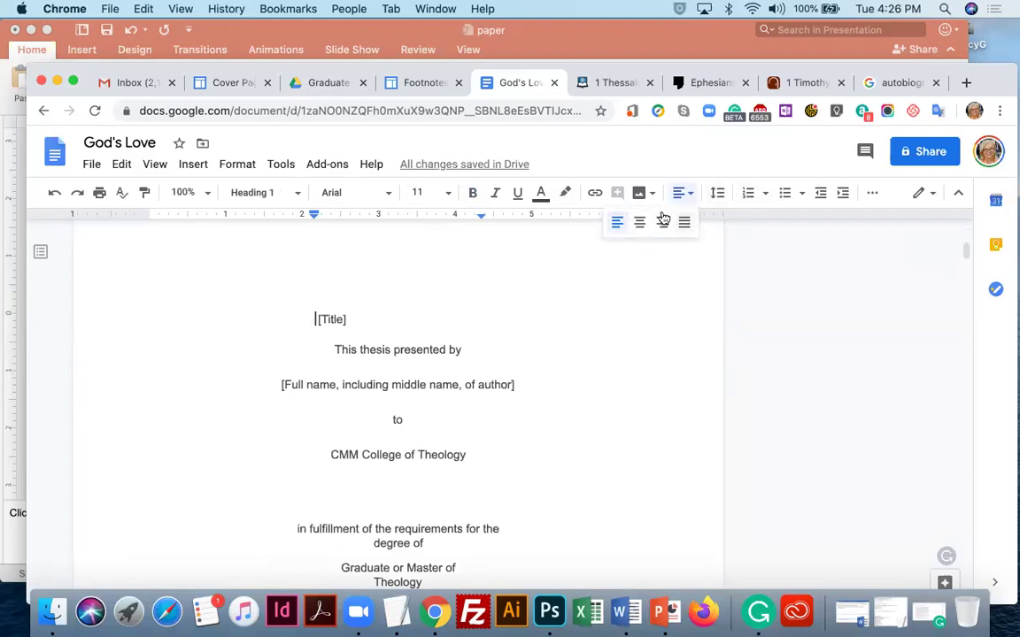
pyautogui.click(638, 220)
# Insert a page break before the "Chapter 1. God is Love" heading so the chapter starts on a new page.
pyautogui.scroll(-3, 516, 473)
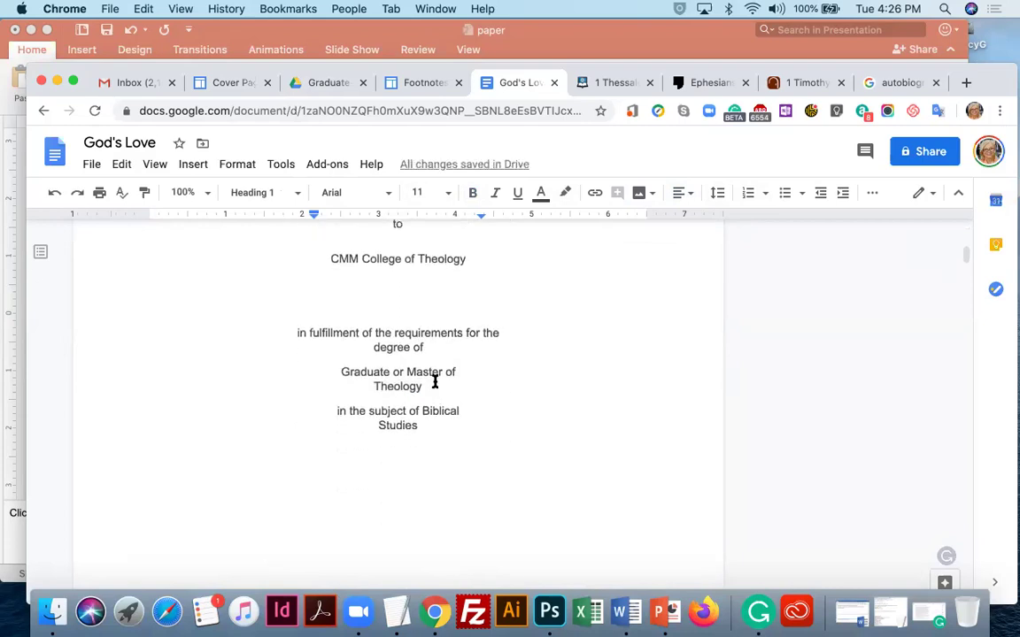
pyautogui.scroll(-4, 466, 539)
pyautogui.scroll(-5, 467, 540)
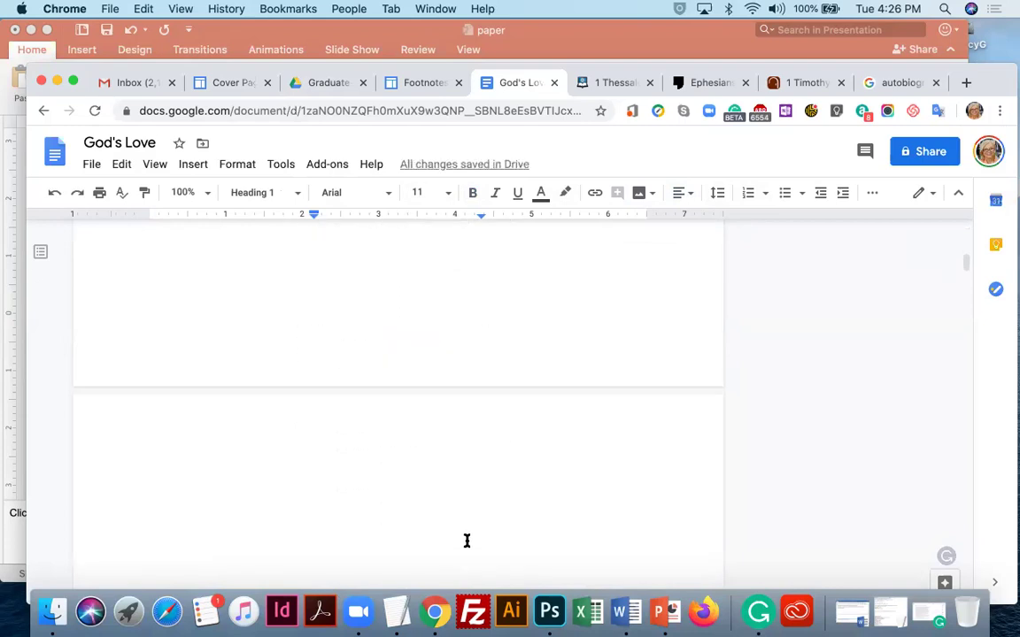
pyautogui.scroll(-4, 466, 540)
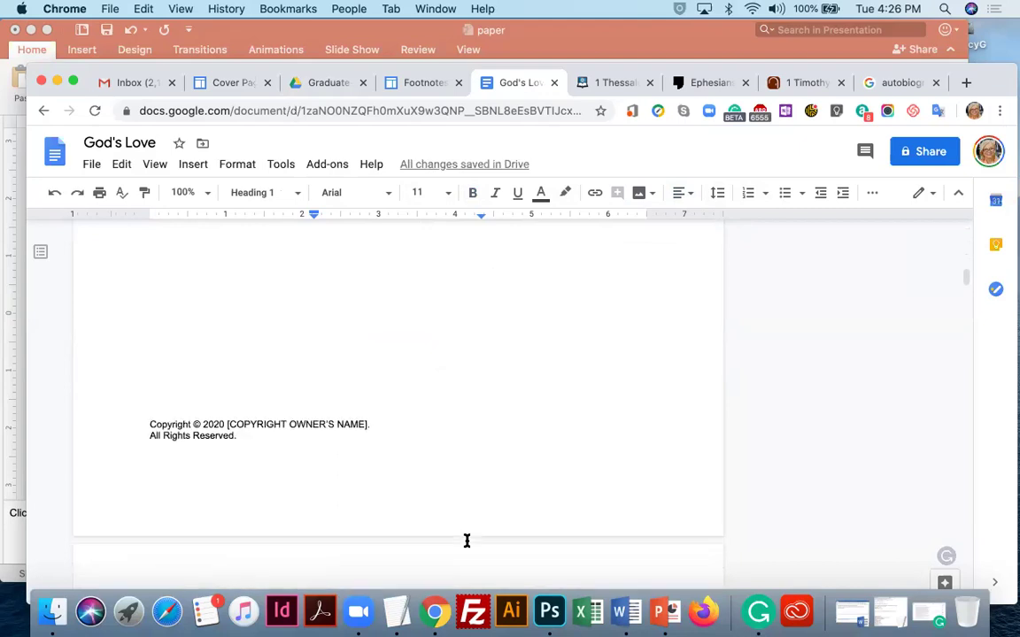
pyautogui.scroll(-4, 324, 446)
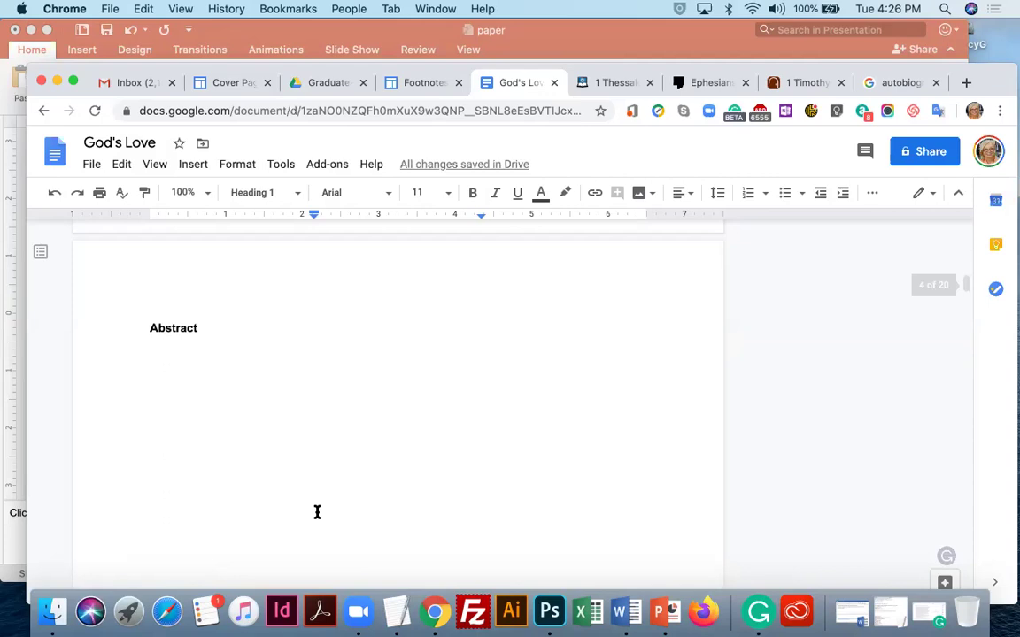
pyautogui.scroll(-15, 317, 512)
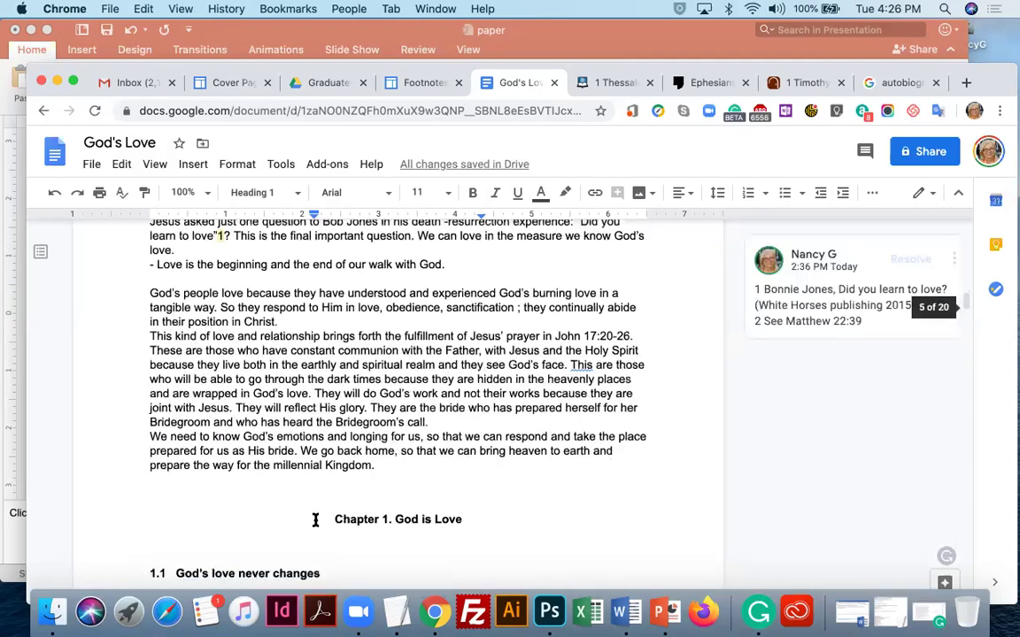
pyautogui.scroll(-5, 316, 519)
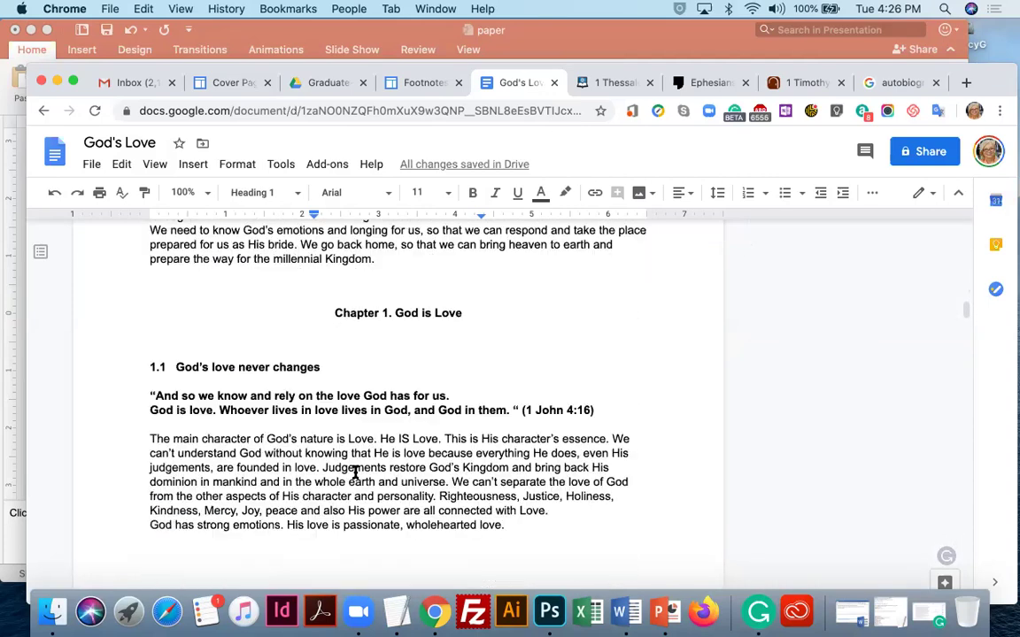
pyautogui.click(330, 315)
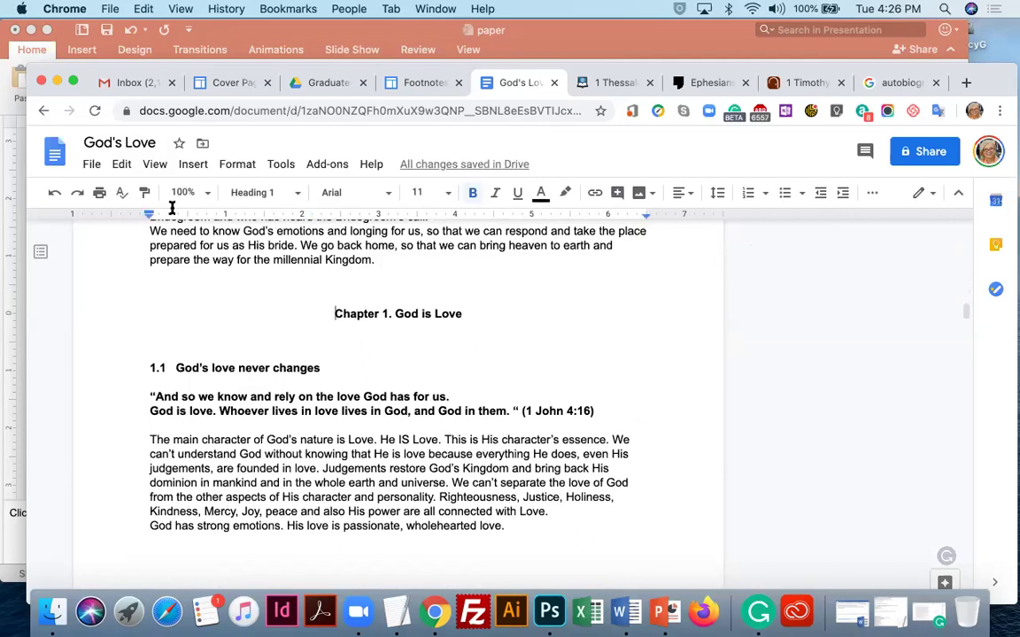
pyautogui.click(195, 166)
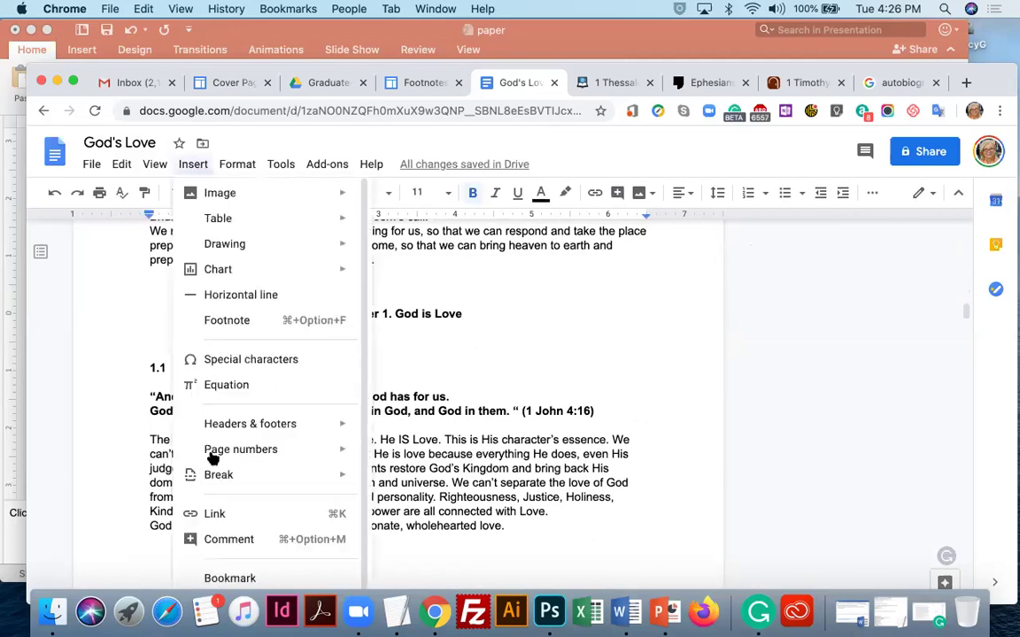
pyautogui.moveTo(371, 475)
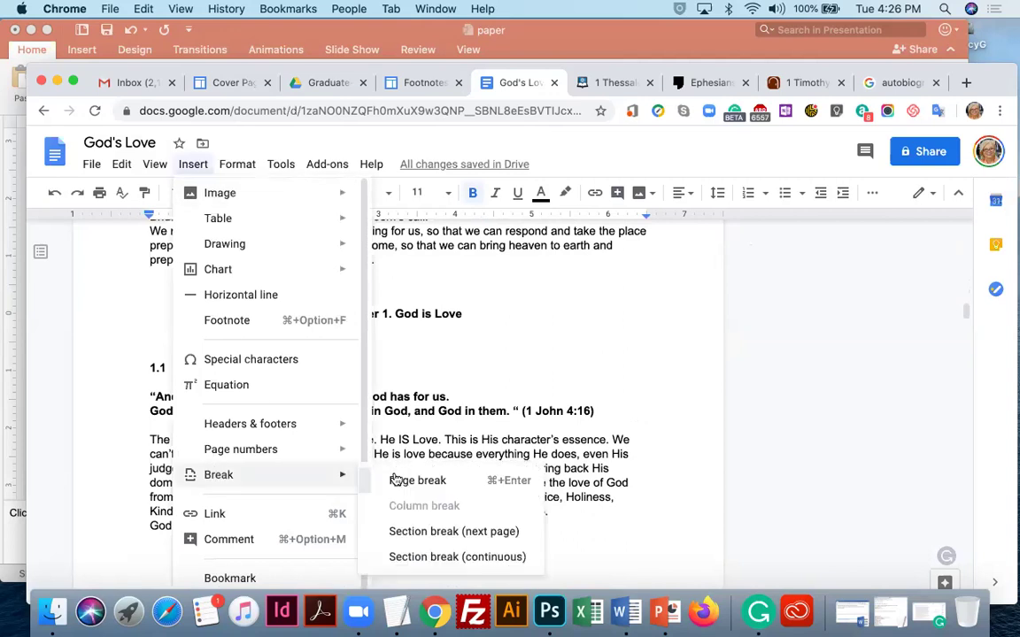
pyautogui.click(395, 478)
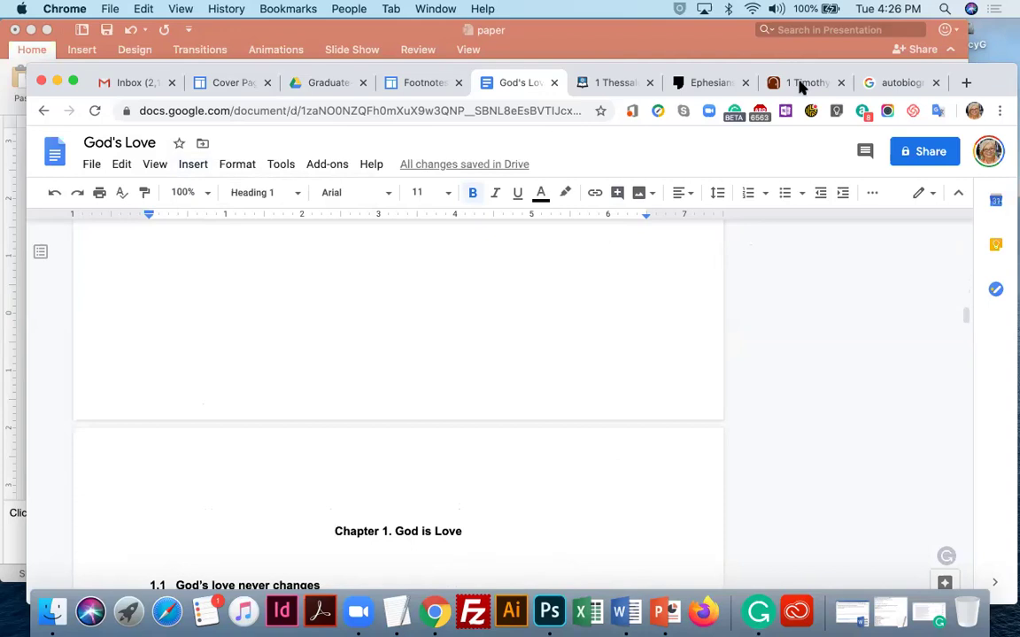
# Insert a page break before the "Bibliography or WORKS CITED?" heading near the end of the paper.
pyautogui.scroll(-10, 968, 489)
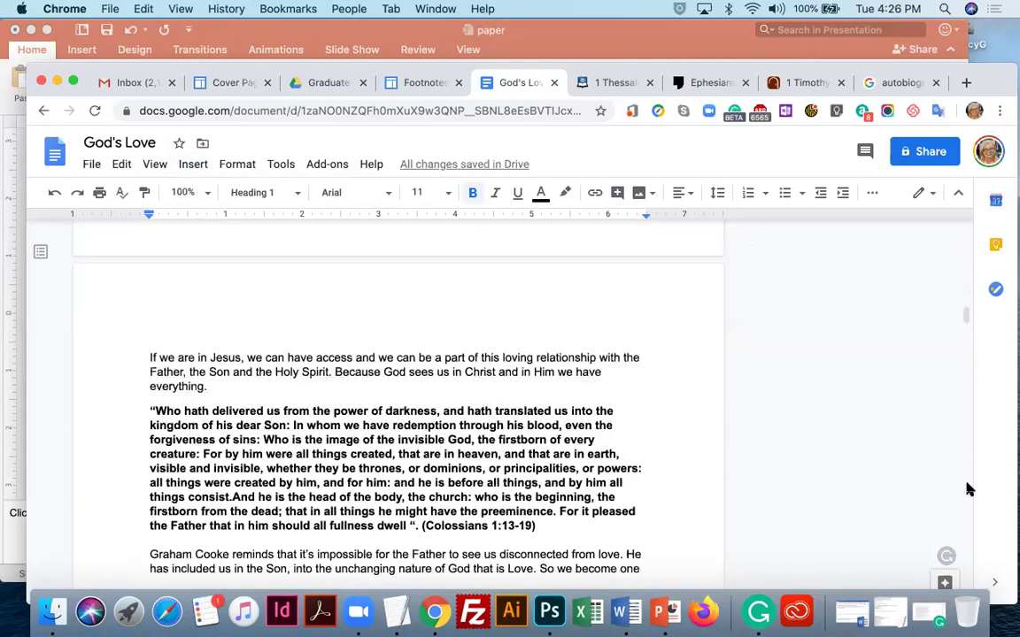
pyautogui.scroll(15, 307, 405)
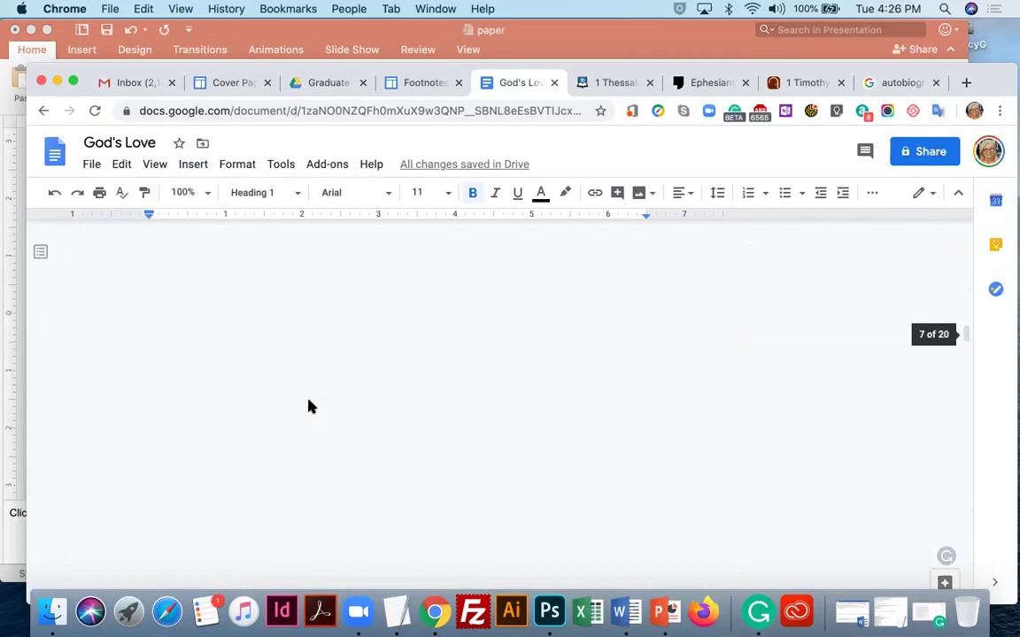
pyautogui.scroll(-5, 309, 402)
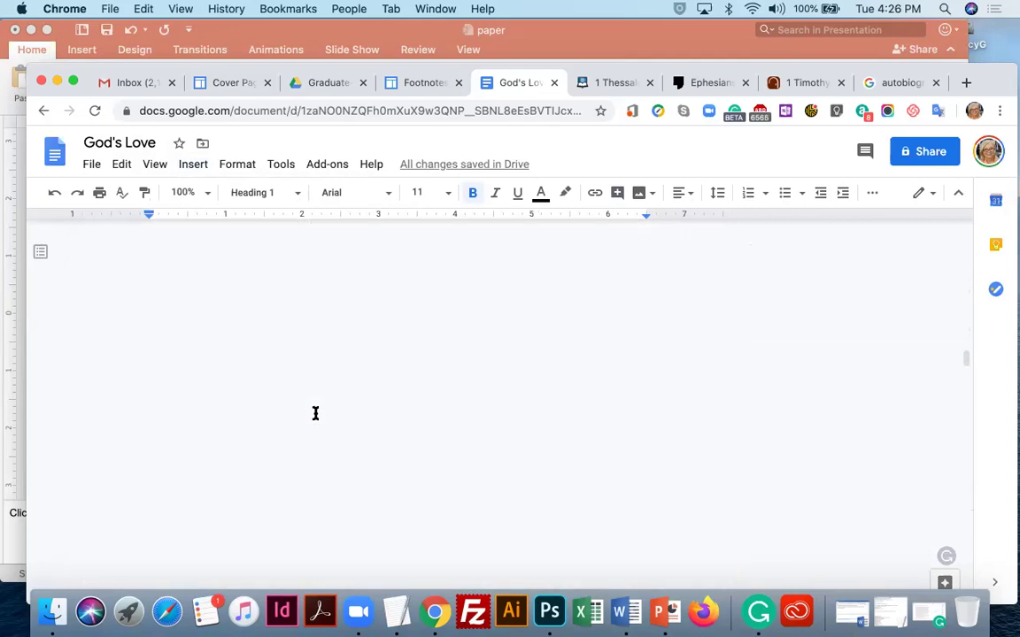
pyautogui.scroll(-5, 315, 413)
pyautogui.scroll(-10, 829, 530)
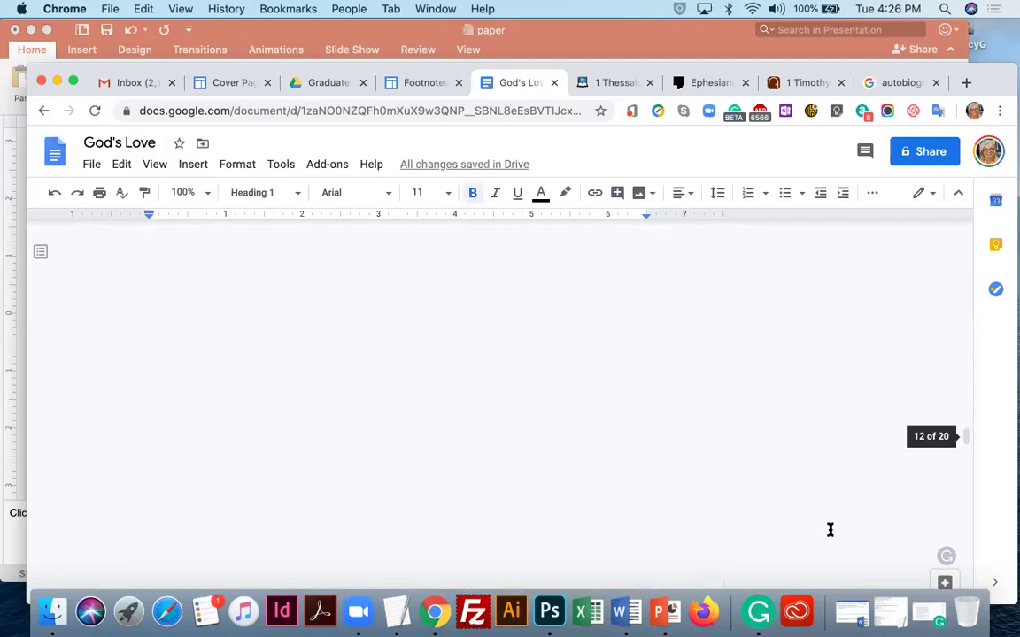
pyautogui.scroll(-10, 964, 517)
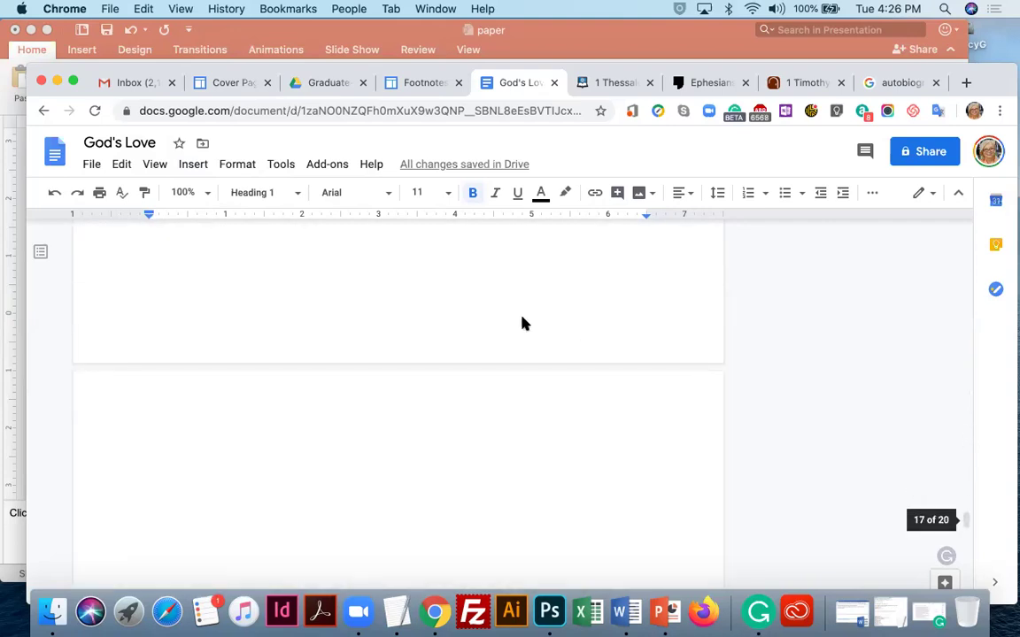
pyautogui.scroll(-10, 472, 399)
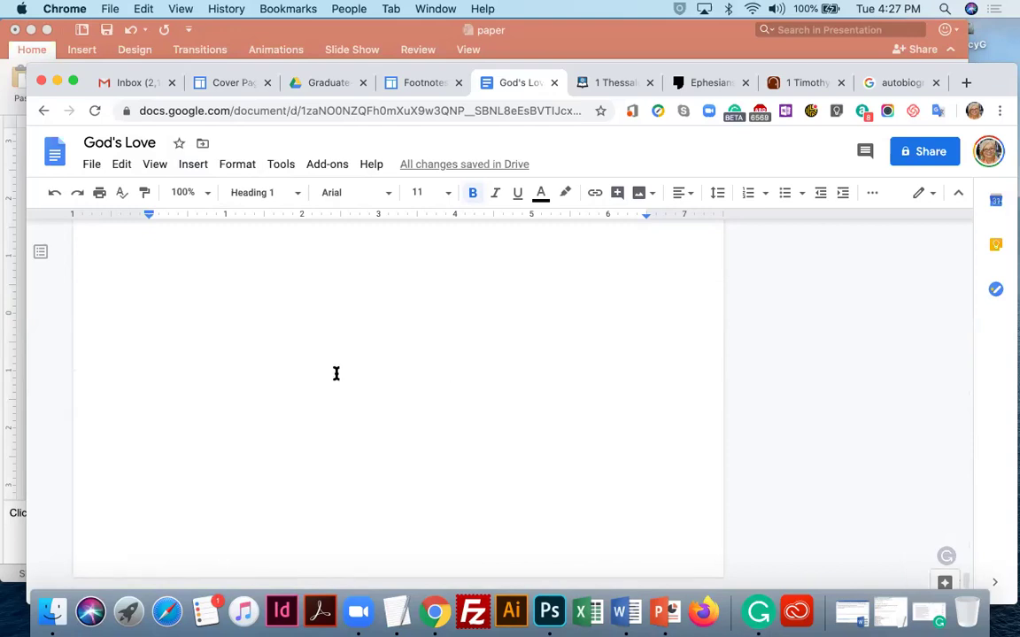
pyautogui.scroll(15, 336, 374)
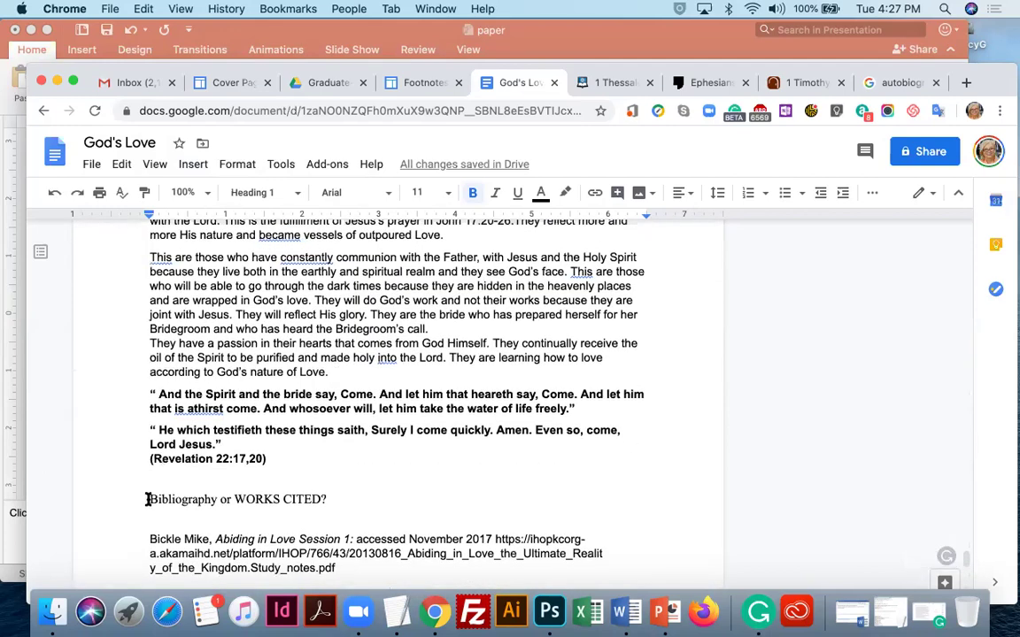
pyautogui.click(148, 499)
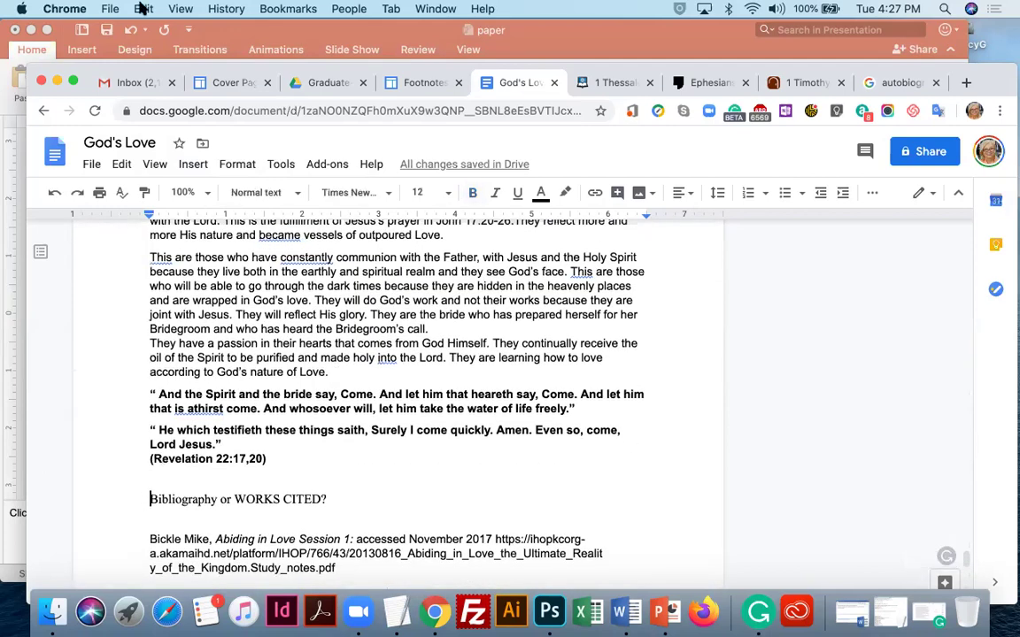
pyautogui.click(192, 170)
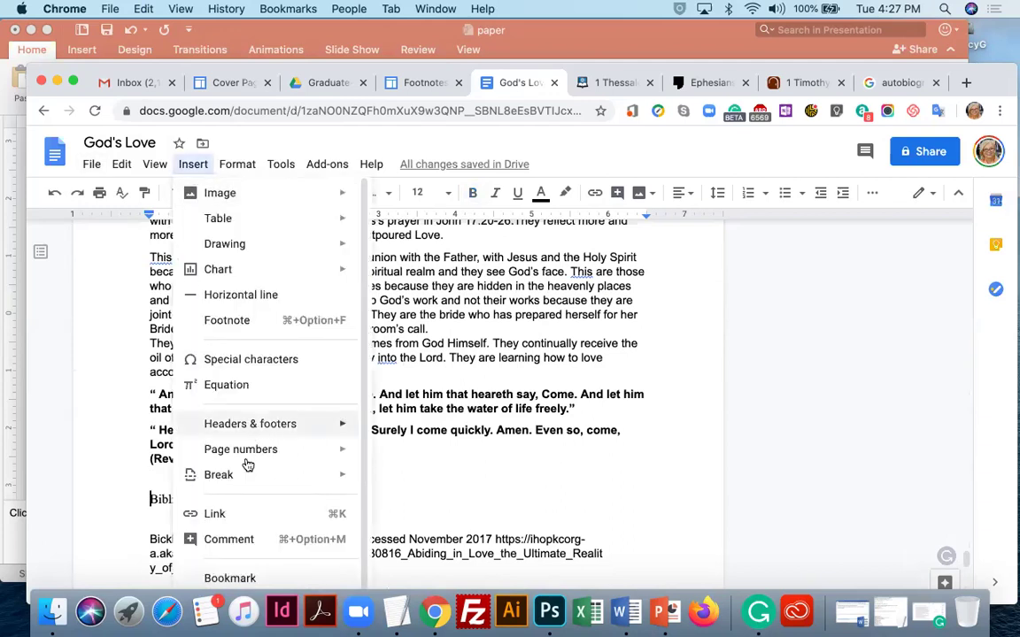
pyautogui.moveTo(291, 487)
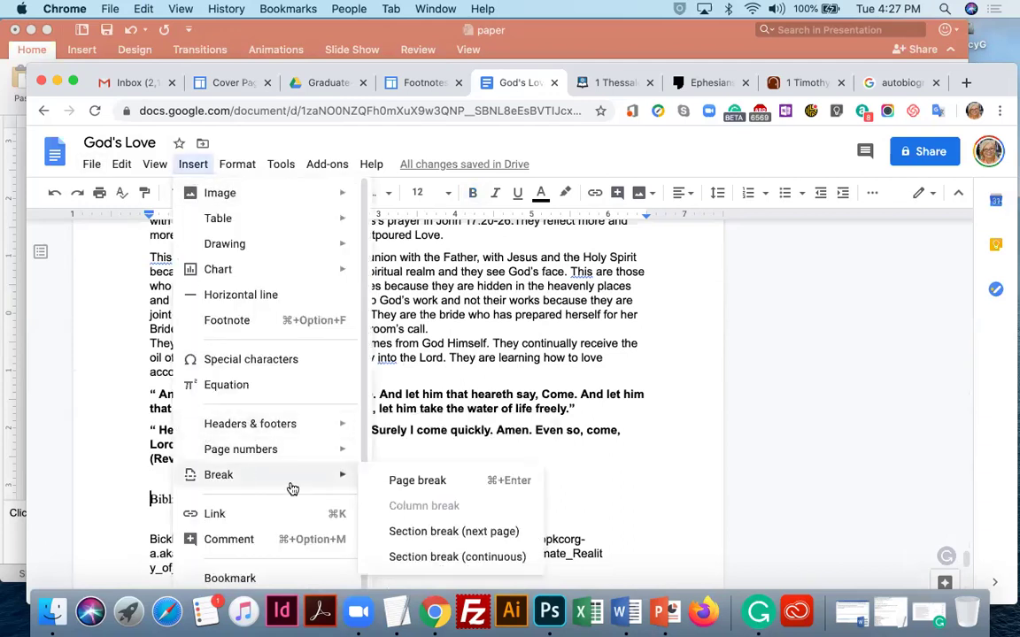
pyautogui.click(393, 489)
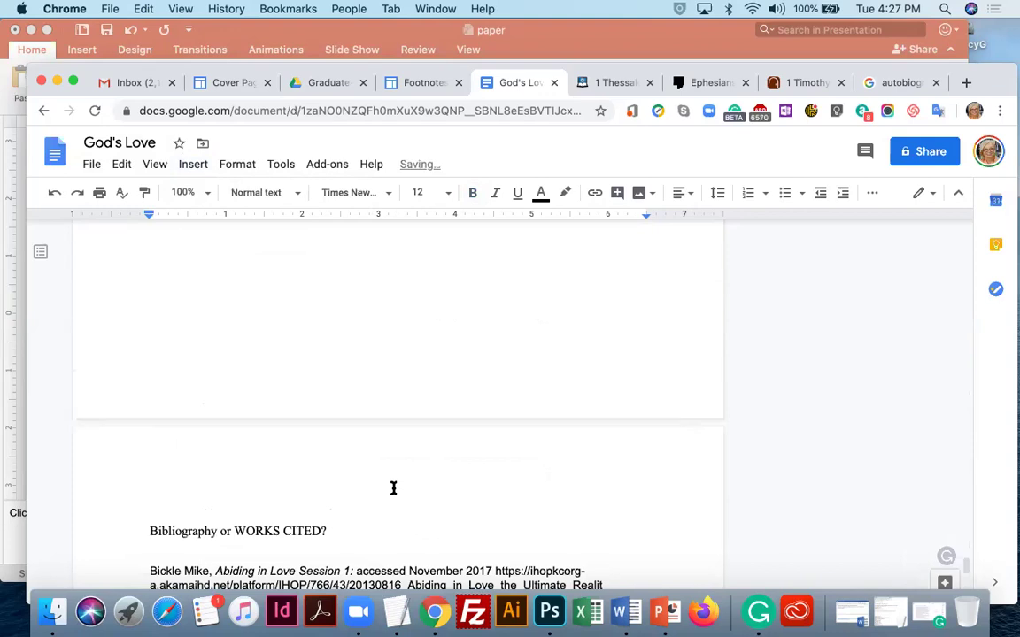